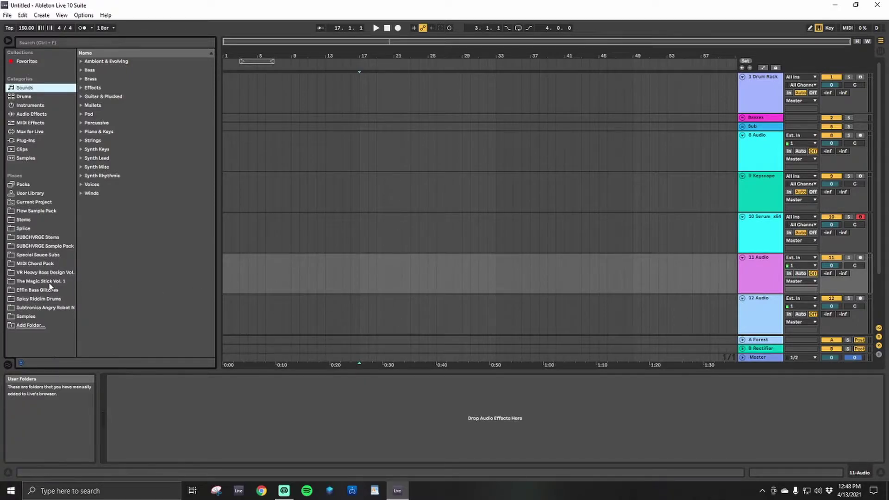
Step: Place VR_bass_hit_dolphins3_X.wav from the VR Heavy Bass Design pack's Bass Stabs folder on the 11 Audio track at bar 33
click(40, 273)
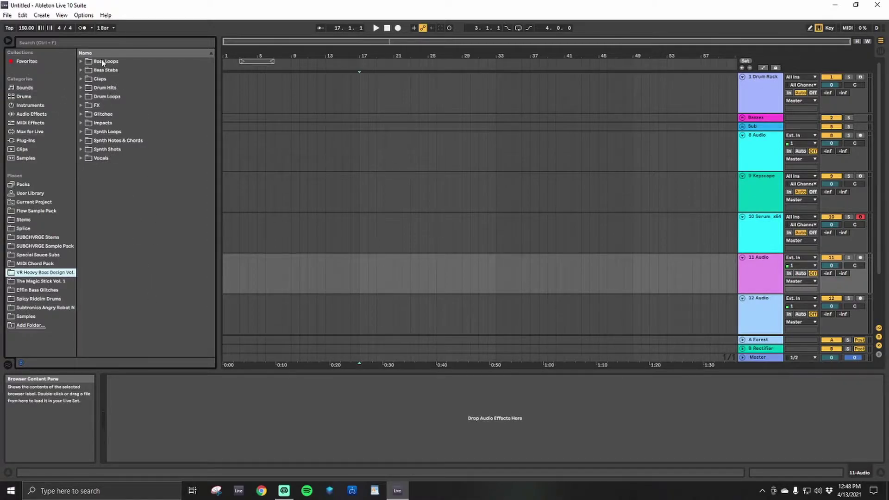
click(80, 71)
drag(213, 81, 212, 151)
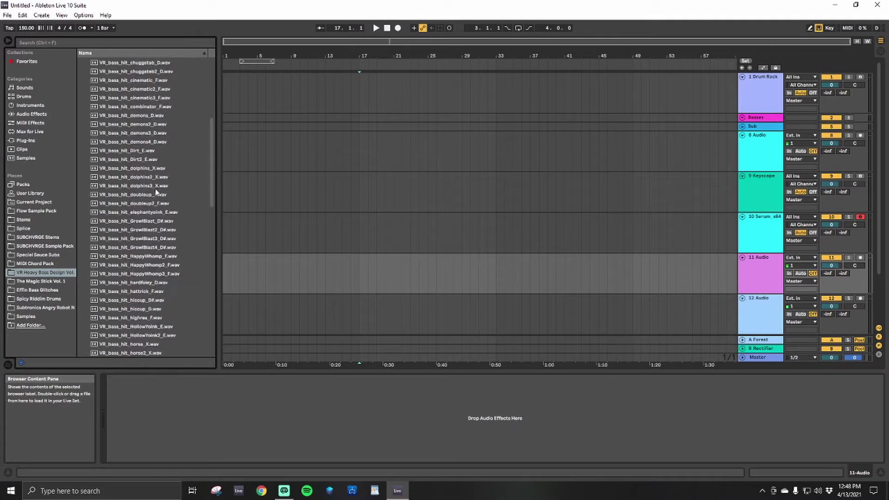
click(142, 186)
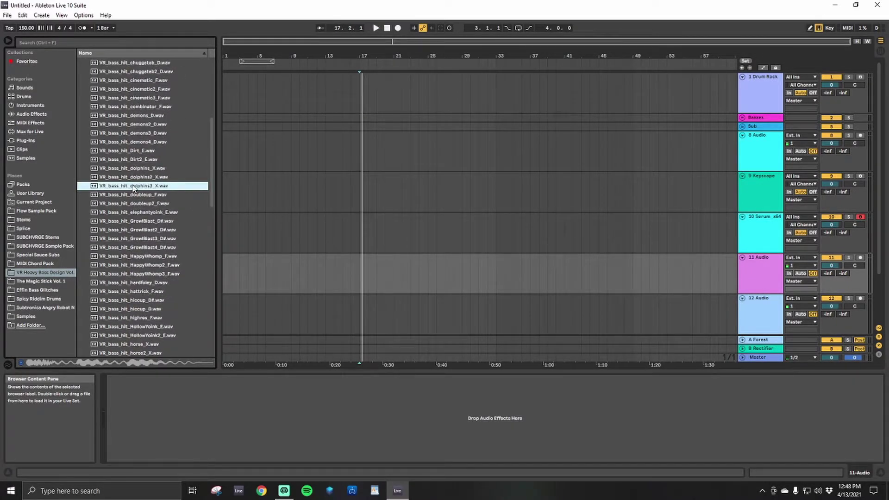
drag(133, 187, 498, 273)
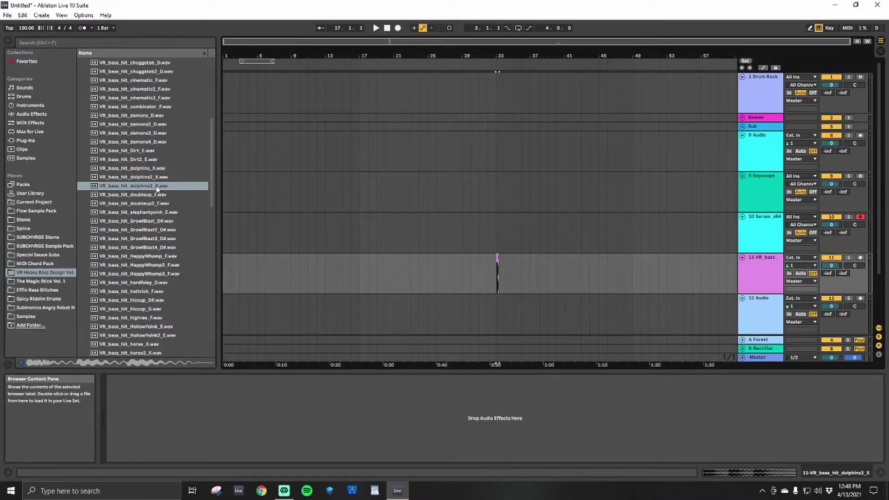
Step: Play the bass hit clip from bar 33
scroll(507, 244, up, 5)
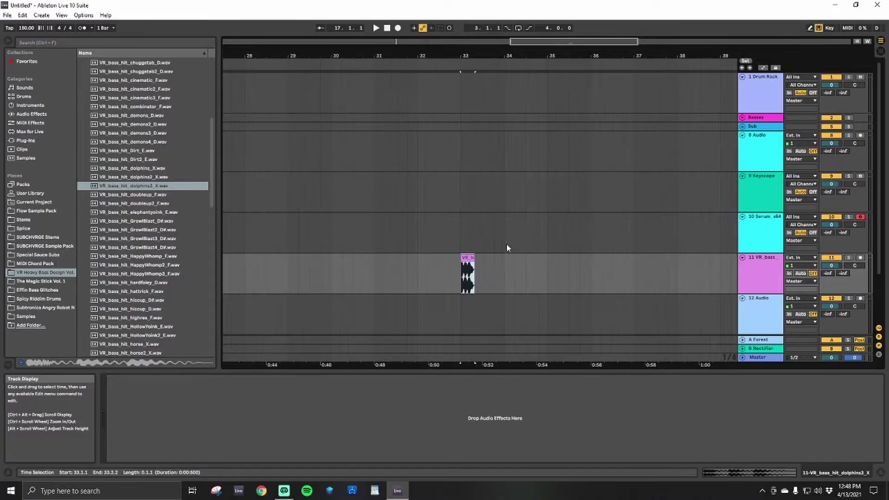
click(460, 238)
key(space)
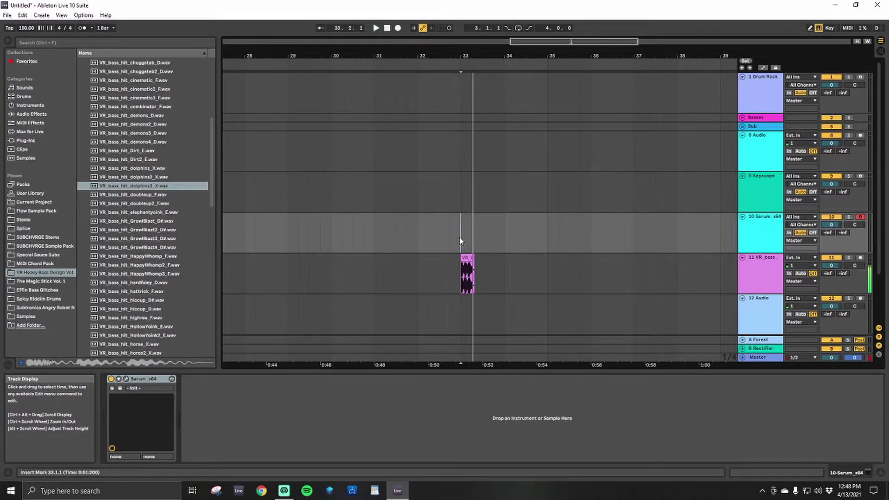
scroll(460, 238, up, 2)
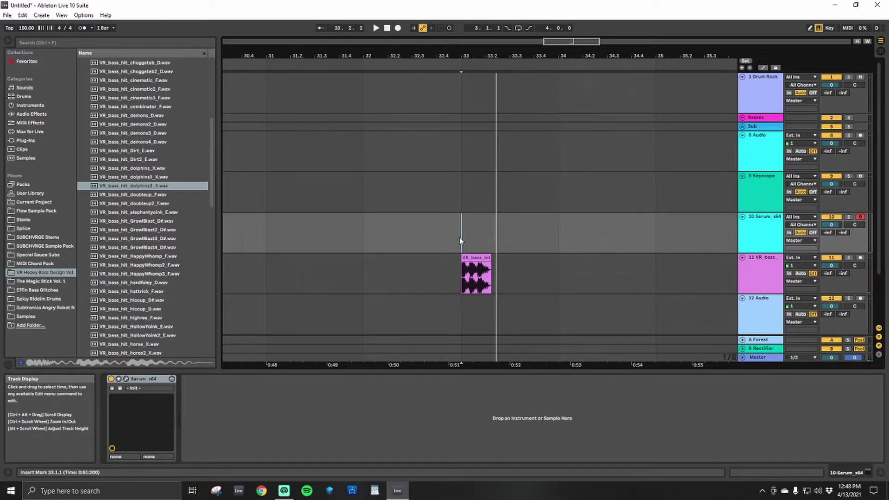
Step: Add EQ Eight to the bass hit track and set its second band to a low cut at 182 Hz
key(ctrl+f)
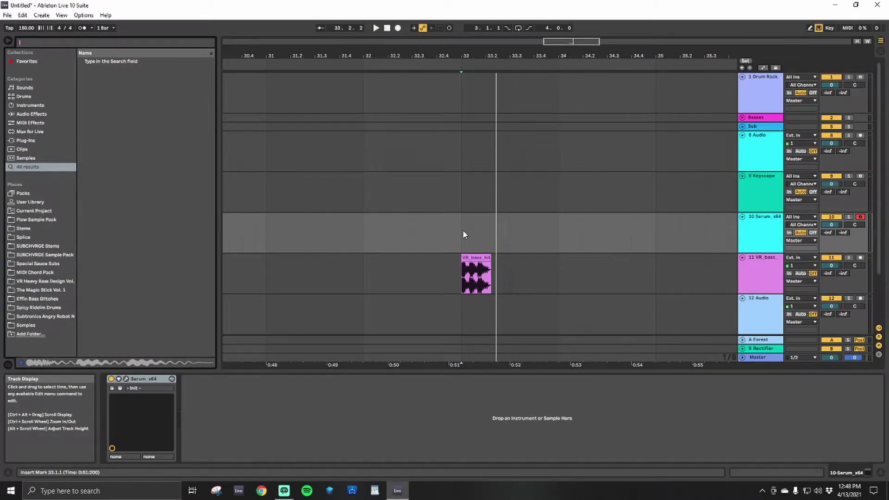
text(eq)
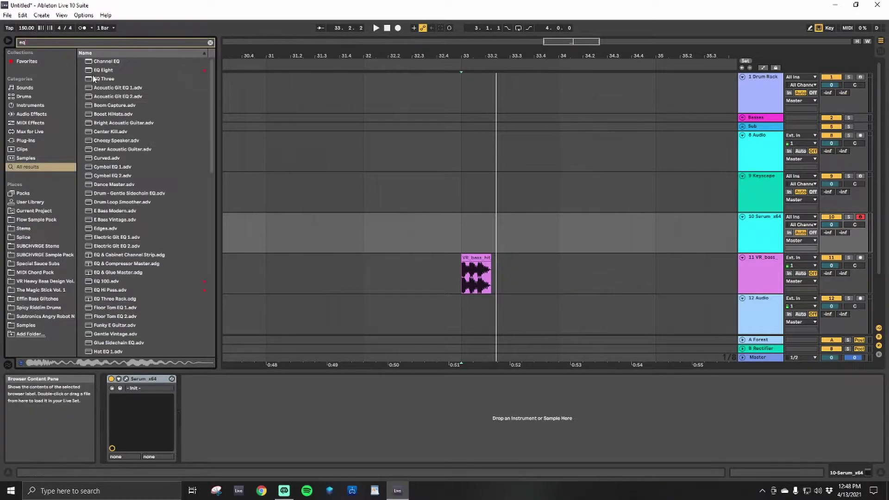
drag(94, 71, 151, 143)
drag(482, 283, 480, 280)
click(160, 450)
click(162, 409)
key(space)
mouse_move(199, 414)
mouse_down()
mouse_move(215, 422)
mouse_move(198, 425)
mouse_up()
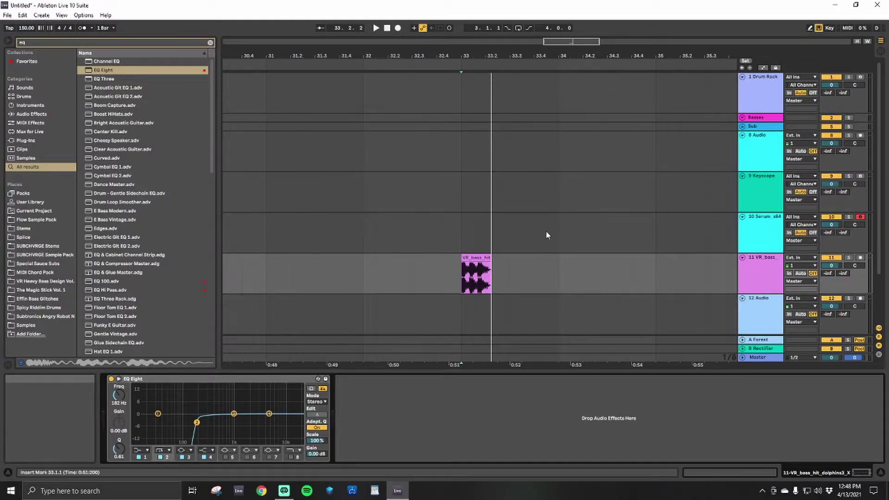
Step: Add a Frequency Shifter after EQ Eight on the bass hit track
click(211, 42)
text(fre)
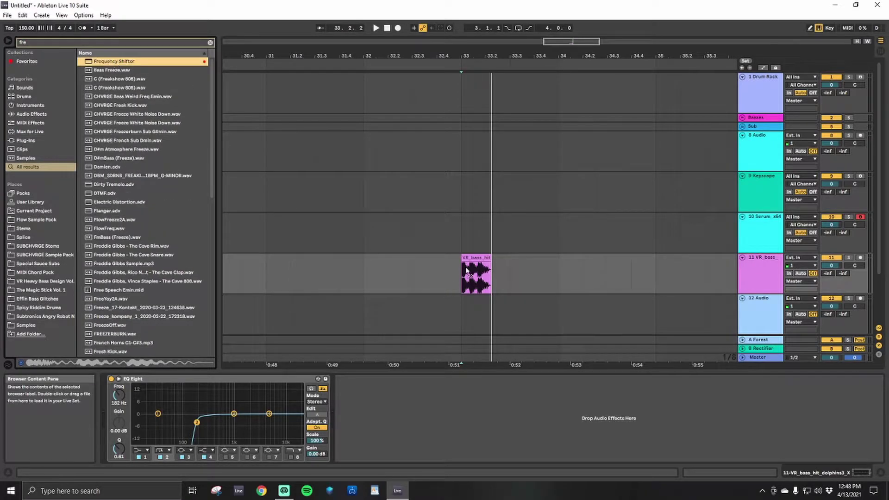
key(Return)
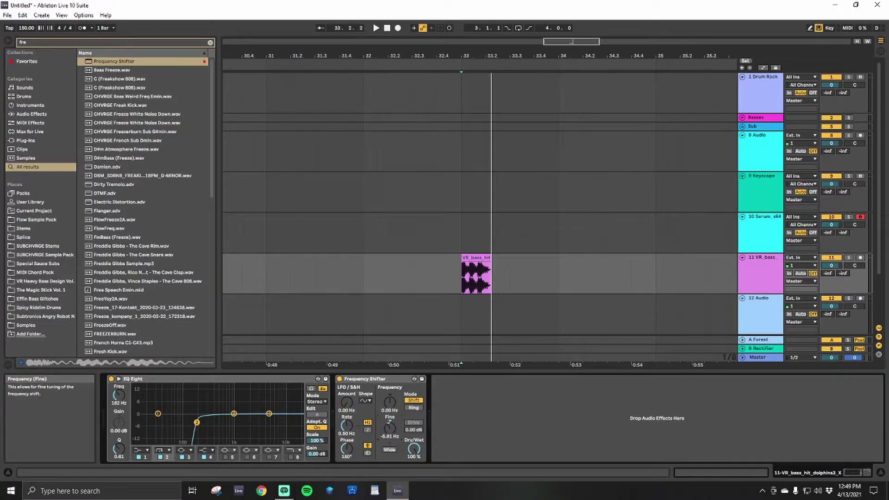
Step: Set the Frequency Shifter's fine frequency to -119 Hz while repeatedly auditioning the bass hit
key(space)
mouse_move(390, 428)
mouse_down()
mouse_move(389, 446)
mouse_move(390, 435)
mouse_up()
key(space)
key(space)
key(space)
key(space)
key(space)
key(space)
key(space)
key(space)
key(space)
key(space)
key(space)
key(space)
key(space)
key(space)
key(space)
key(space)
key(space)
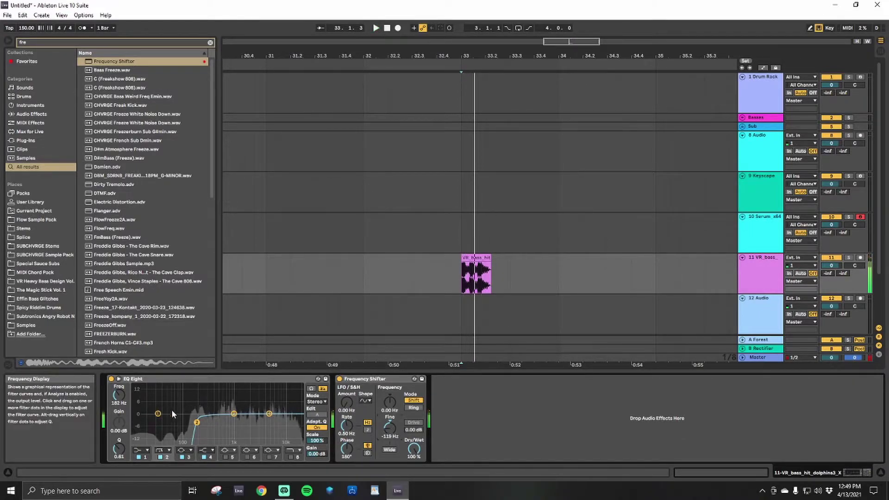
Step: Sync the Frequency Shifter's LFO to tempo, with a 1/32 rate and an amount of 533 Hz, while auditioning the clip
click(367, 431)
drag(351, 432, 351, 438)
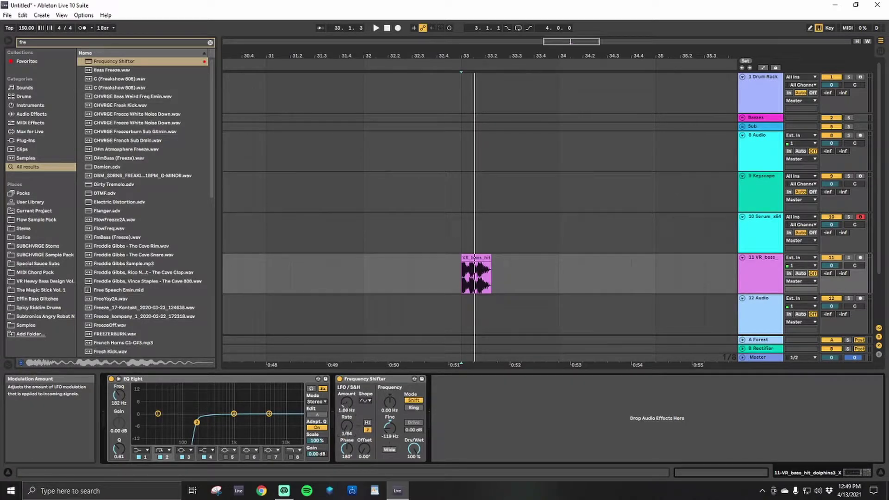
key(space)
key(space)
key(space)
key(space)
key(space)
key(space)
key(space)
drag(347, 402, 349, 430)
key(space)
key(space)
key(space)
key(space)
key(space)
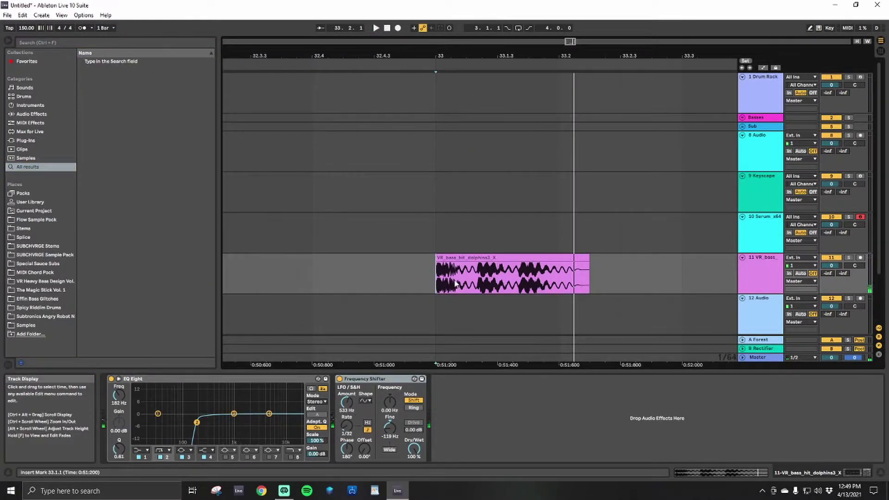
Step: Split the bass hit clip just before its second transient at 33.1.2 and trim the tail off the first slice
click(750, 269)
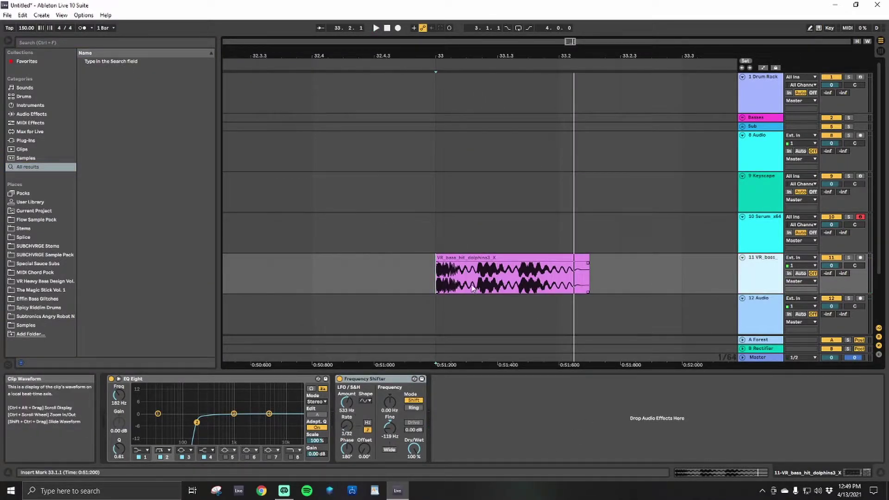
click(476, 289)
key(ctrl+e)
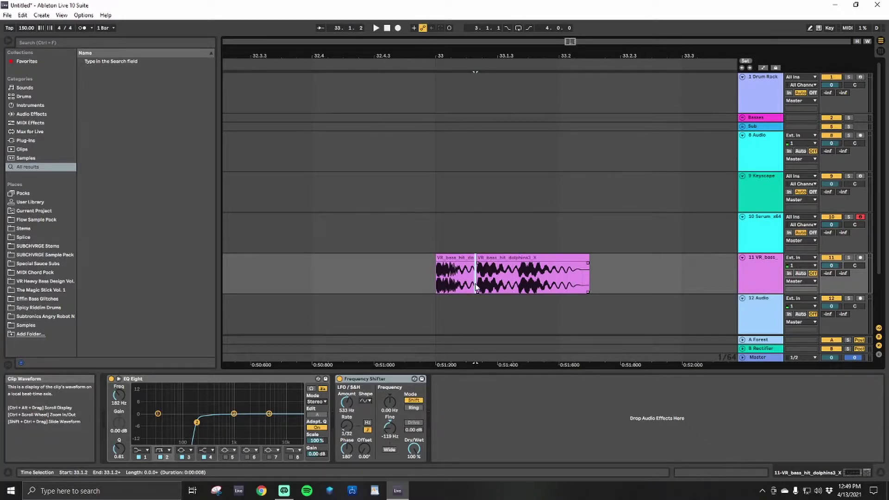
drag(473, 258, 460, 260)
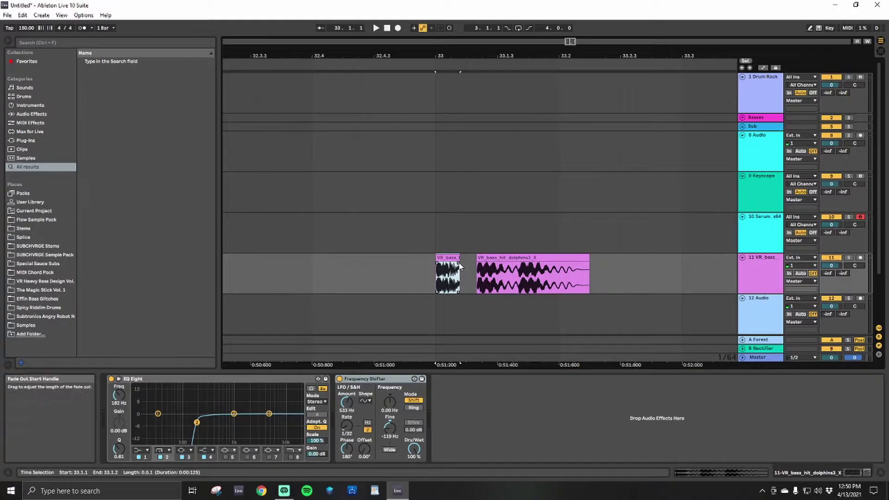
Step: Separate the second and third hits just before the third transient and trim the tail off the second slice
click(517, 286)
shift+click(518, 285)
key(Delete)
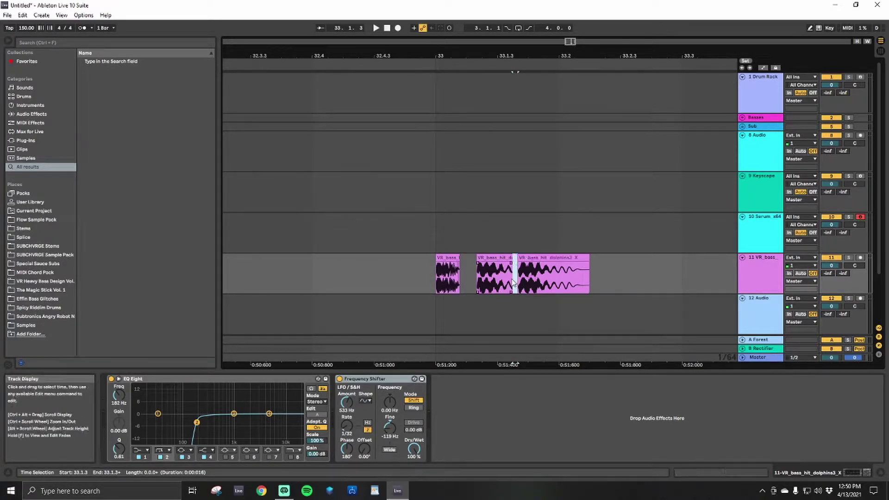
drag(512, 264, 507, 258)
click(509, 258)
Step: Delete the decaying tail of the third slice so only its main hit is left
click(605, 274)
drag(607, 273, 541, 287)
key(Delete)
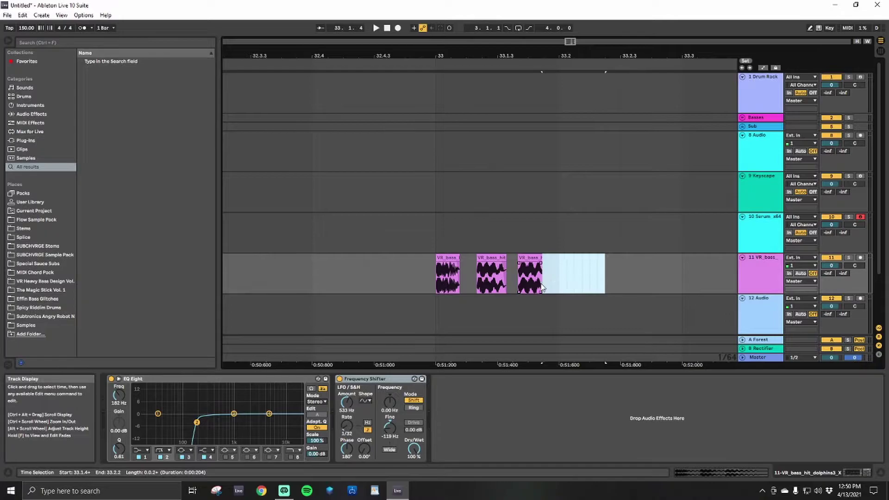
click(540, 263)
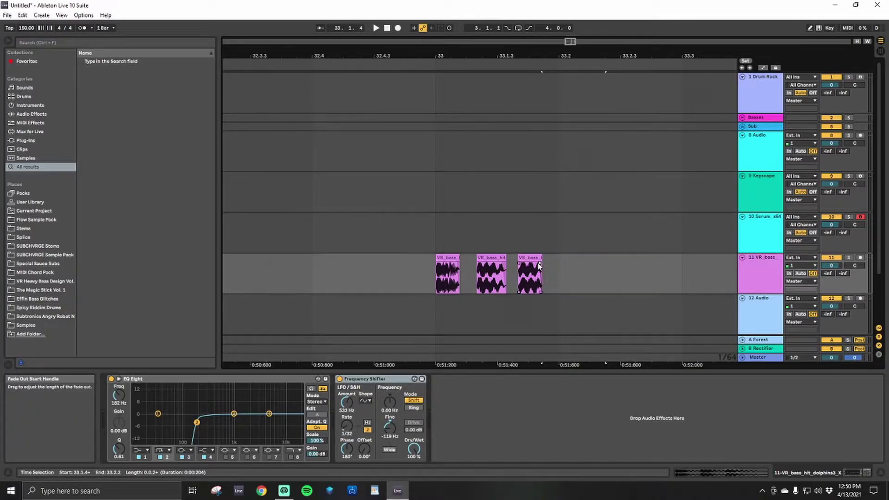
Step: Play the three trimmed bass slices from bar 33
click(437, 238)
key(space)
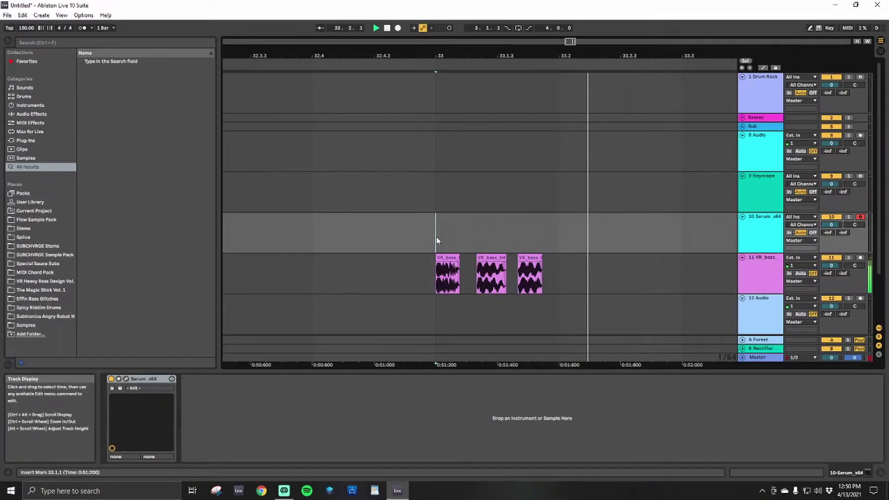
key(space)
Step: Move the second and third slices back to back with the first, starting at bar 33, and play the sequence
mouse_move(498, 260)
mouse_down()
mouse_move(481, 261)
mouse_move(506, 261)
mouse_move(497, 262)
mouse_up()
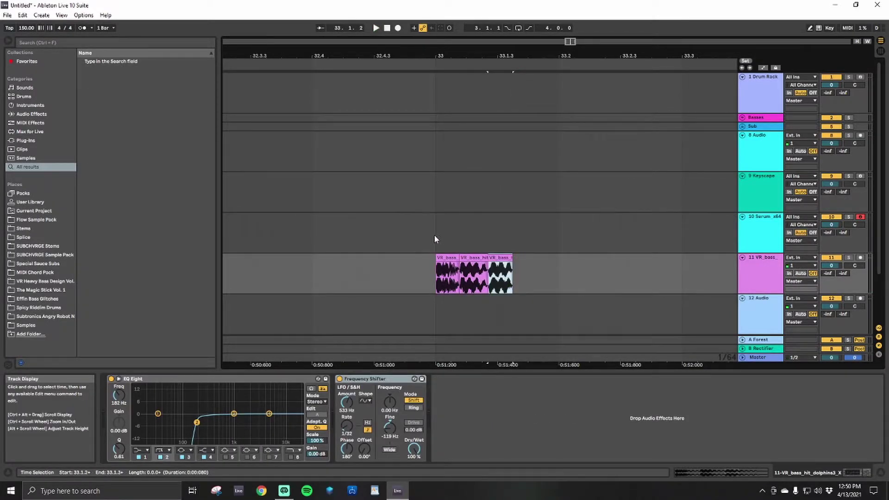
click(435, 237)
key(space)
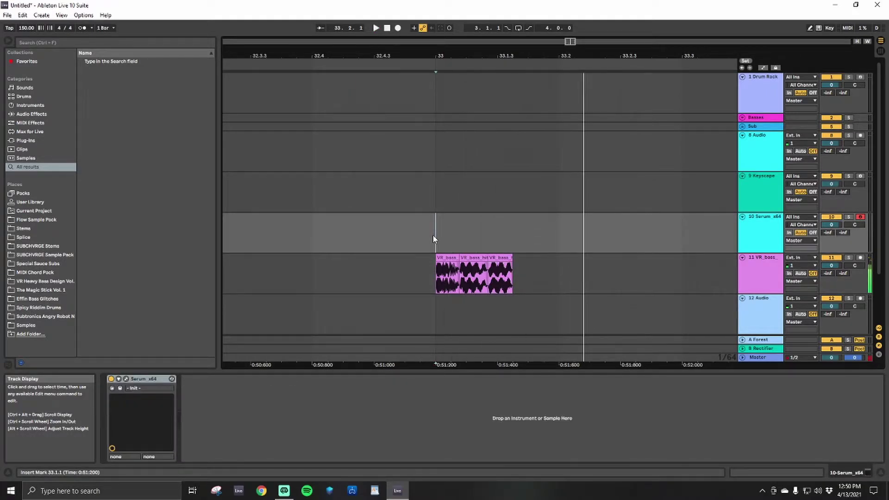
key(space)
Step: Consolidate the three adjoining bass slices into a single clip and play it
drag(435, 237, 513, 277)
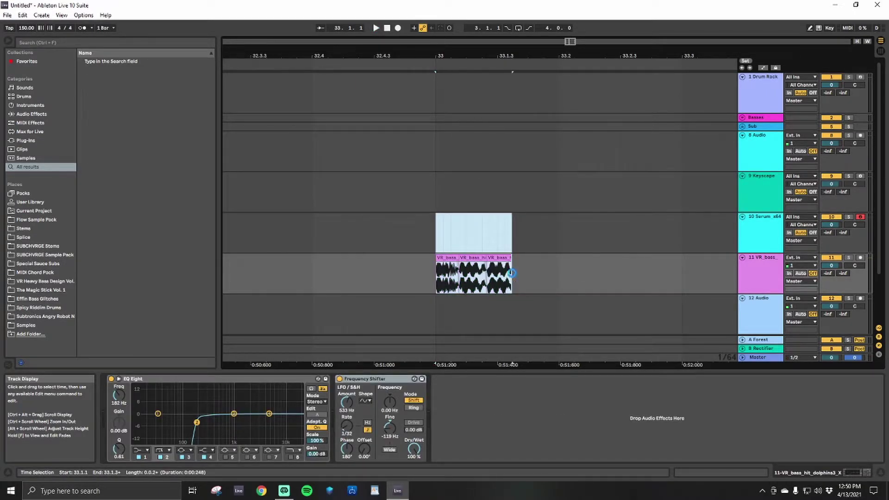
key(ctrl+j)
key(space)
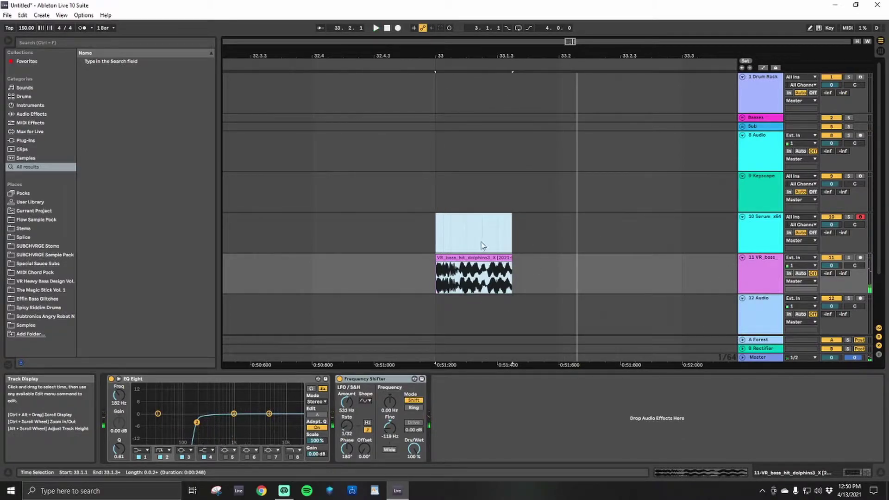
Step: Add Auto Filter to the bass hit track, with the cutoff at 19.9 kHz and the resonance at 0.0 %
key(ctrl+f)
click(468, 230)
key(ctrl+f)
text(aut)
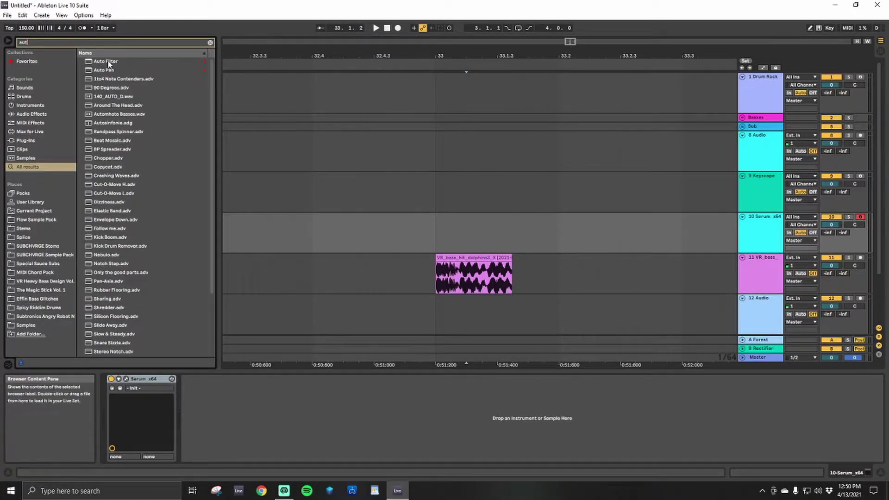
drag(106, 61, 357, 166)
drag(451, 279, 451, 280)
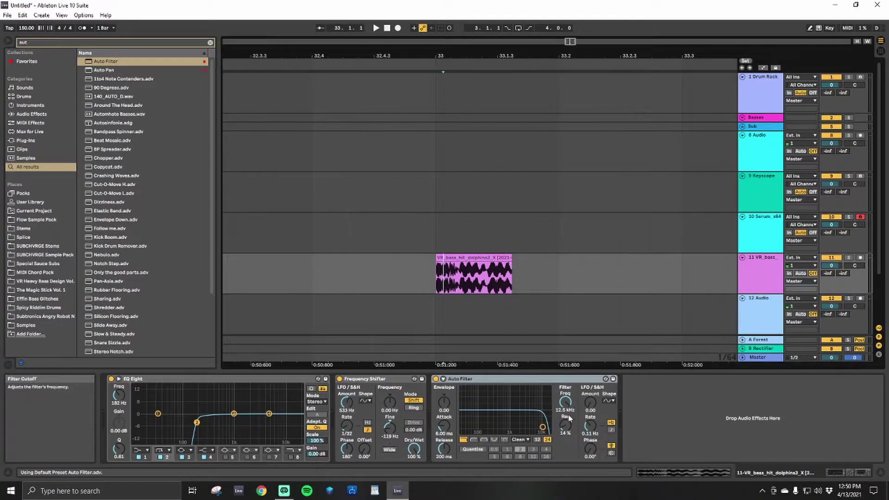
drag(565, 402, 565, 389)
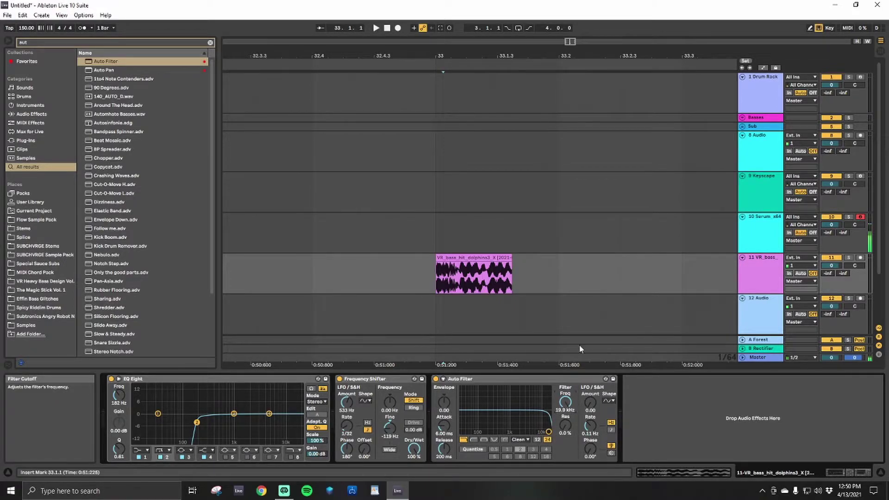
Step: Automate a curved drop in Auto Filter frequency at the end of the first hit and duplicate it onto the second
key(a)
click(651, 215)
click(486, 292)
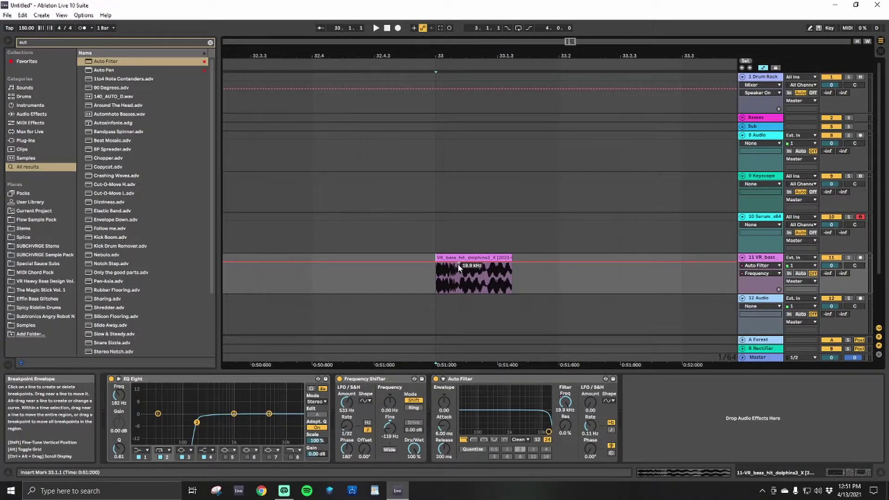
scroll(456, 275, up, 3)
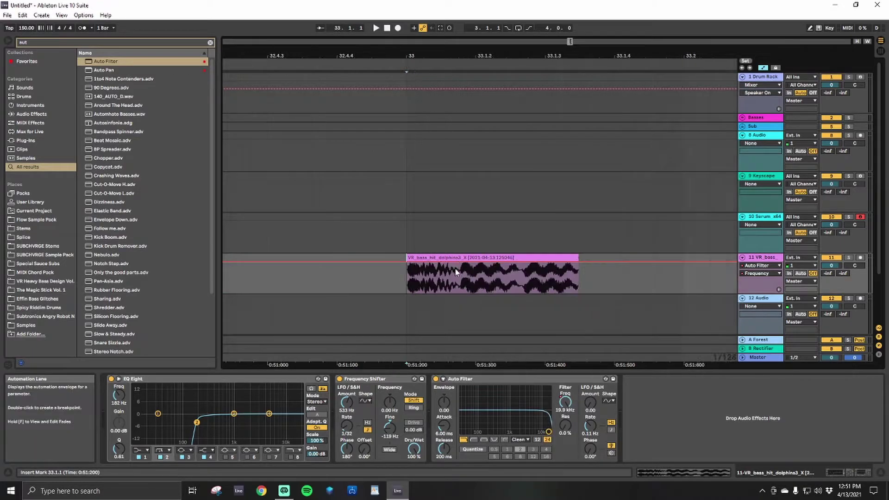
drag(450, 263, 458, 293)
drag(407, 287, 459, 293)
key(ctrl+d)
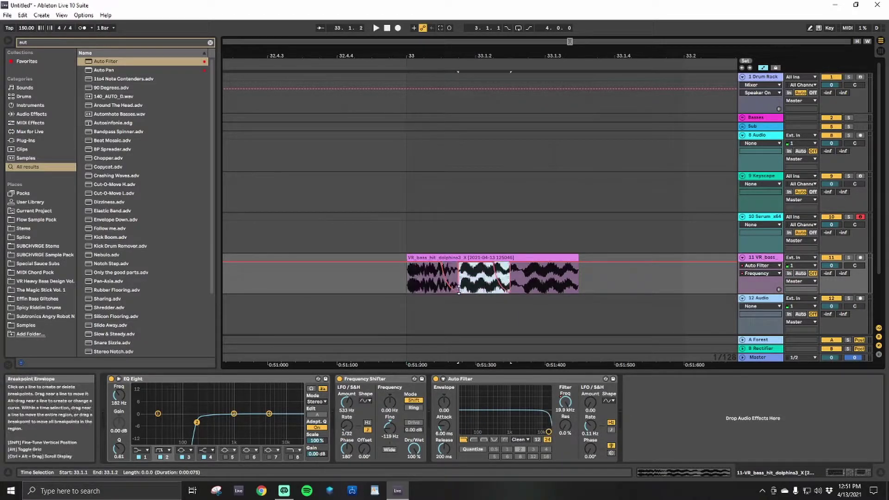
Step: Extend the second cutoff drop to the end of the second hit and duplicate that automation onto the third hit
click(519, 287)
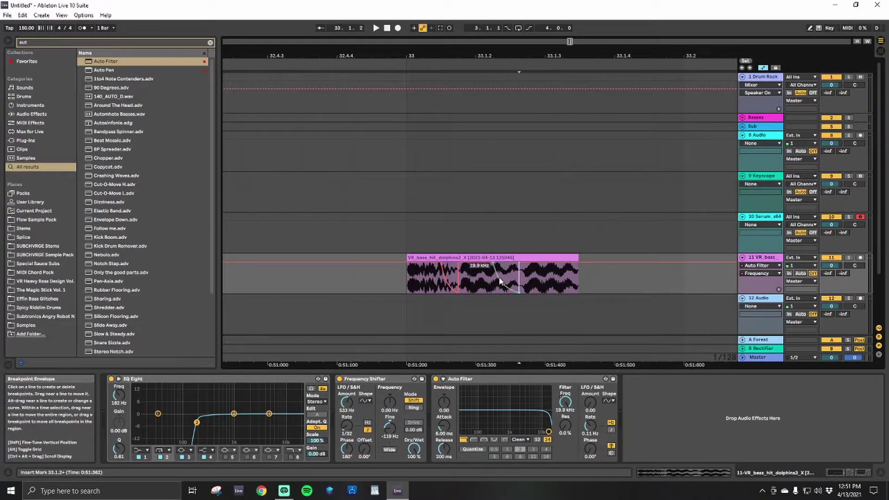
drag(518, 238, 459, 278)
key(ctrl+d)
Step: Play the filter-automated clip from bar 33 and hide the automation lanes
click(406, 240)
key(space)
key(space)
key(a)
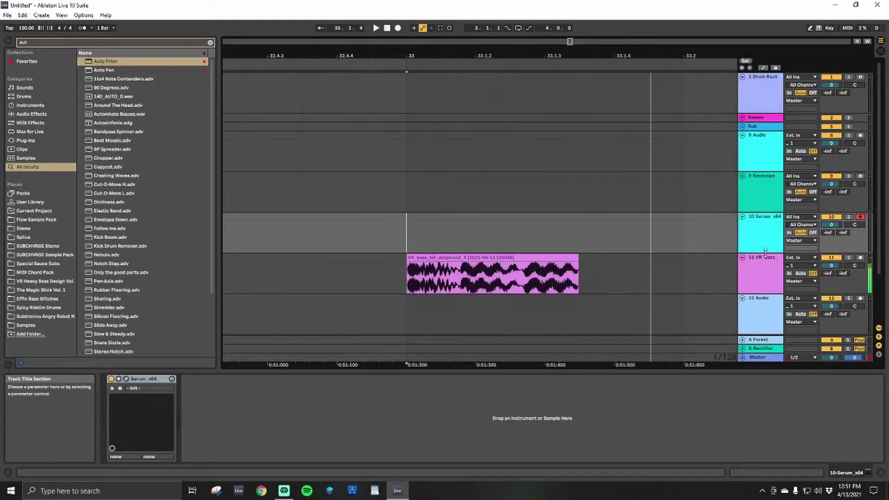
Step: Compare the bass clip with Auto Filter bypassed and enabled during playback
click(763, 263)
click(436, 379)
key(space)
click(436, 379)
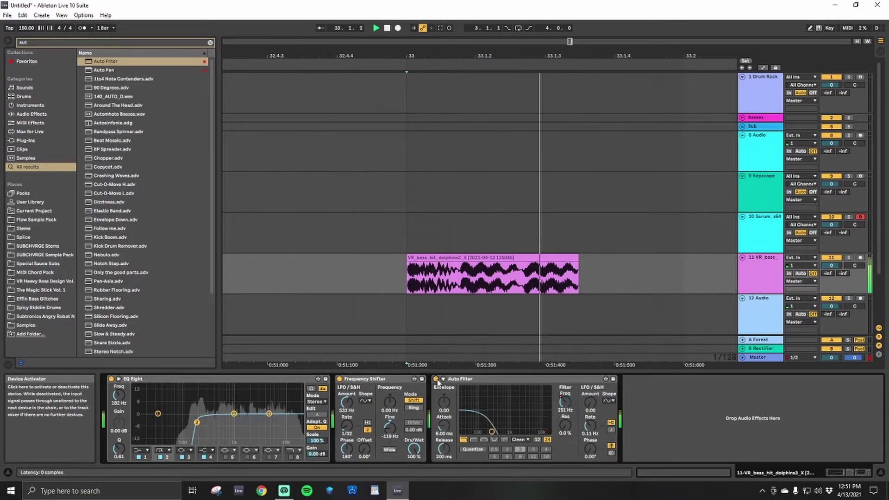
Step: Adjust the Auto Filter resonance to 43% while auditioning the bass clip
drag(565, 425, 566, 403)
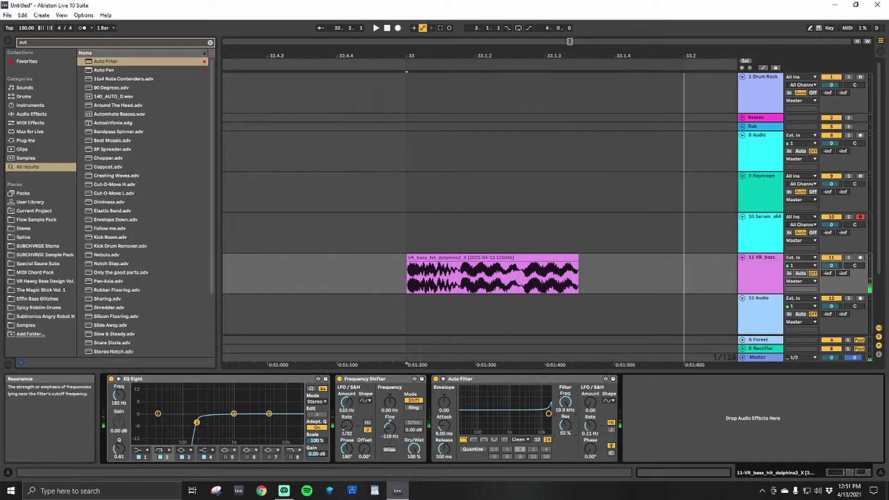
key(space)
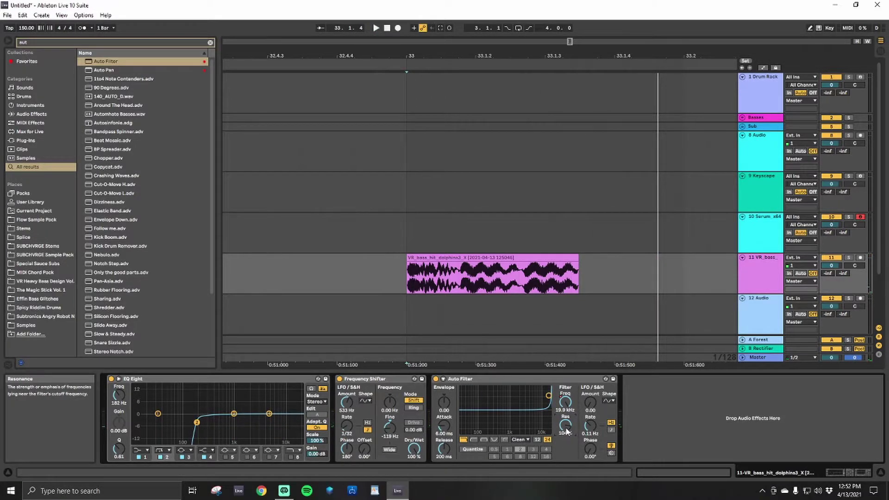
key(space)
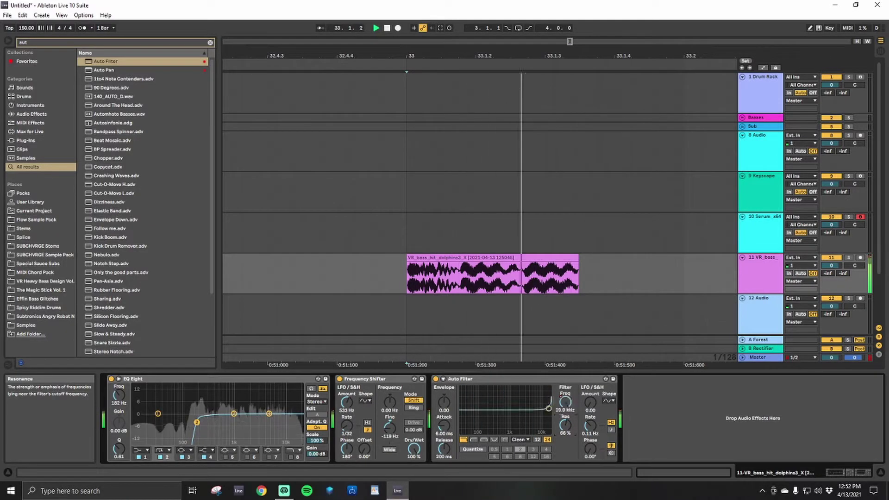
key(space)
key(space)
key(space)
key(space)
key(space)
key(space)
key(space)
drag(566, 428, 565, 437)
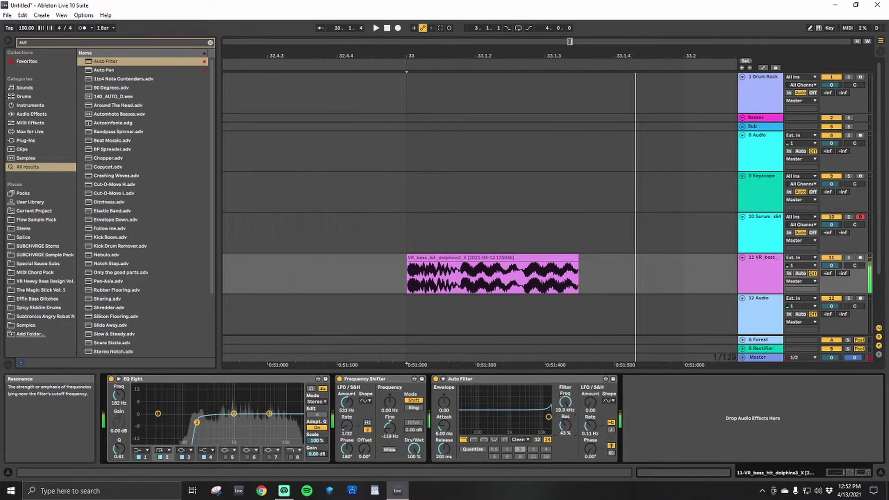
Step: Freeze and flatten the VR_bass track to render its effects into audio
right_click(754, 274)
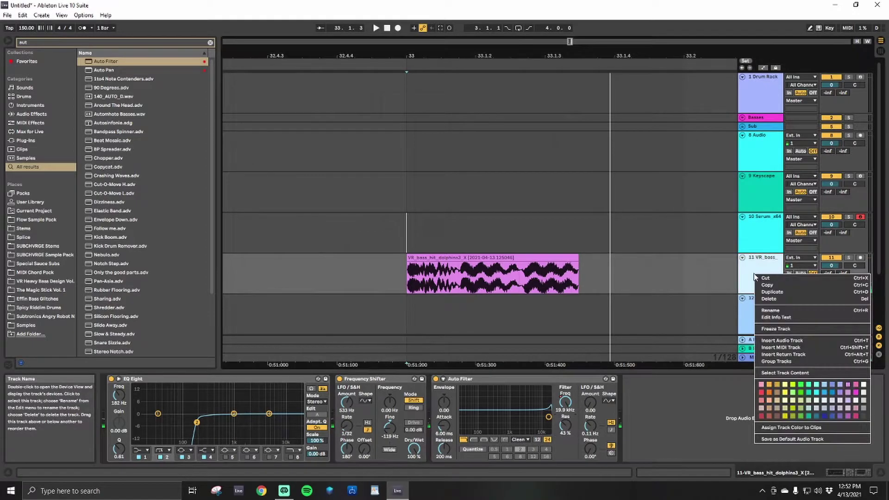
click(776, 329)
right_click(761, 273)
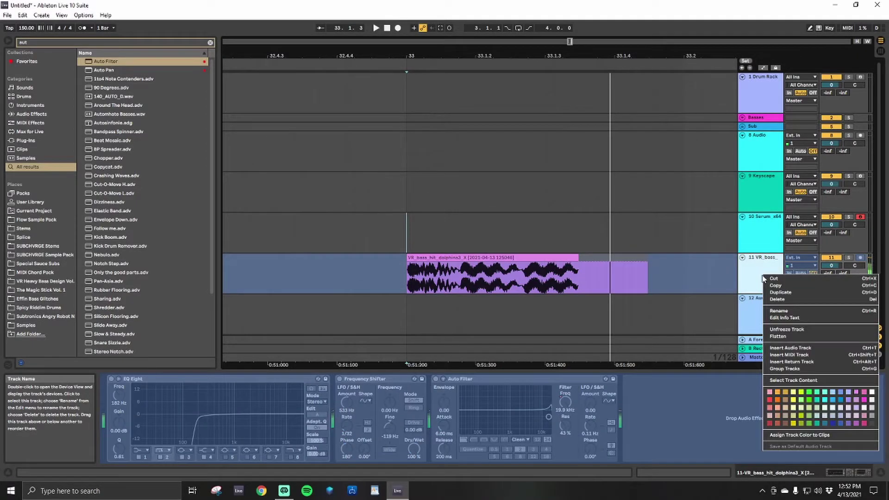
click(783, 335)
Step: Delete the silent tail of the flattened clip after the third hit
click(467, 234)
click(568, 257)
drag(578, 257, 593, 287)
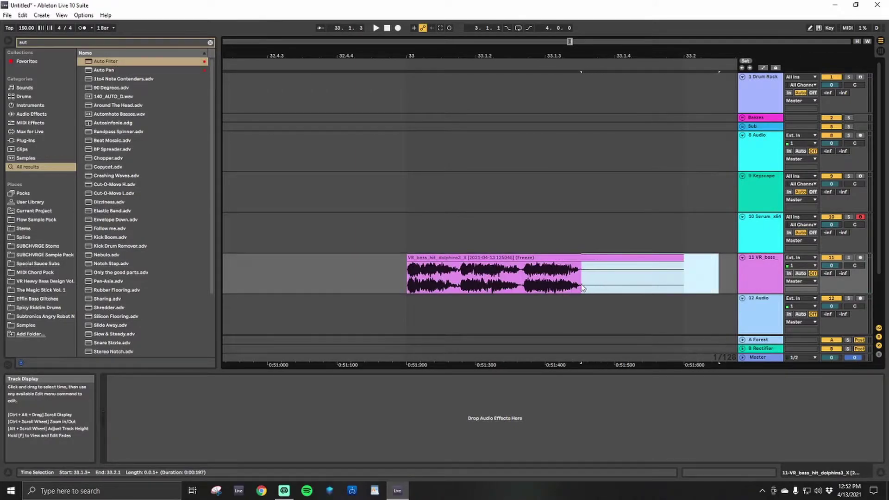
key(Delete)
Step: Consolidate the trimmed bass clip and stretch it to double length with a segment BPM of 300
click(490, 259)
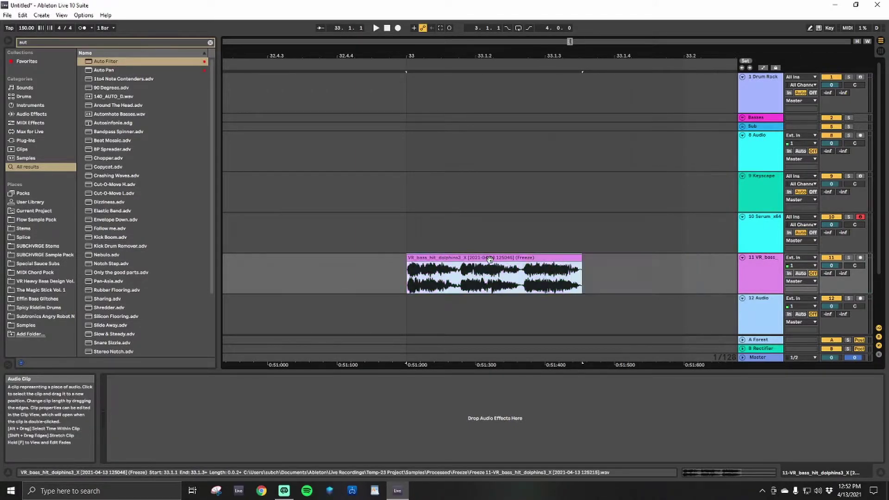
key(ctrl+j)
double_click(480, 257)
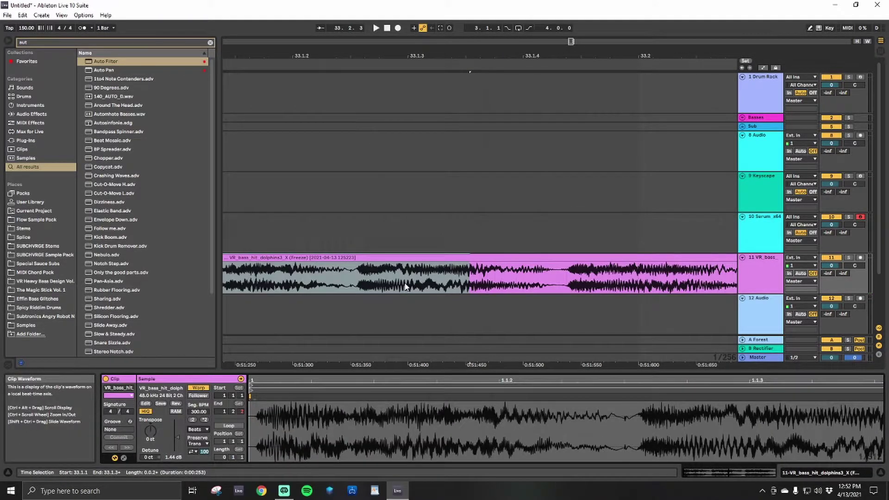
Step: Increase the height of the VR_bass track to show the waveform in detail
ctrl+scroll(406, 287, up, 2)
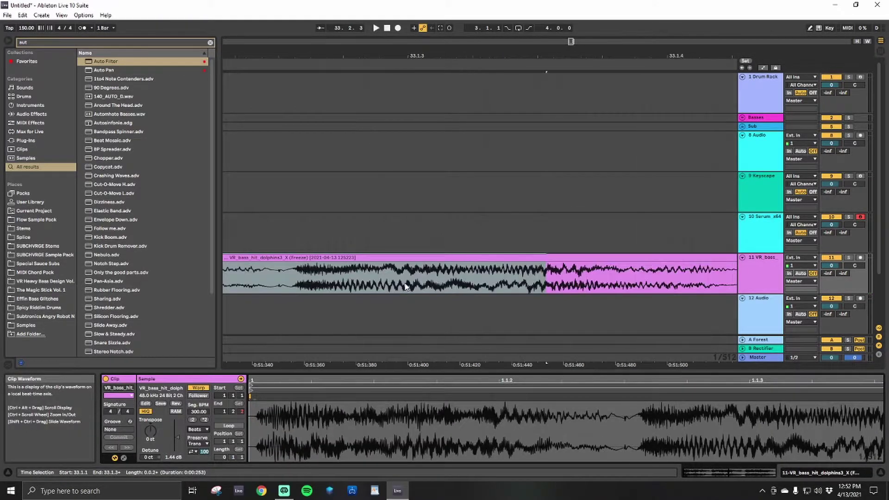
ctrl+scroll(392, 194, down, 10)
scroll(359, 202, down, 2)
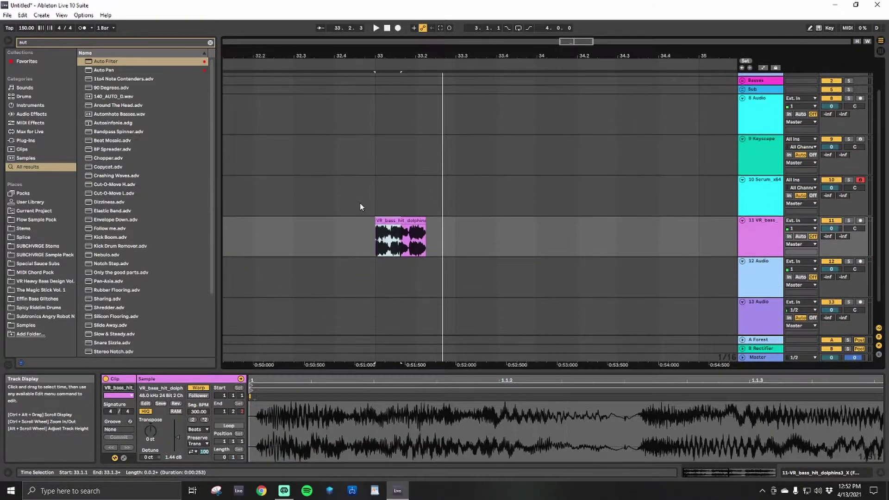
drag(757, 257, 757, 413)
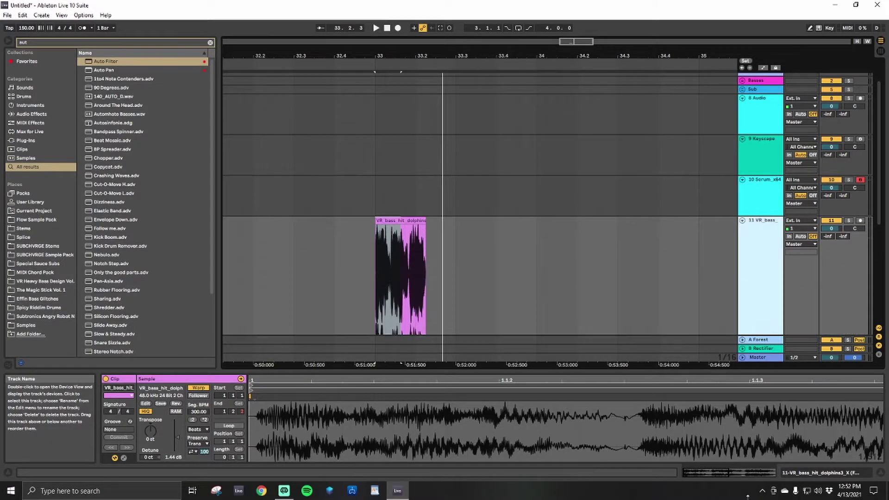
ctrl+scroll(371, 227, up, 3)
scroll(452, 236, down, 4)
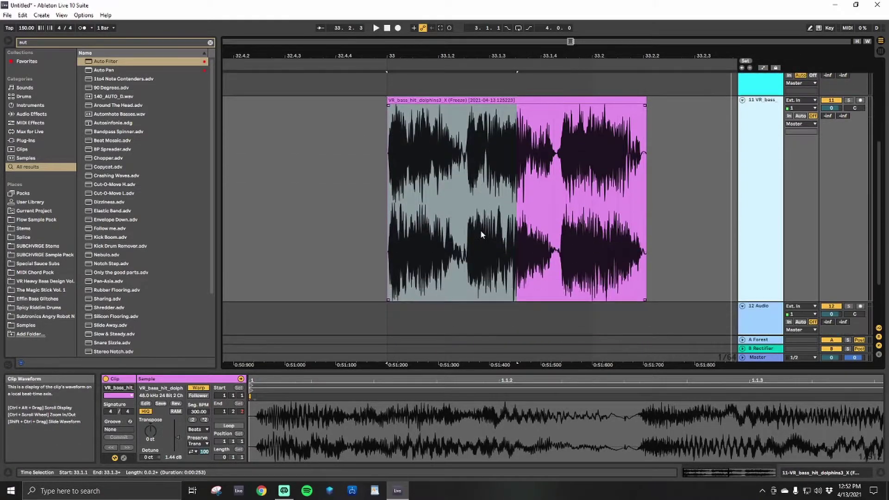
ctrl+scroll(430, 224, up, 2)
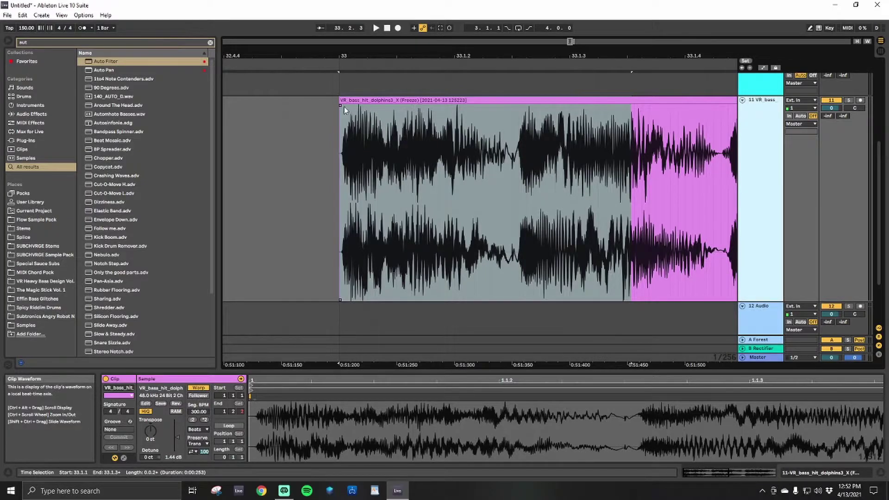
Step: Select a tiny slice of waveform within the first hit and duplicate it about 20 times in a row
click(289, 193)
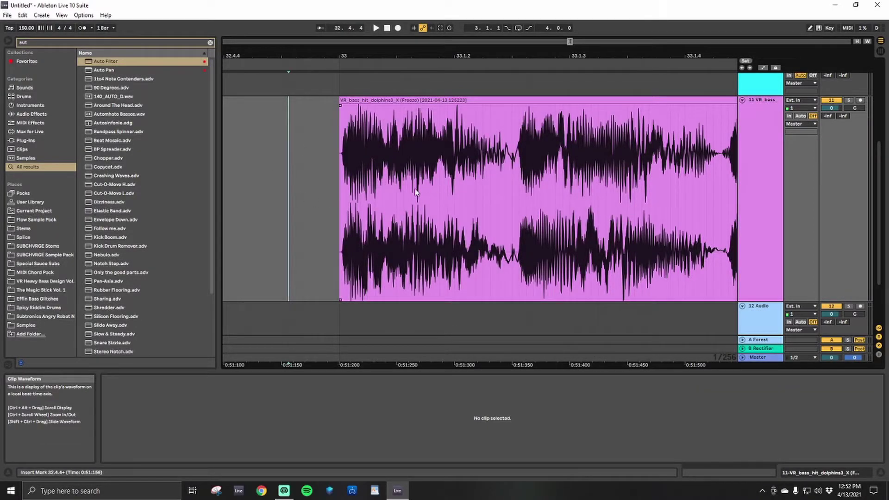
ctrl+scroll(415, 188, up, 2)
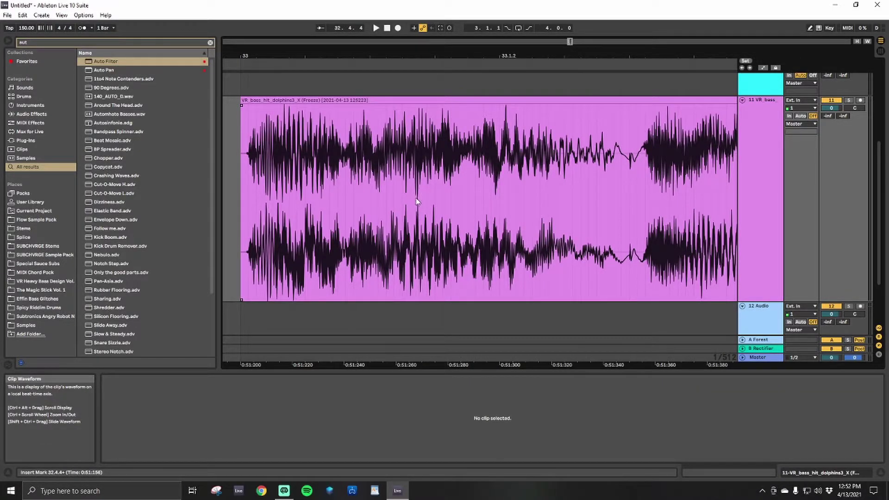
ctrl+scroll(414, 197, up, 3)
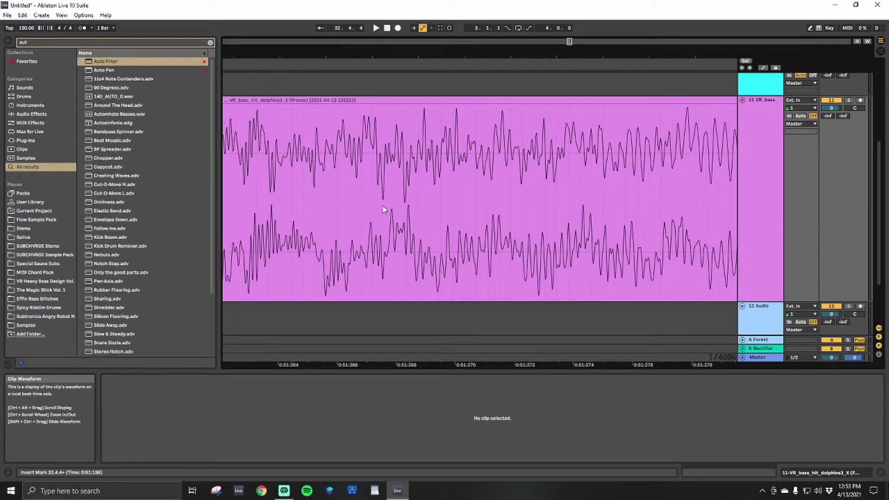
drag(384, 199, 410, 208)
key(ctrl+d)
key(ctrl+d)
key(ctrl+d)
key(ctrl+d)
key(ctrl+d)
key(ctrl+d)
key(ctrl+d)
key(ctrl+d)
key(ctrl+d)
key(ctrl+d)
key(ctrl+d)
key(ctrl+d)
key(ctrl+d)
key(ctrl+d)
key(ctrl+d)
key(ctrl+d)
key(ctrl+d)
key(ctrl+d)
key(ctrl+d)
key(ctrl+d)
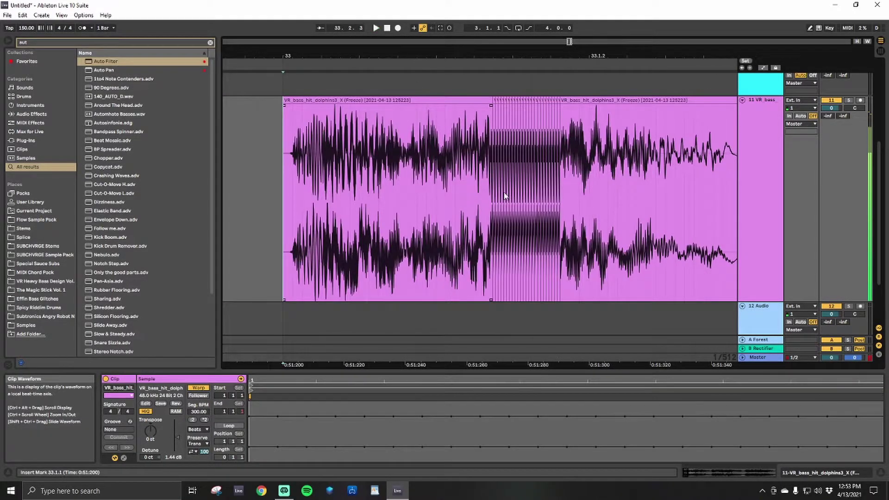
Step: Copy the block of repeated slices into the second hit just after 33.1.3 and duplicate it five more times
click(493, 199)
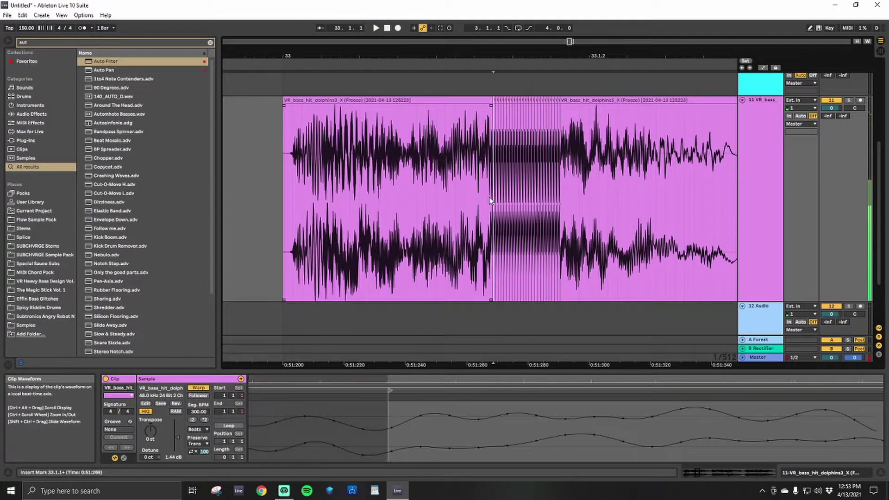
drag(490, 196, 561, 220)
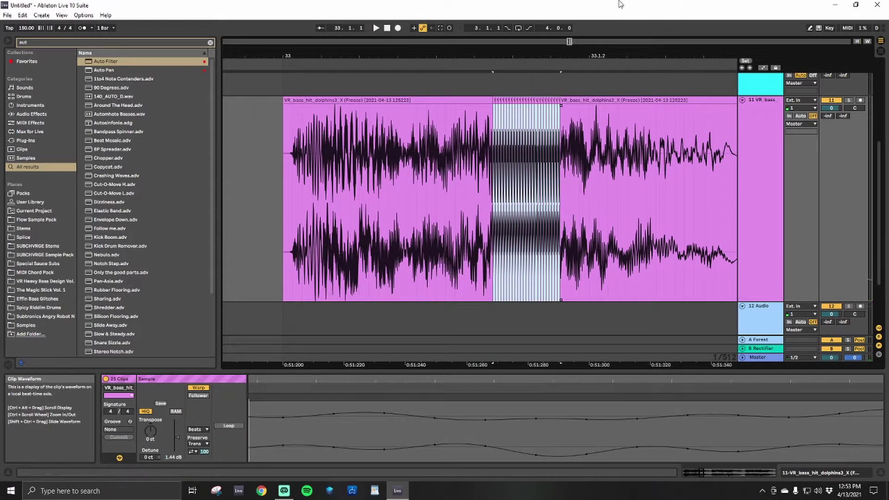
drag(570, 42, 570, 5)
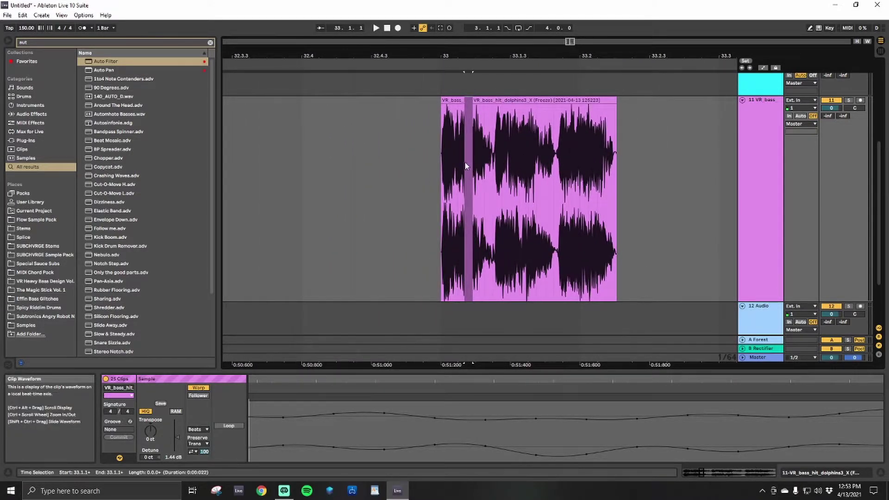
click(531, 180)
key(ctrl+v)
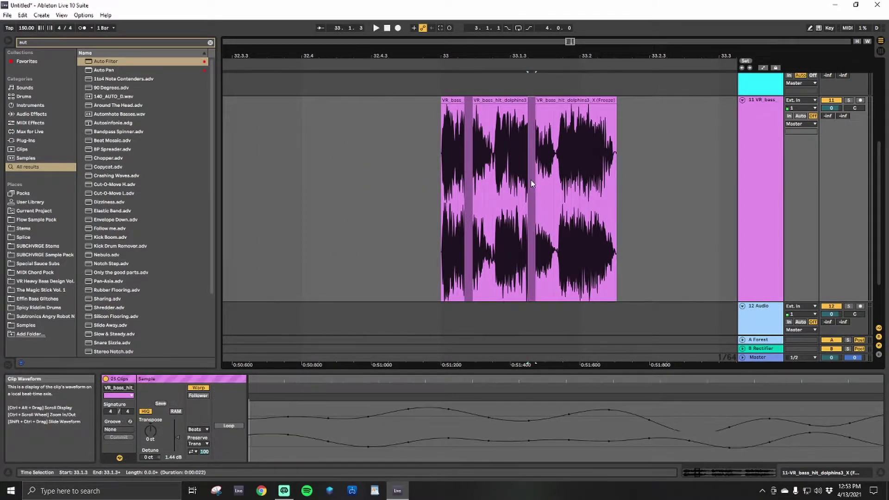
key(ctrl+d)
key(ctrl+d)
key(ctrl+d)
key(ctrl+d)
key(ctrl+d)
Step: Play the bass with its repeated-slice sections from bar 33
click(444, 188)
key(space)
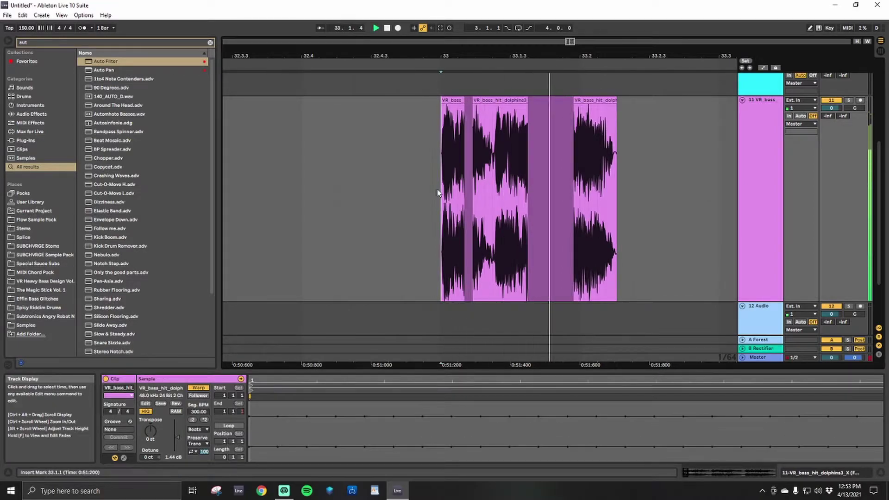
key(space)
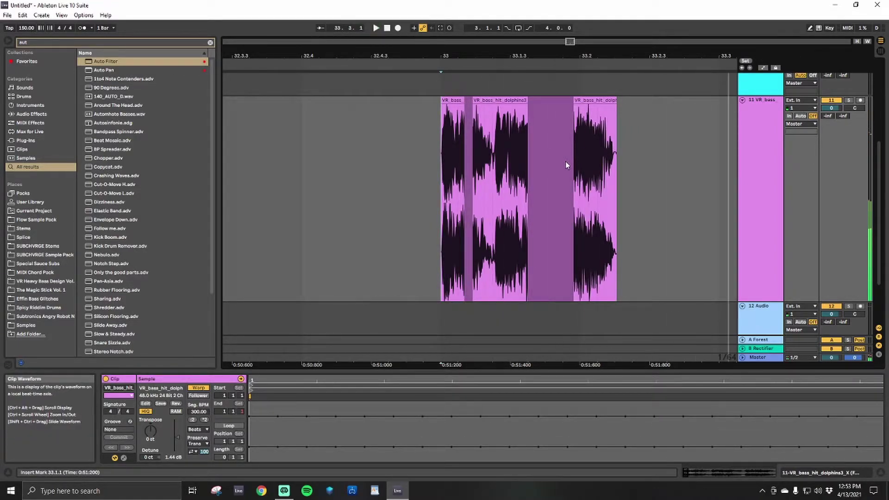
Step: Consolidate the long repeated-slice section into one clip and reset its gain to 0.00 dB
scroll(565, 161, up, 3)
drag(584, 163, 482, 181)
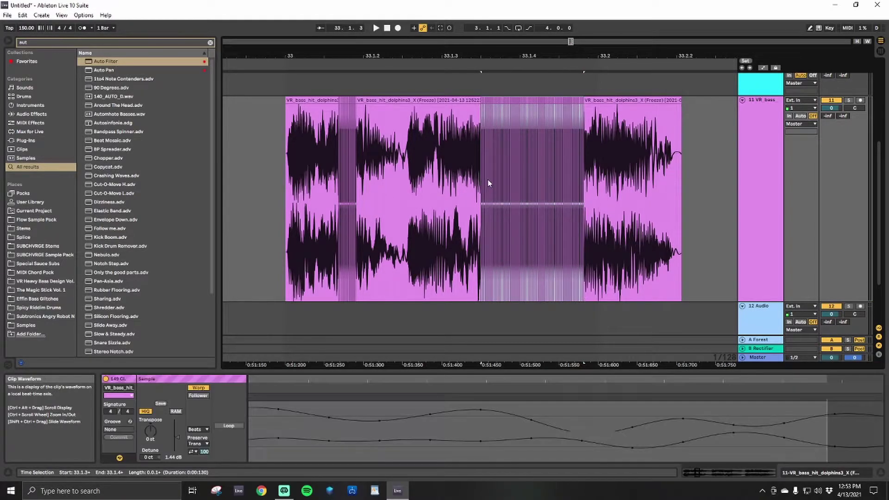
key(ctrl+e)
double_click(515, 100)
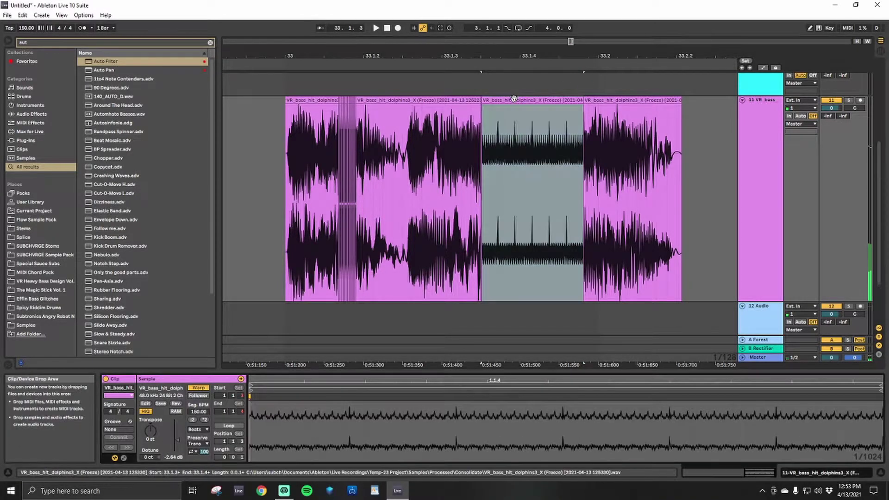
double_click(174, 459)
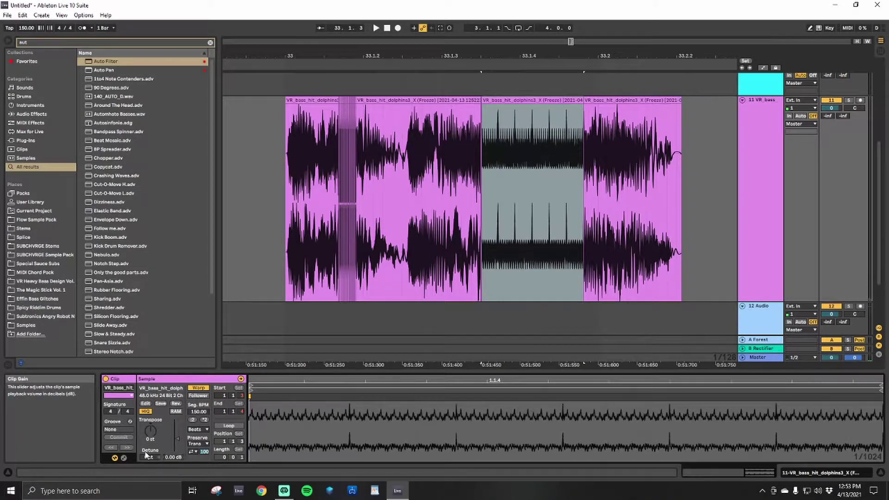
Step: Try transposing the consolidated repeated-slice clip to -34 st and audition it
drag(149, 433, 149, 431)
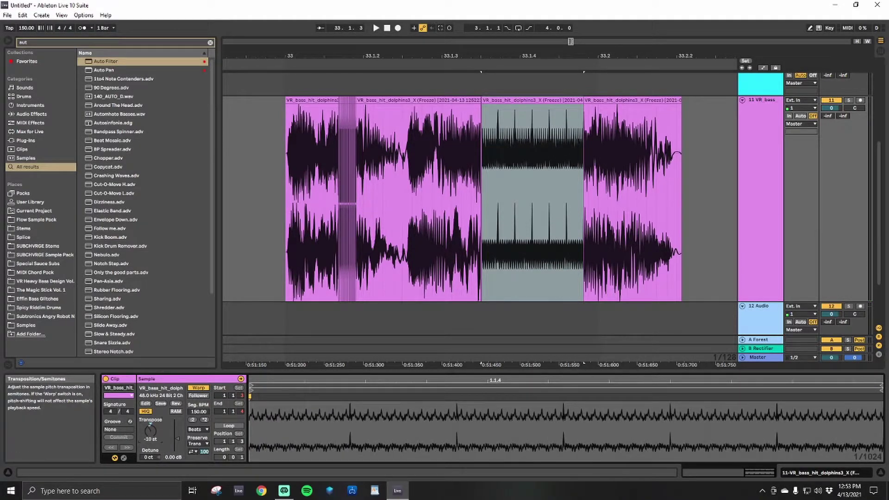
key(space)
key(space)
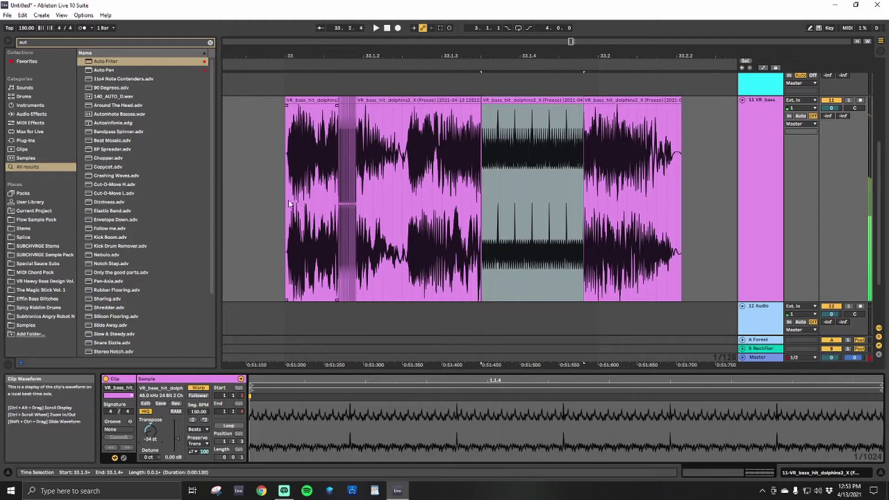
Step: Play the edited bass from bar 33 and transpose the first clip to -3 st
click(287, 201)
key(space)
key(space)
key(space)
key(space)
key(space)
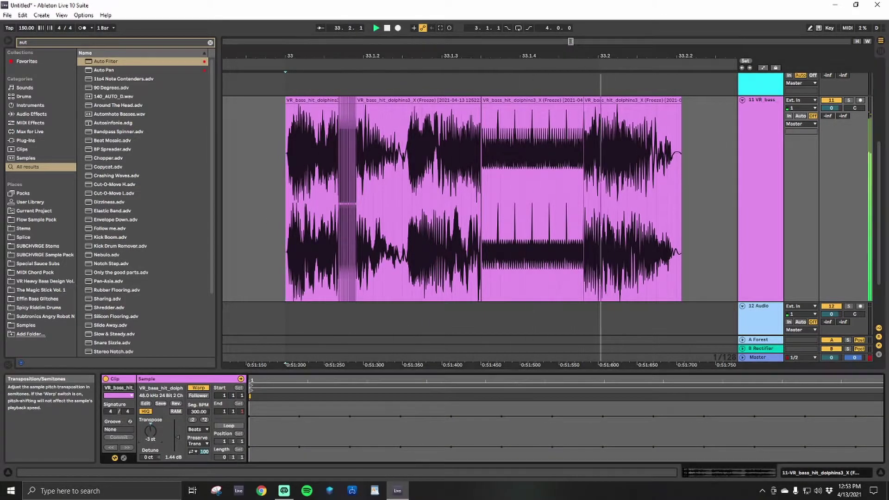
Step: Set the transposition of the consolidated repeated-slice clip to -9 st while auditioning it repeatedly
click(518, 111)
drag(151, 438, 151, 419)
key(space)
key(space)
key(space)
key(space)
key(space)
key(space)
key(space)
key(space)
key(space)
key(space)
key(space)
key(space)
key(space)
key(space)
key(space)
key(space)
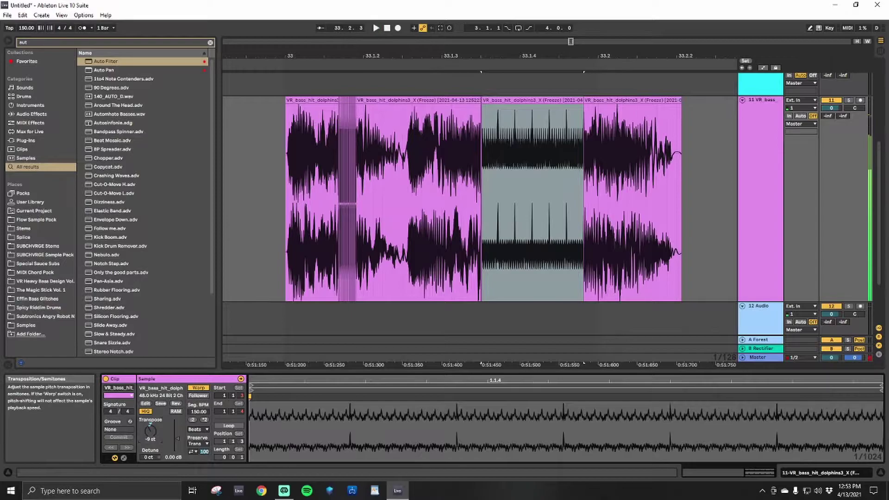
Step: Play the edited bass from bar 33 and consolidate all its pieces into a single clip
click(287, 185)
key(space)
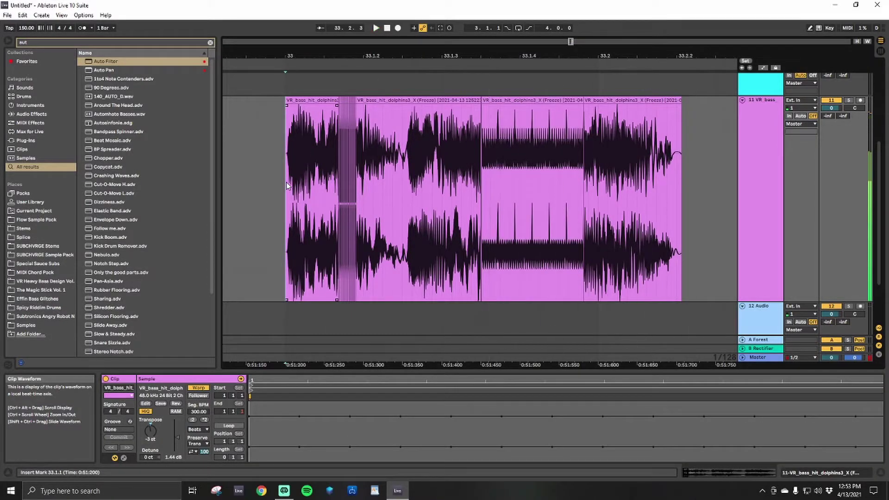
drag(287, 185, 685, 193)
key(ctrl+j)
key(space)
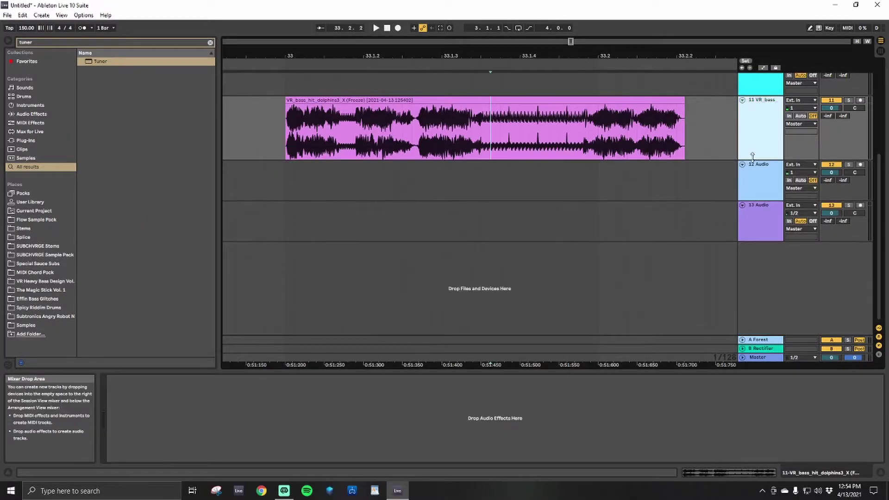
Step: Reduce the height of the VR_bass track and add the Portal effect to it
drag(762, 190, 764, 134)
scroll(511, 177, up, 4)
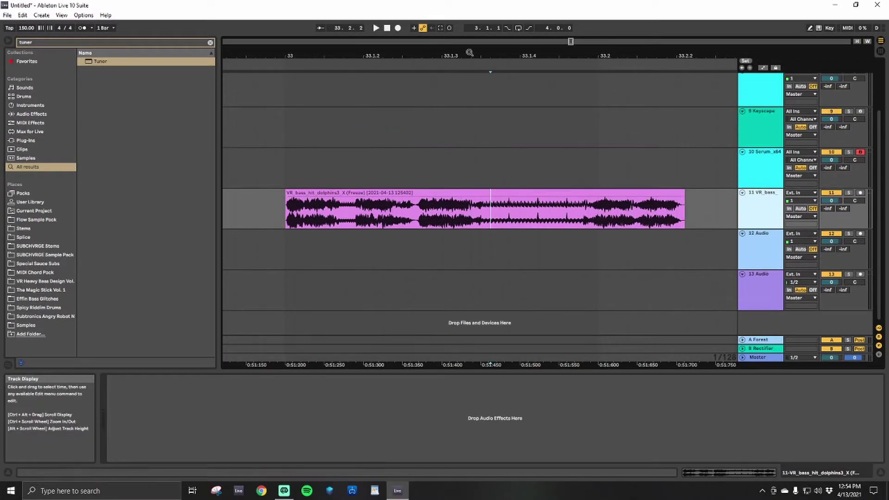
drag(465, 56, 471, 16)
drag(572, 41, 571, 41)
key(ctrl+f)
text(portal)
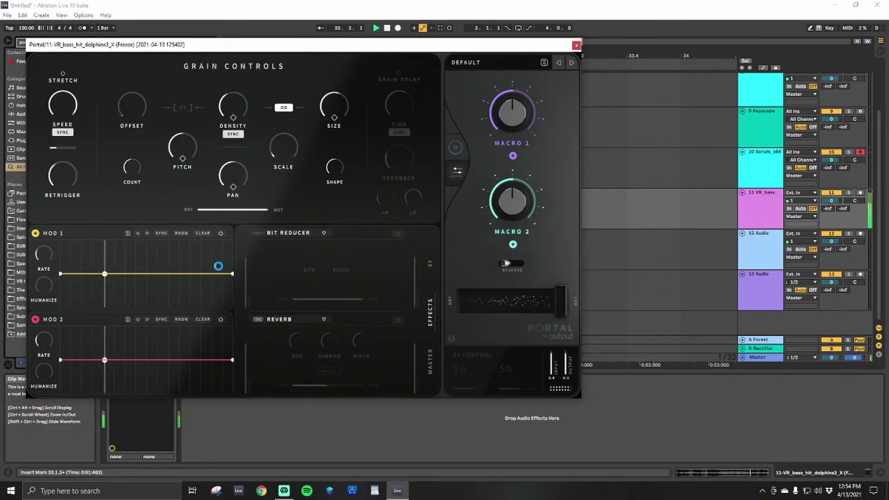
Step: Close the Portal window and loop the arrangement over the bass clip's length starting at 33.1.1
click(574, 46)
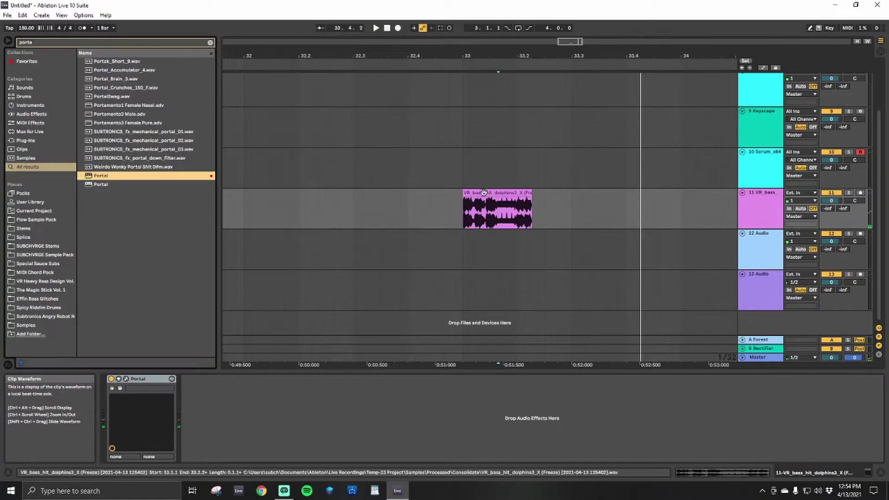
drag(464, 167, 531, 182)
key(ctrl+l)
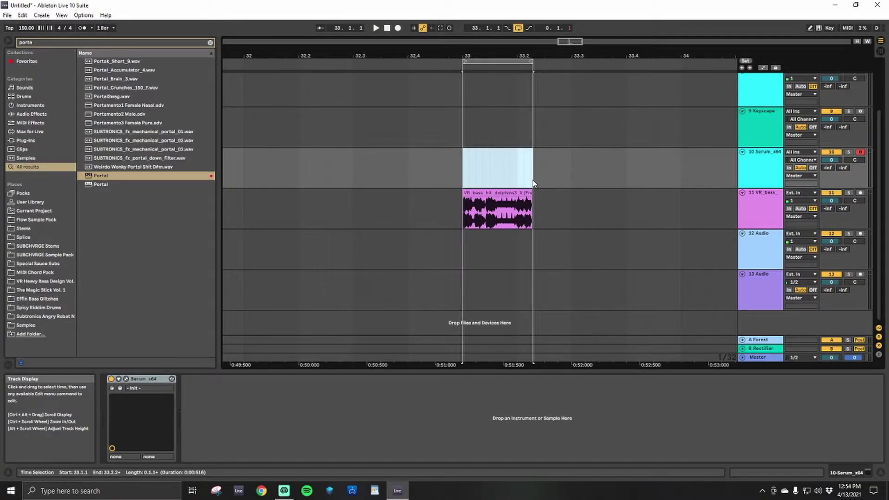
Step: Route the VR_bass track into the 12 Audio track's input, set its monitoring to In, and arm it for recording
click(770, 250)
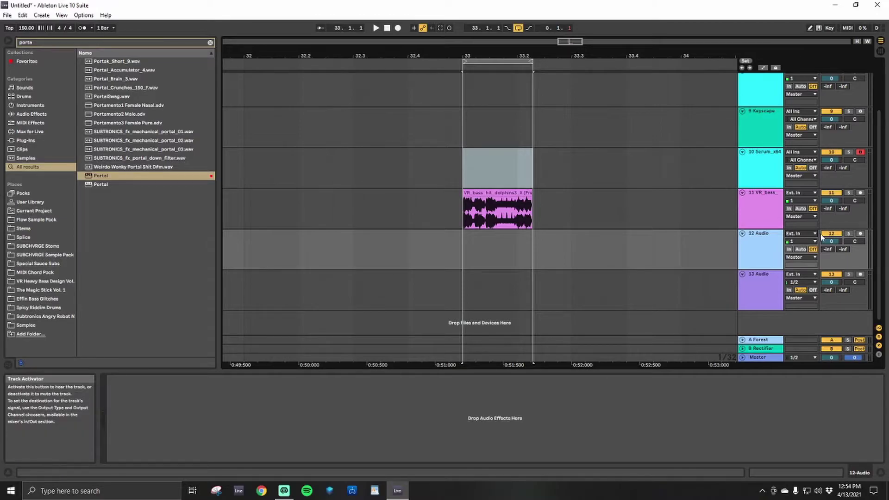
click(800, 234)
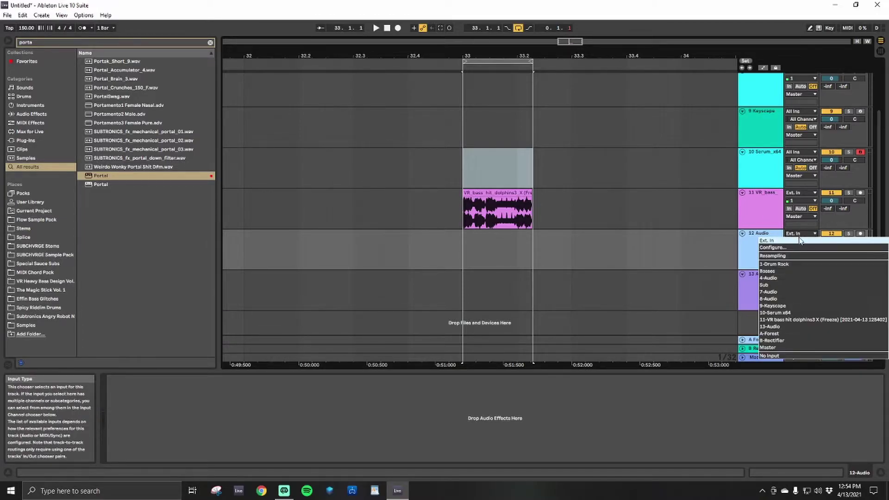
click(771, 321)
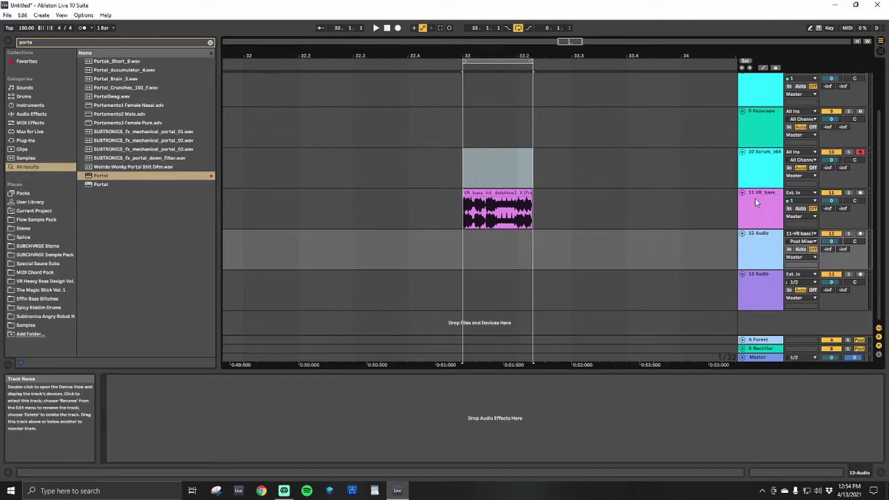
click(790, 249)
click(861, 234)
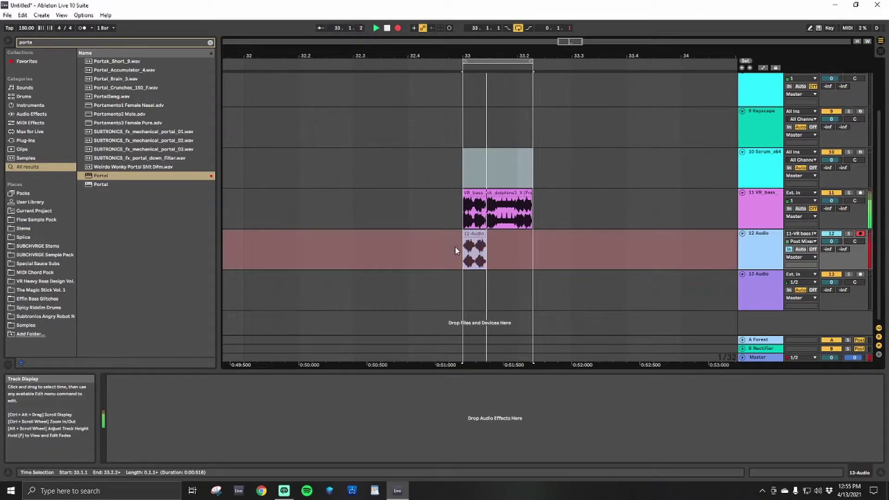
Step: Finish the test recording of the bass on the 12 Audio track and delete the recorded clip
key(space)
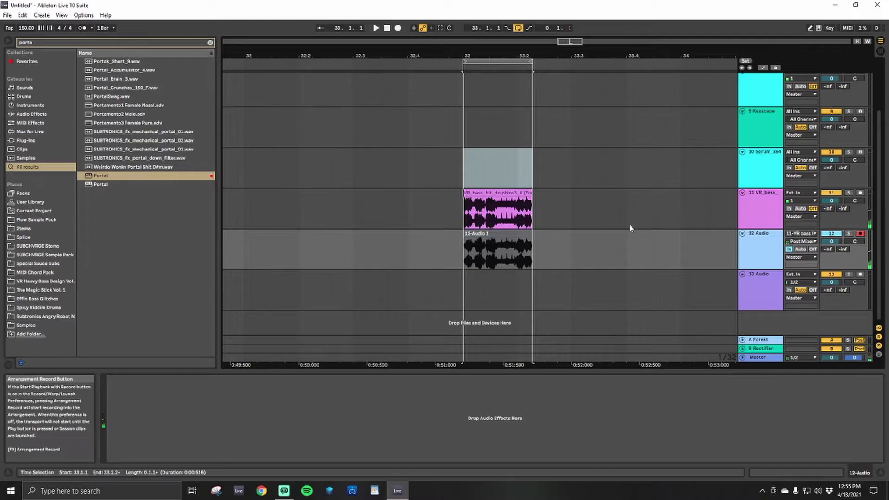
drag(593, 250, 437, 262)
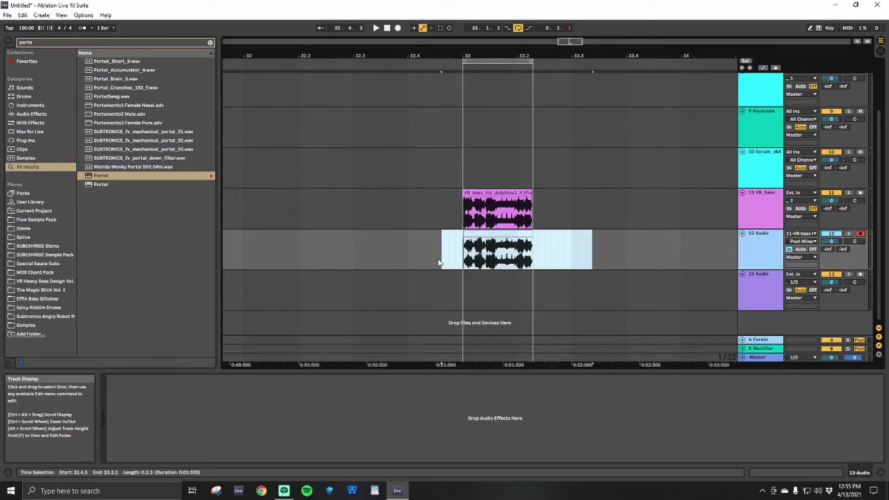
key(Delete)
click(464, 253)
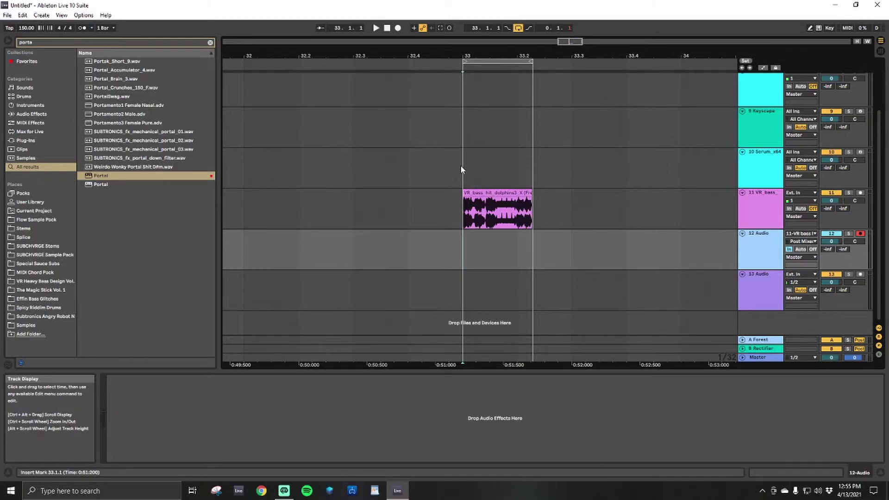
Step: Extend the loop so it runs from 33.1.1 to 33.3.3, and select the VR_bass track
drag(462, 164, 602, 218)
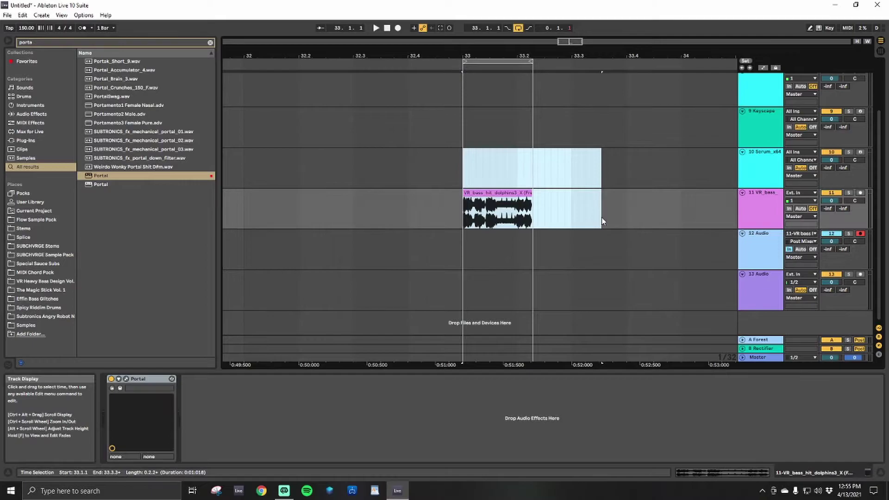
click(766, 240)
click(767, 222)
click(751, 259)
click(762, 218)
click(763, 252)
click(761, 226)
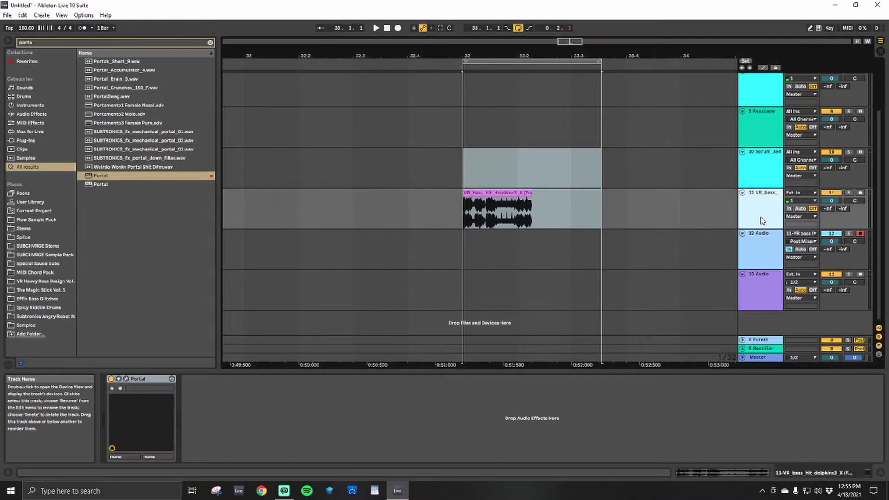
Step: Open Portal on the VR_bass track and set the grain scale to Octaves and the pitch to -1 while auditioning
click(126, 379)
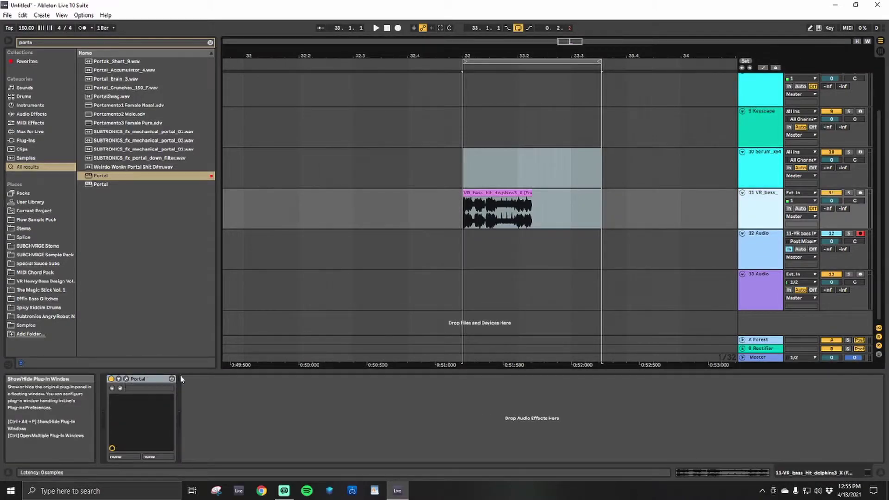
key(space)
drag(299, 139, 298, 119)
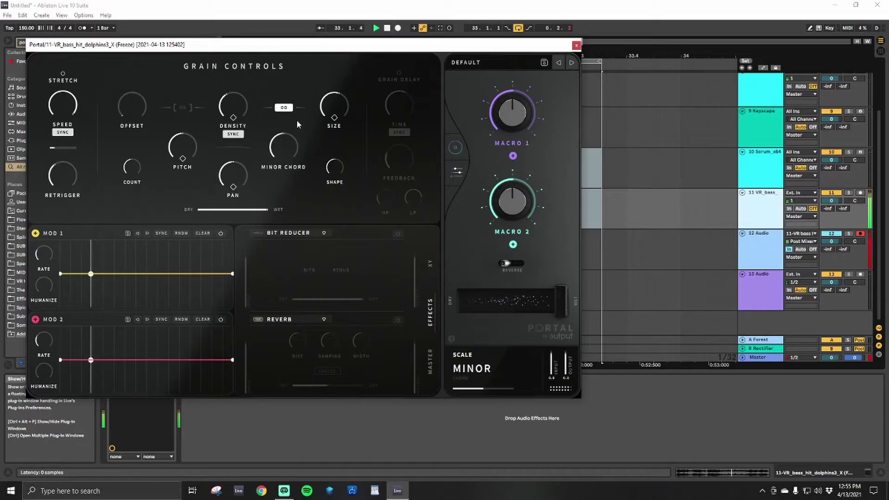
drag(182, 162, 182, 88)
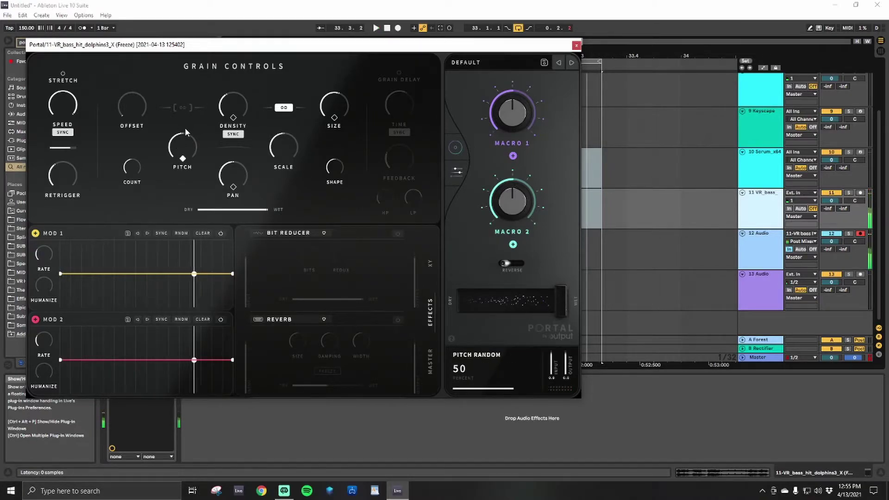
drag(183, 161, 182, 171)
drag(283, 148, 288, 178)
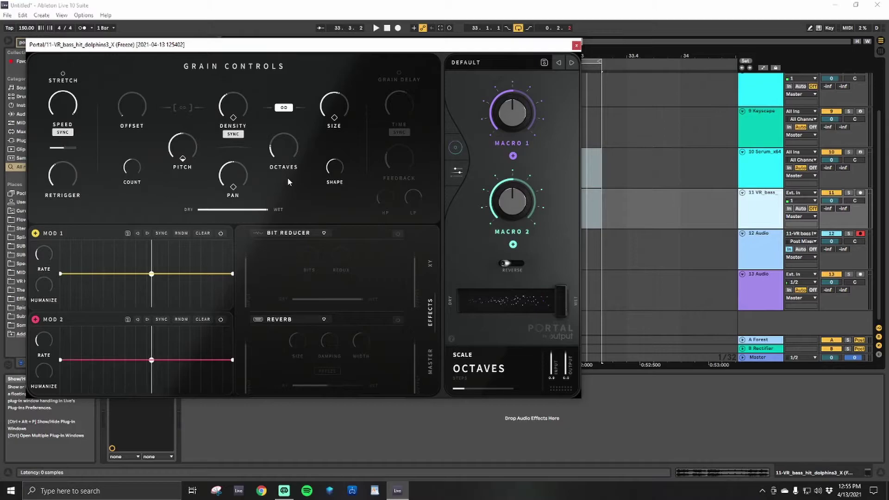
key(space)
drag(182, 159, 184, 164)
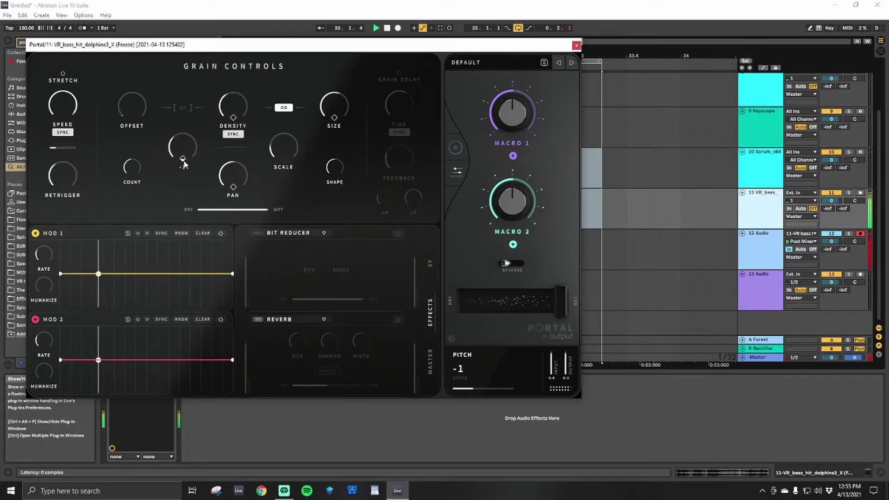
Step: Set Portal's grain density to 1/64 and grain size to 1:1, and play the result
drag(236, 110, 249, 145)
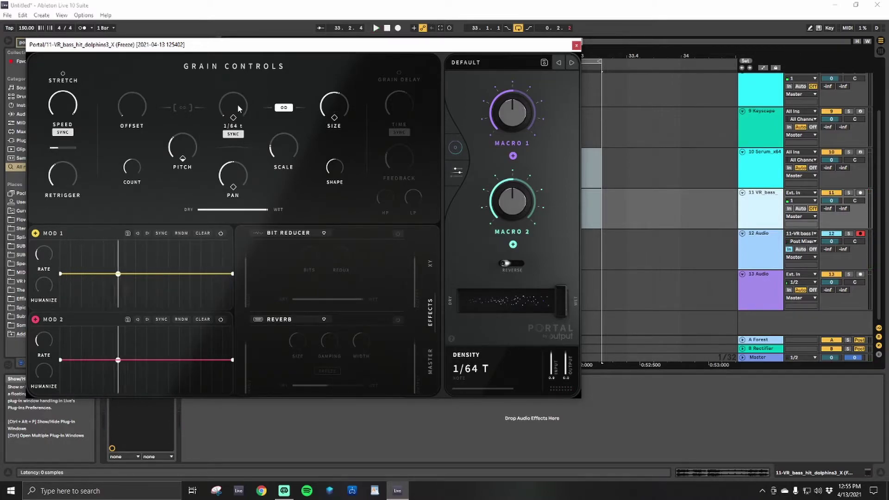
drag(237, 105, 238, 102)
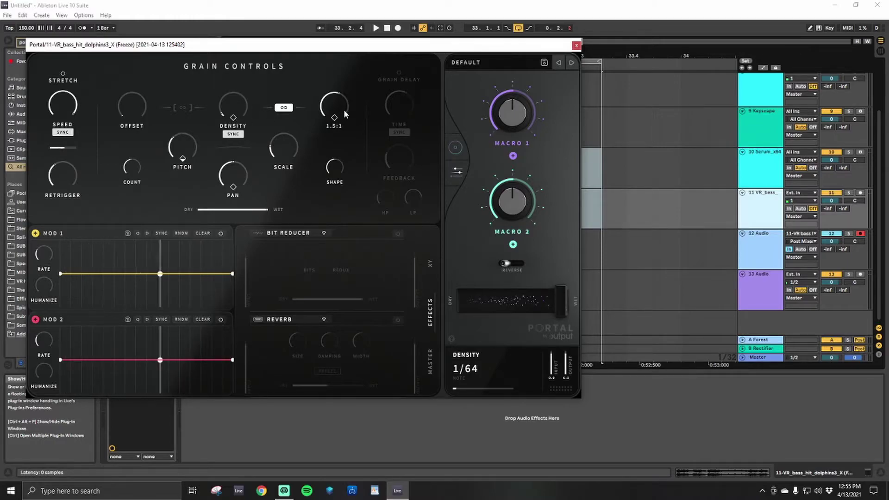
drag(337, 112, 339, 117)
key(space)
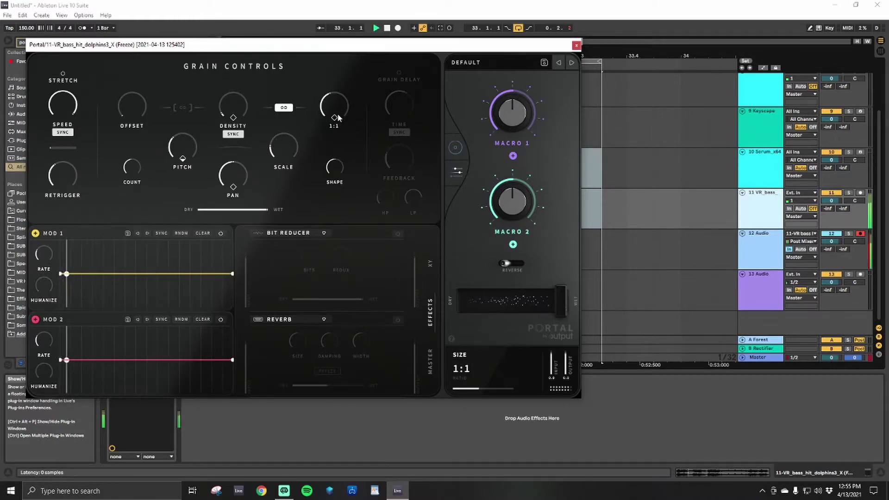
Step: Replace Portal's Bit Reducer effect with Chorus and enable it
click(316, 233)
key(space)
click(310, 255)
key(space)
click(397, 233)
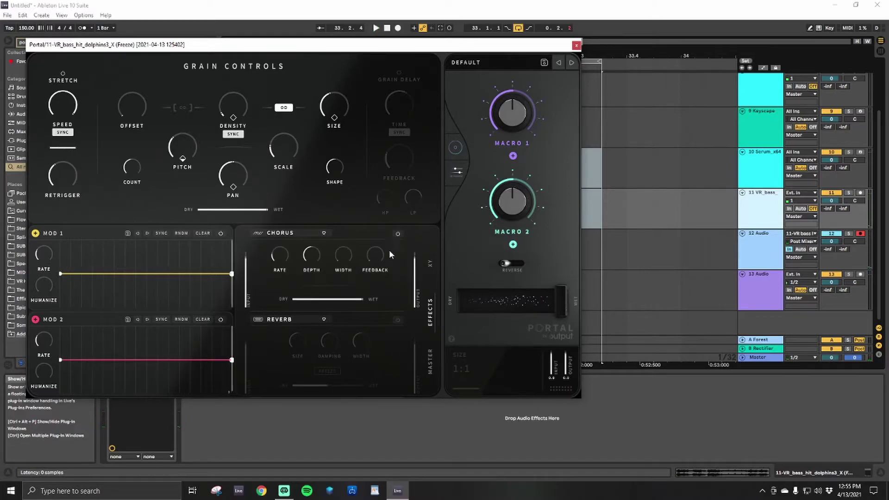
Step: Set the Chorus feedback to 41 percent, width to 38 percent, rate to 7.80 Hz and dry/wet to 67 percent
drag(376, 254, 379, 219)
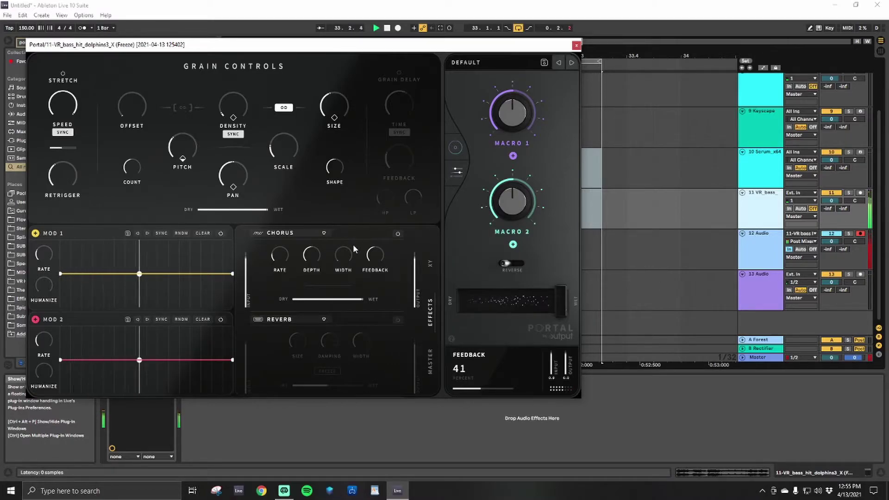
drag(346, 253, 337, 218)
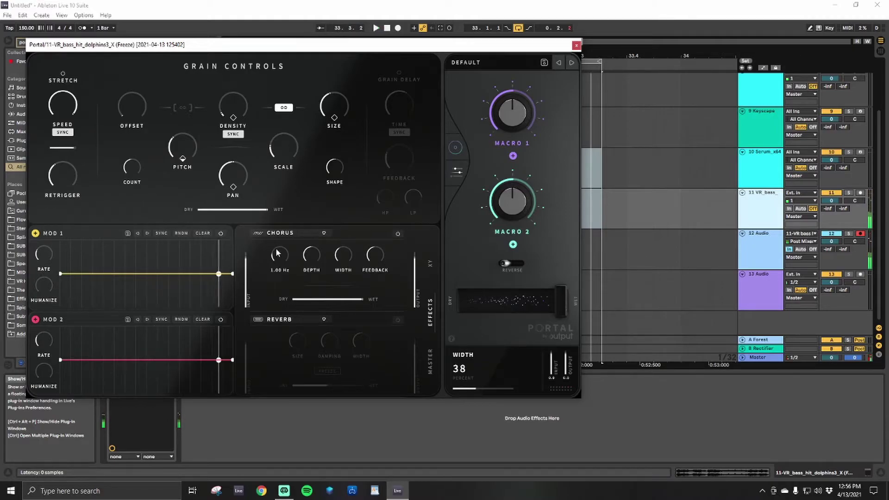
drag(279, 258, 291, 240)
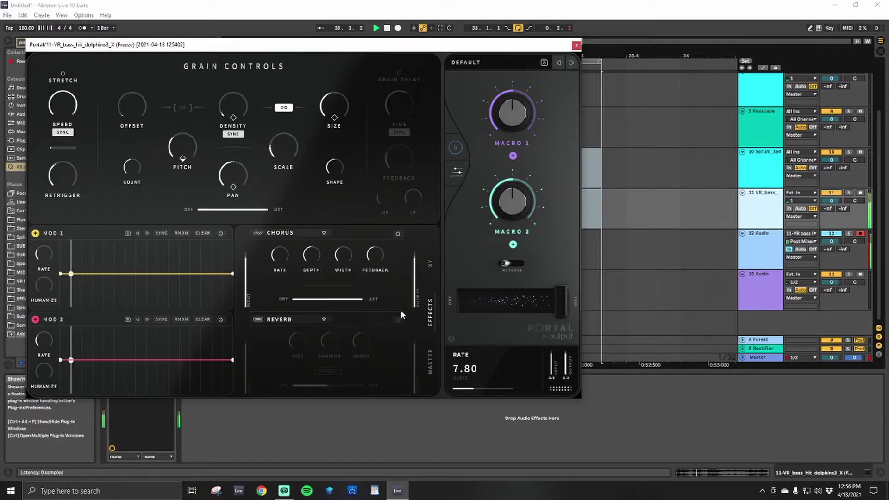
drag(365, 303, 332, 324)
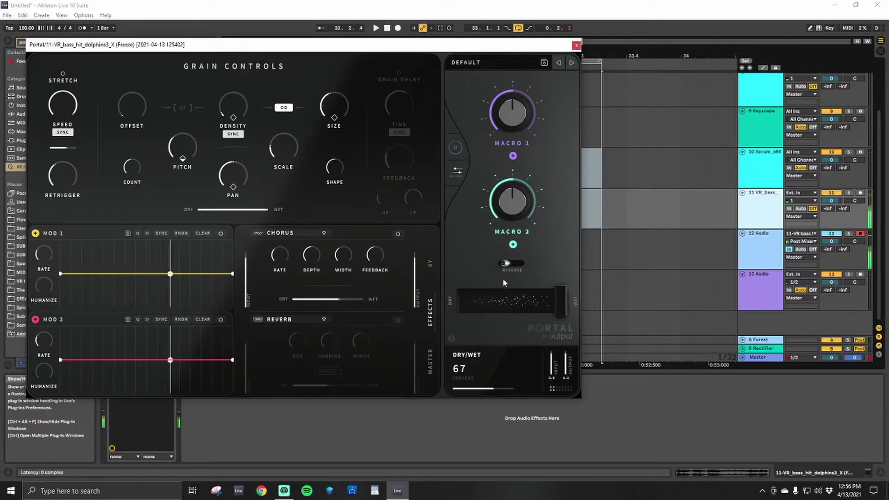
Step: Switch on Portal's Reverse option while auditioning the bass, and close the plug-in window
click(505, 262)
key(space)
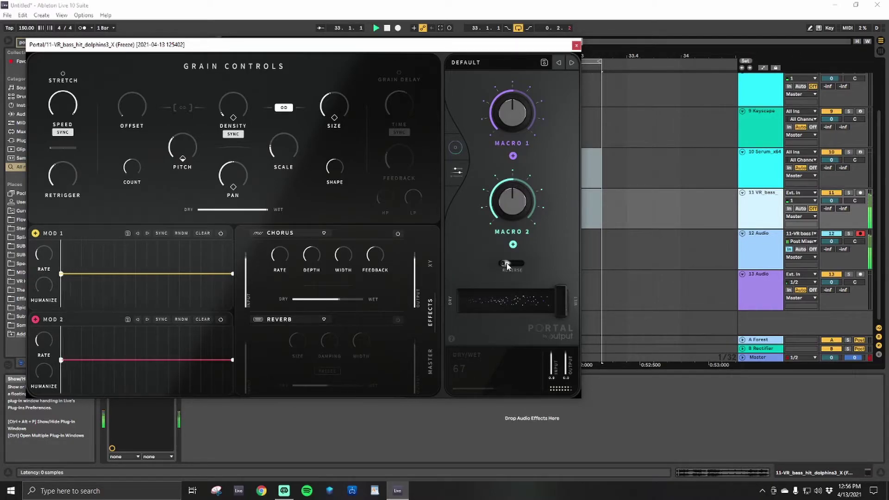
click(508, 265)
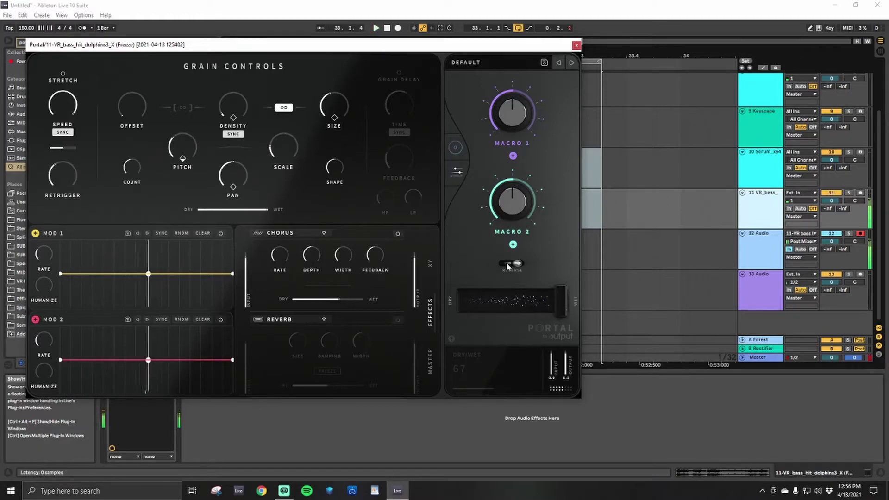
click(576, 46)
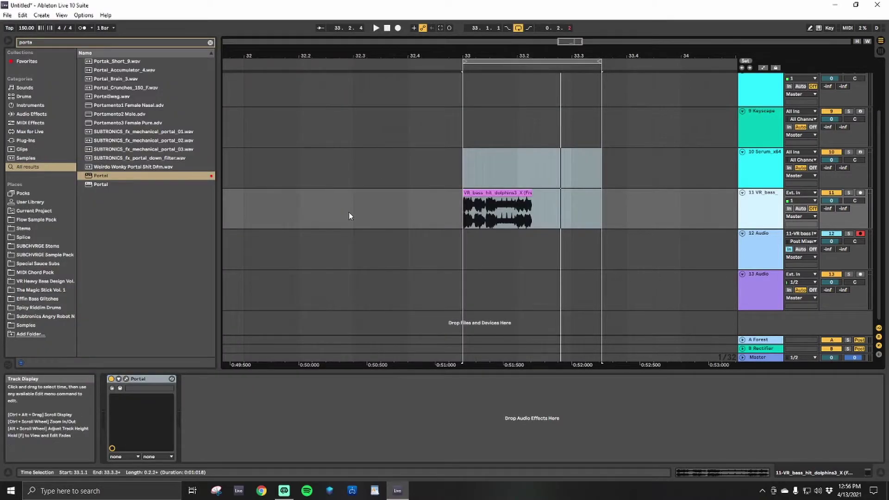
Step: Search the browser for "ott" and add the OTT preset after Portal on the VR_bass track
key(ctrl+f)
text(ott)
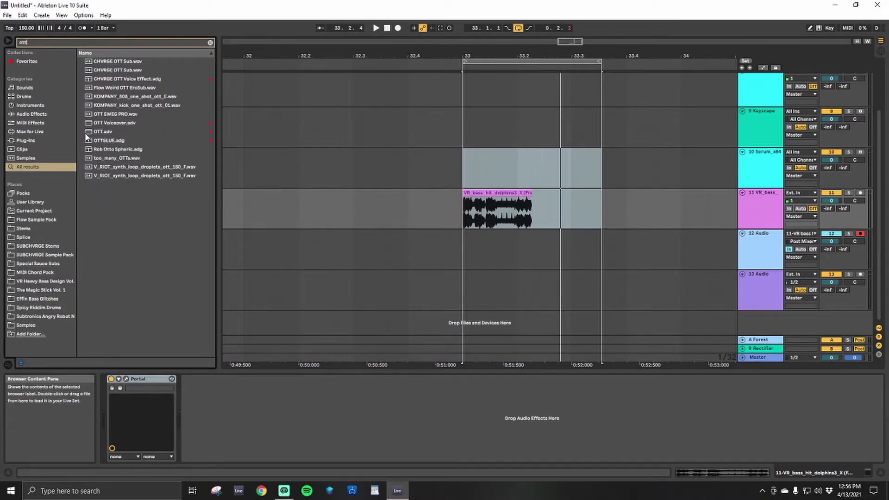
click(98, 133)
key(Return)
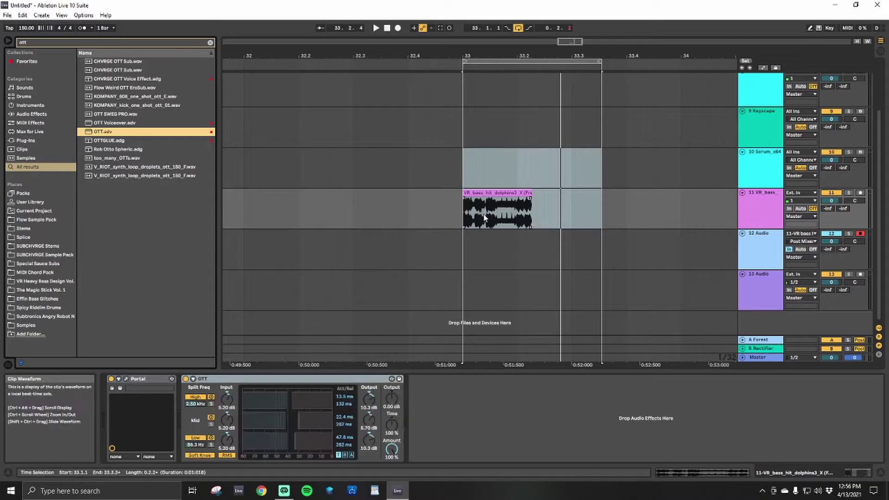
Step: Set OTT's output to 9.20 dB, time to 1000 % and amount to 21 % while auditioning the bass
key(space)
drag(391, 398, 392, 379)
key(space)
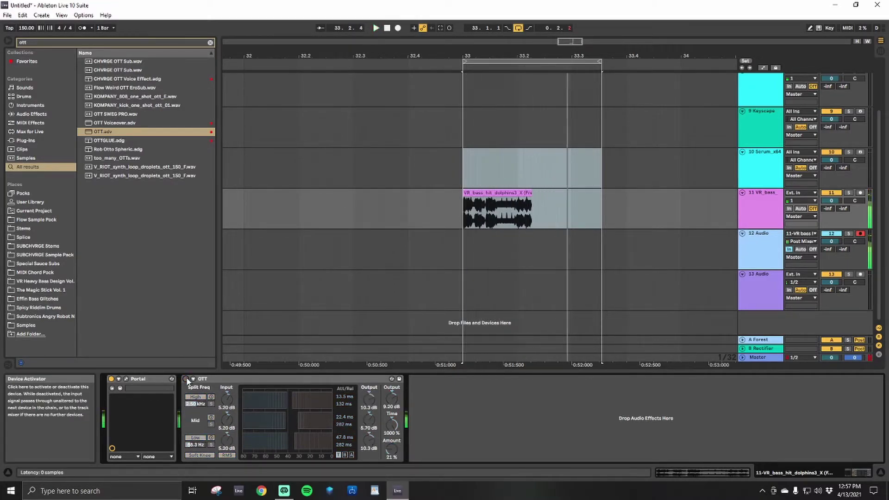
key(space)
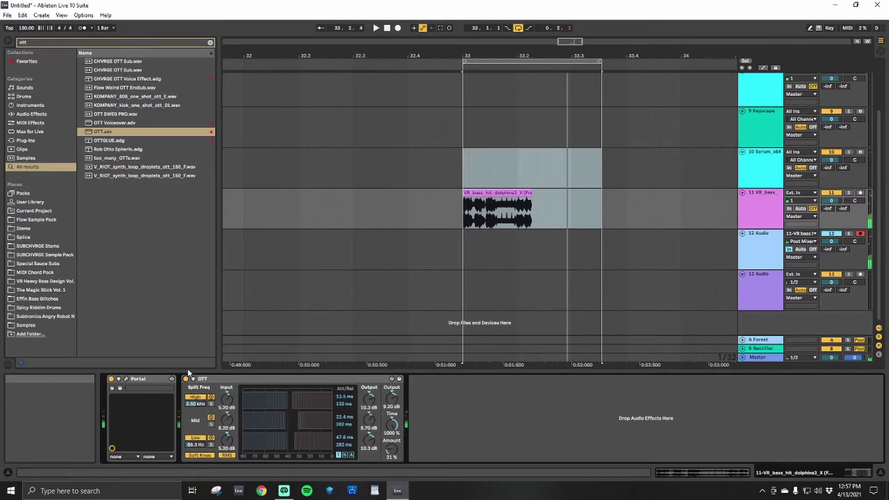
Step: Search the browser for "sat" and add Saturator after OTT on the VR_bass track
key(ctrl+f)
text(sat)
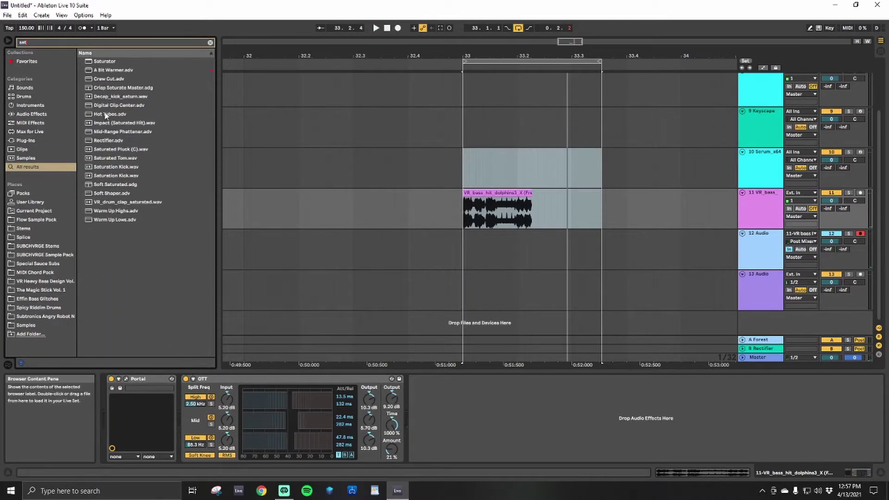
click(100, 63)
drag(455, 209, 456, 214)
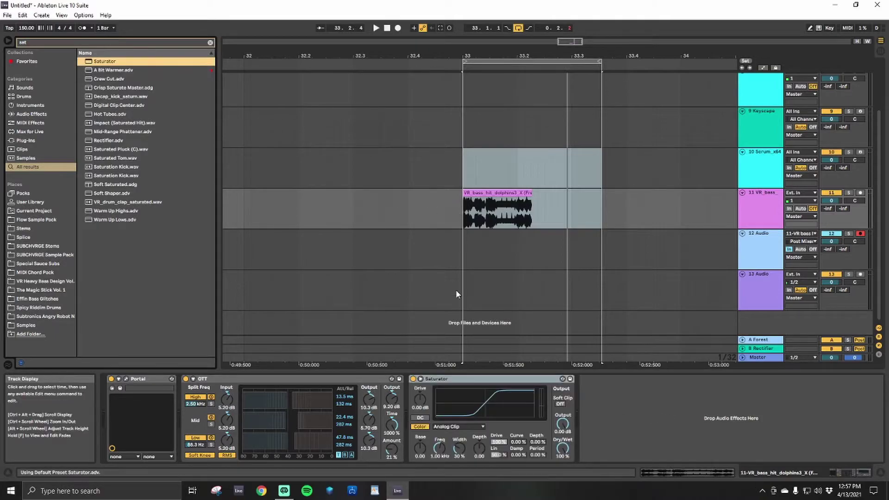
Step: Set Saturator's curve to Soft Sine and its drive to 4 dB during playback
click(449, 427)
click(443, 441)
key(space)
drag(424, 416, 424, 352)
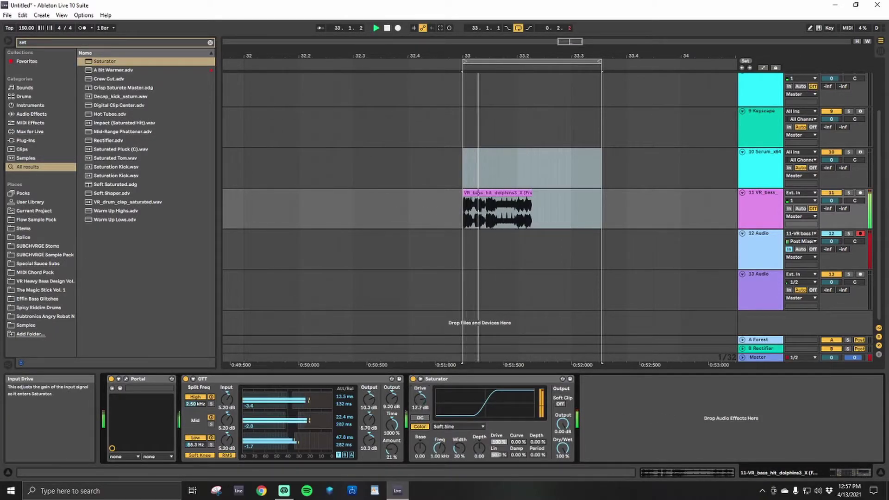
drag(420, 400, 420, 445)
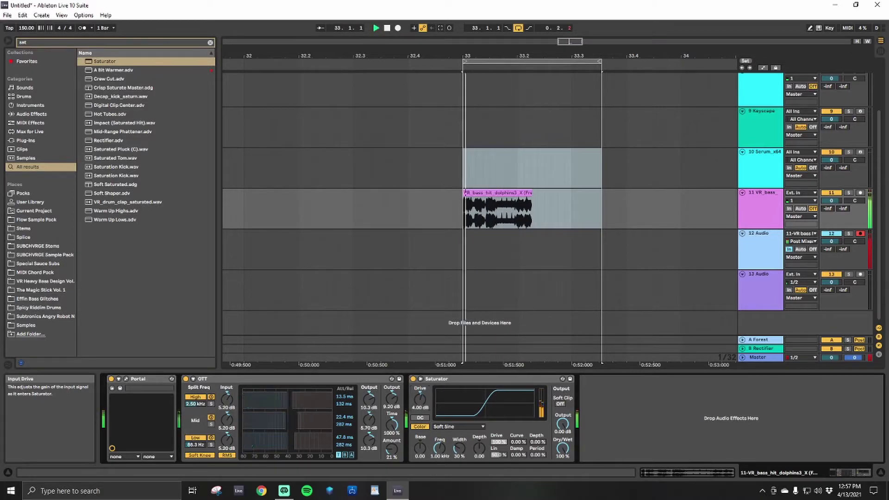
Step: Audition the bass hit through the Portal, OTT and Saturator chain
key(space)
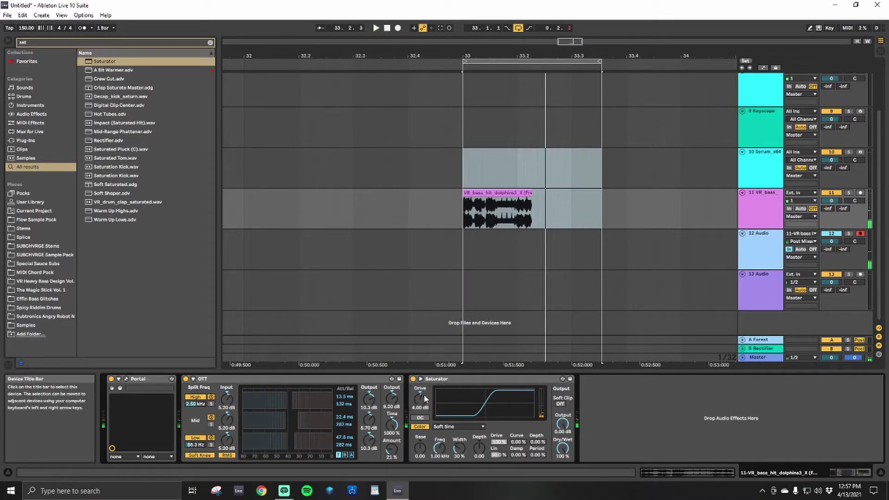
key(space)
key(space)
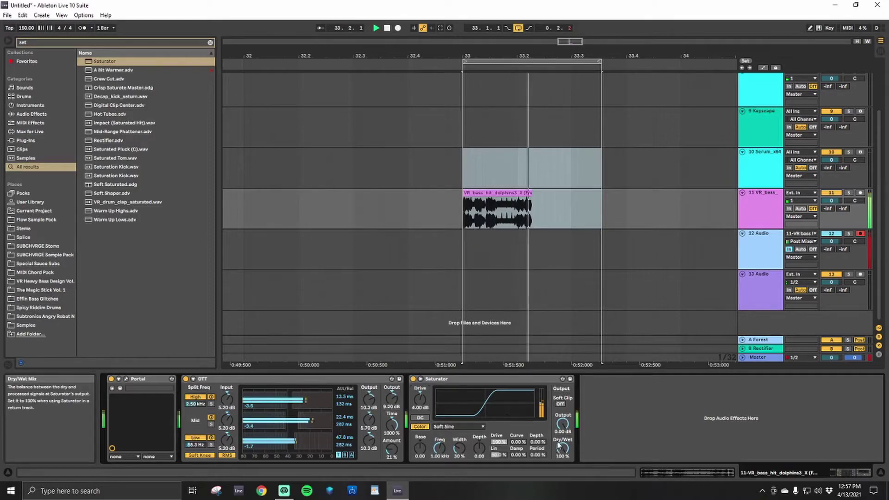
key(space)
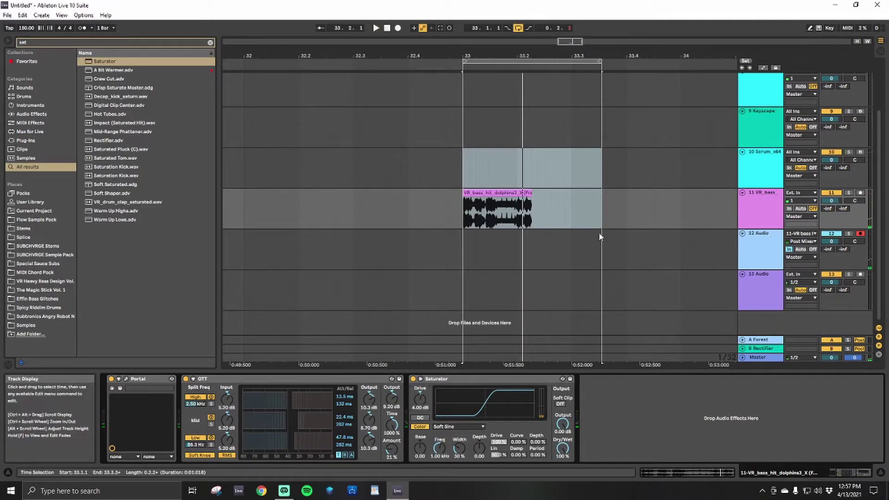
Step: Record the processed VR_bass output onto the 12 Audio track, starting at 33.1.1
click(760, 212)
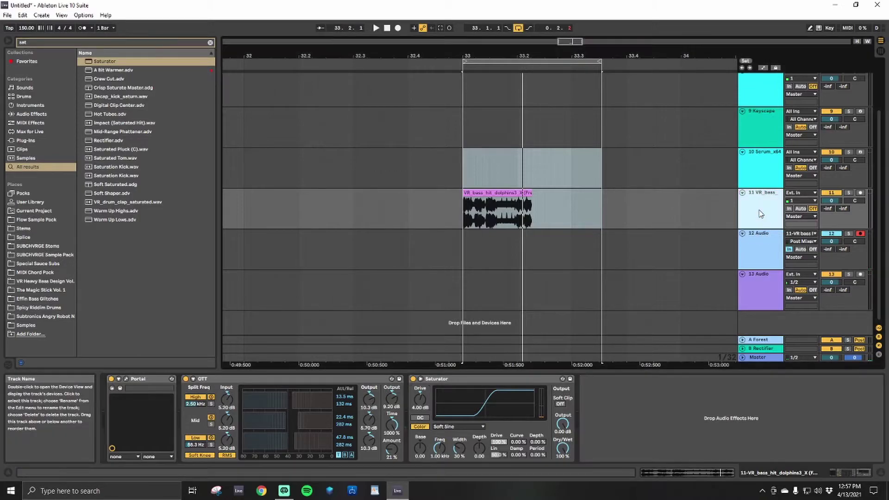
click(416, 73)
click(398, 27)
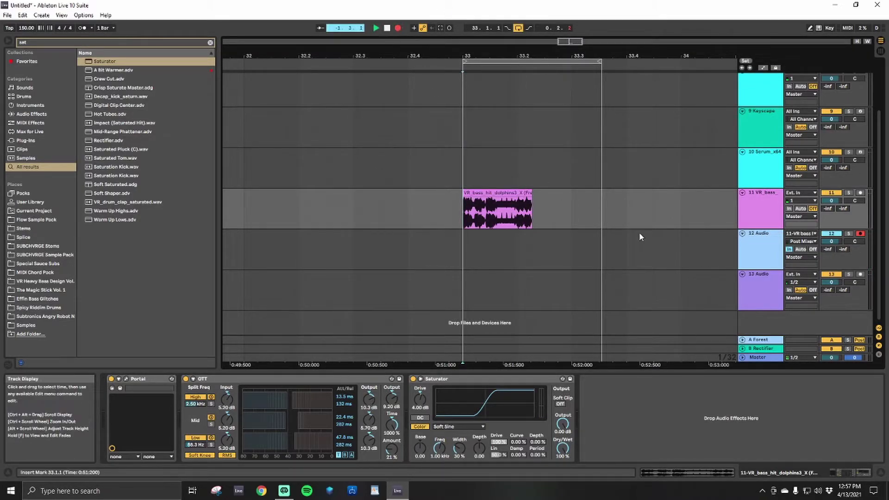
key(space)
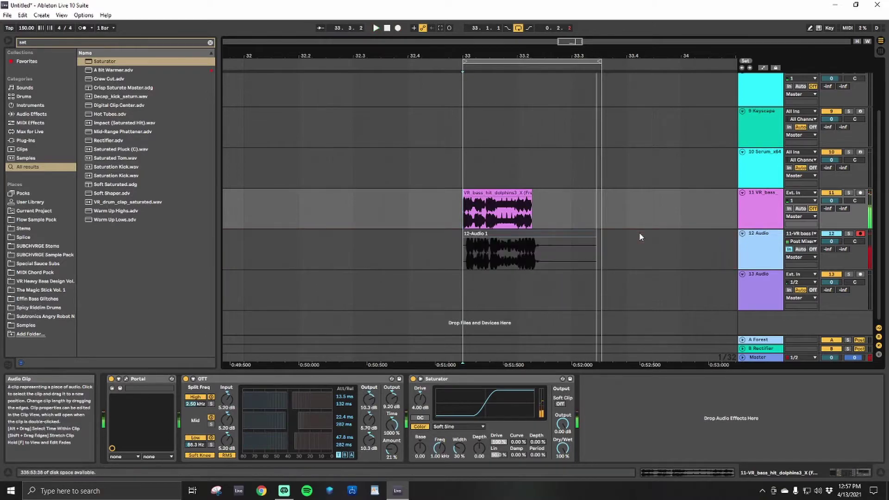
Step: Set the 12 Audio track's monitoring to Auto and delete the VR_bass source track
click(800, 249)
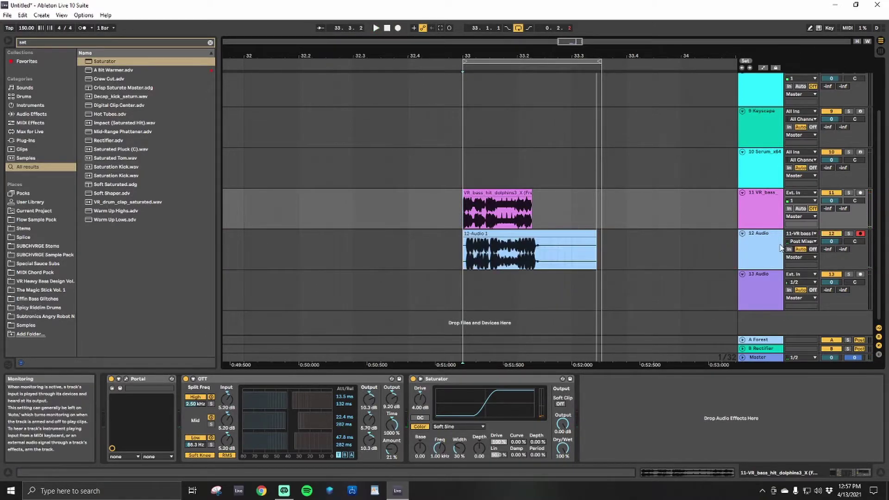
click(754, 211)
key(Delete)
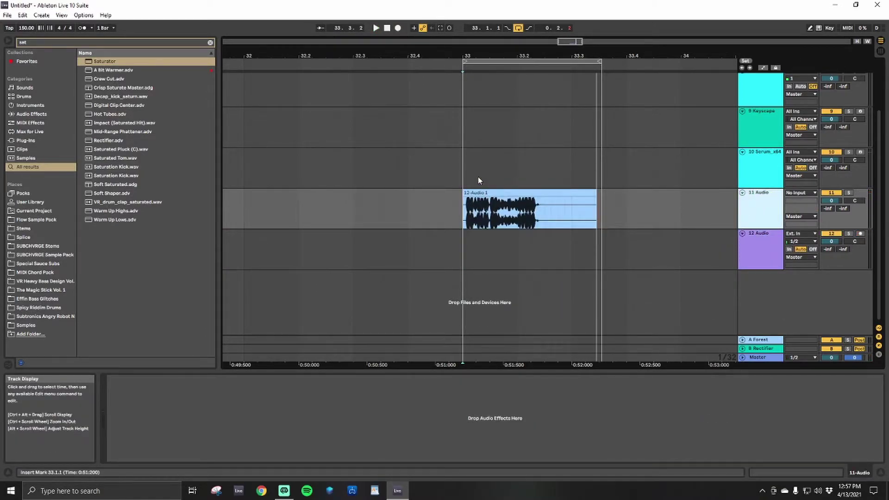
click(463, 173)
key(space)
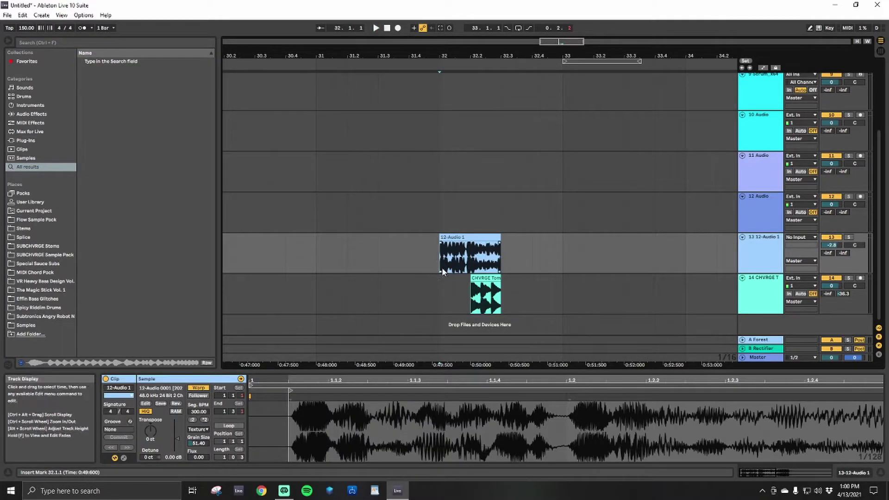
Step: Add a fade-in across the full length of the 12-Audio 1 clip at bar 32 and audition it
click(448, 256)
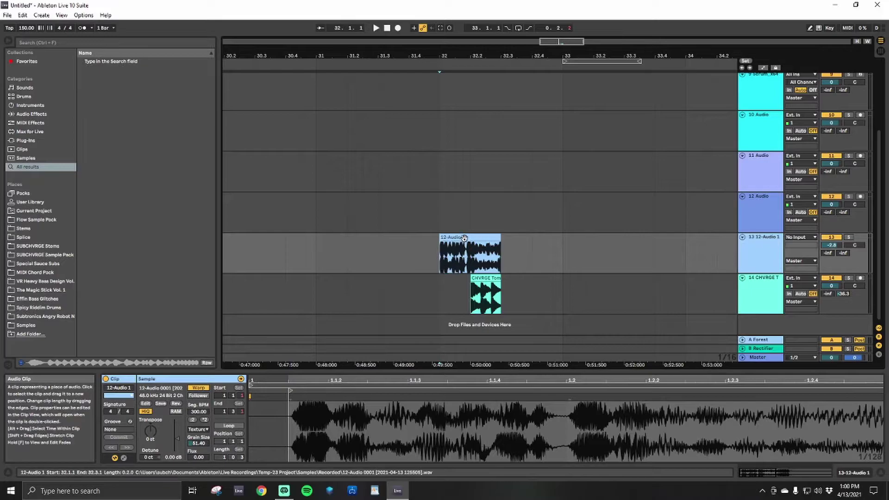
drag(441, 243, 500, 243)
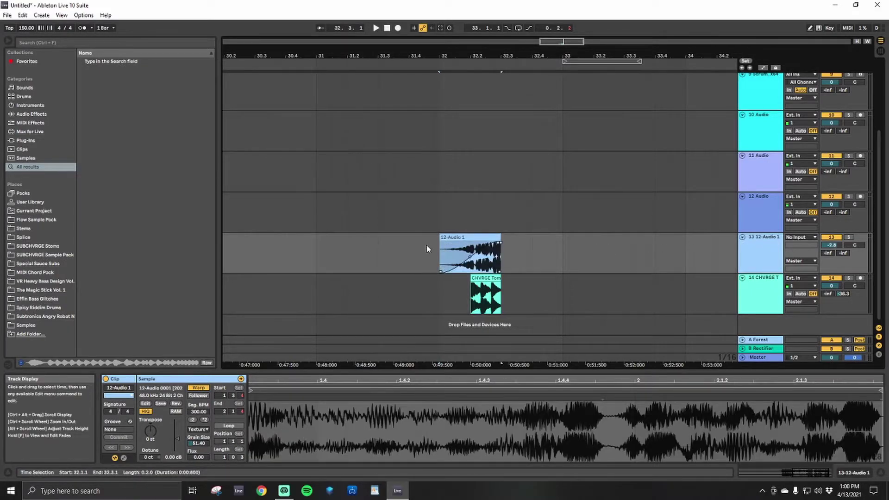
click(440, 213)
key(space)
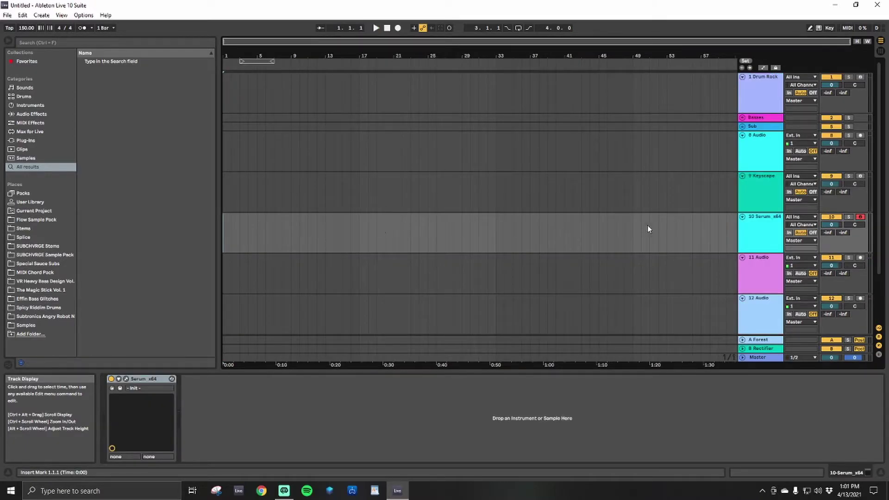
click(765, 238)
right_click(764, 237)
click(756, 235)
right_click(758, 230)
click(755, 230)
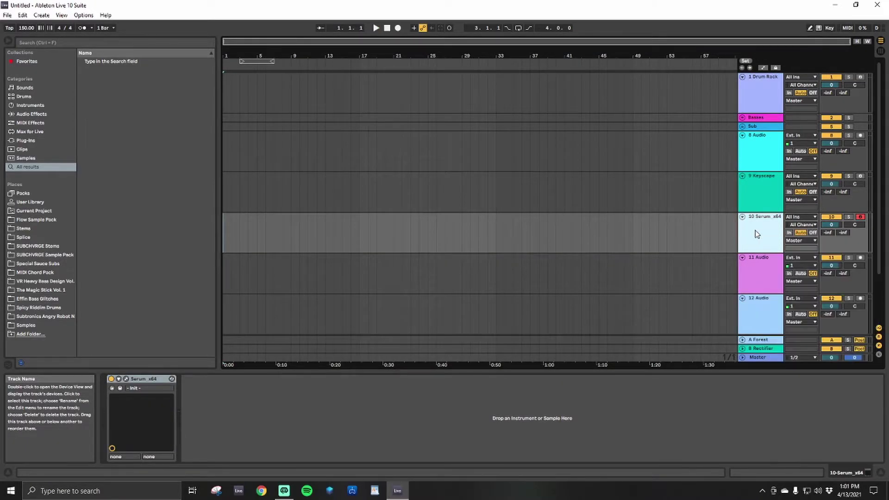
Step: Open Serum on track 10 and load the Analog wavetable MATRIXY C64 into oscillator A
click(126, 379)
drag(275, 43, 343, 48)
click(211, 109)
mouse_move(211, 122)
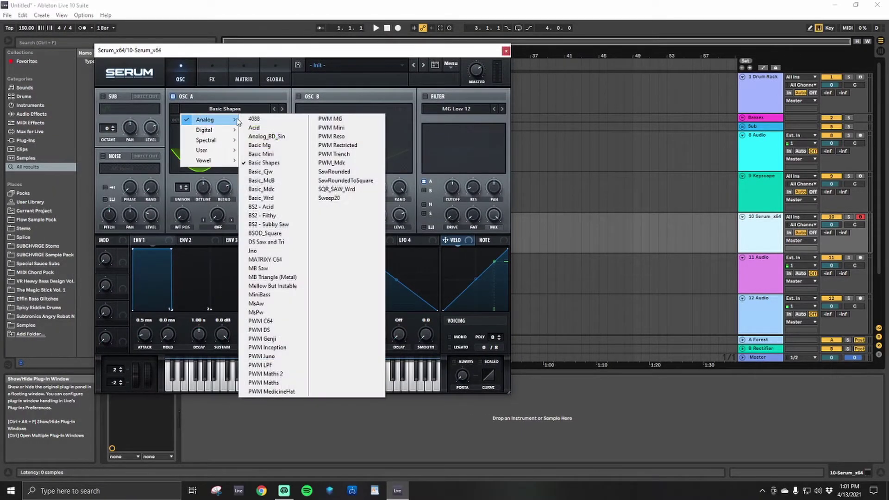
click(264, 260)
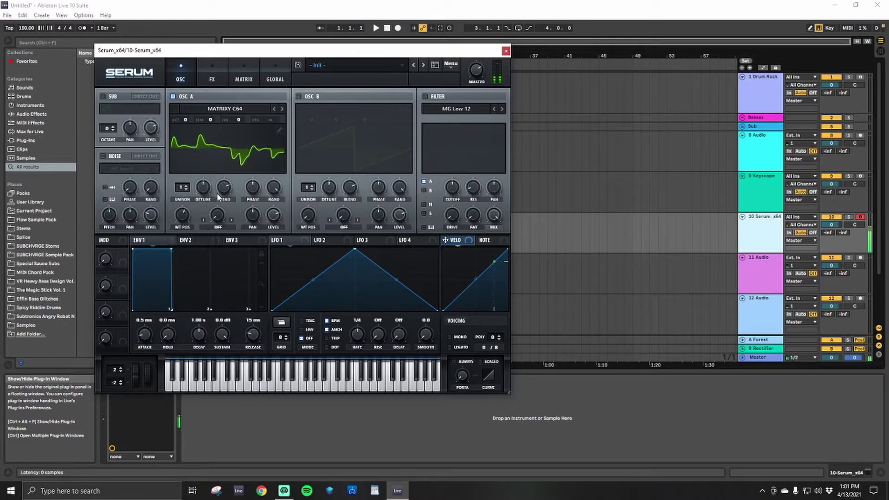
Step: In oscillator A's wavetable editor, raise harmonic bin 16 and the next highlighted bin above it, and close Serum
click(280, 131)
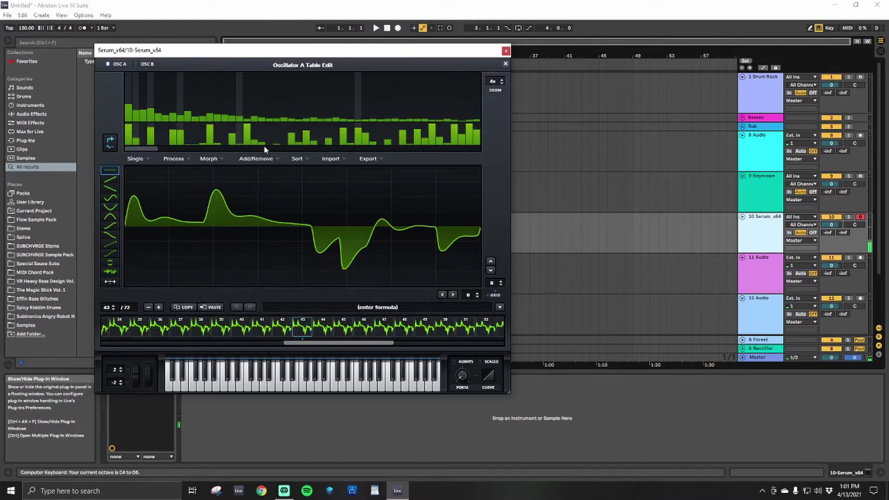
click(240, 104)
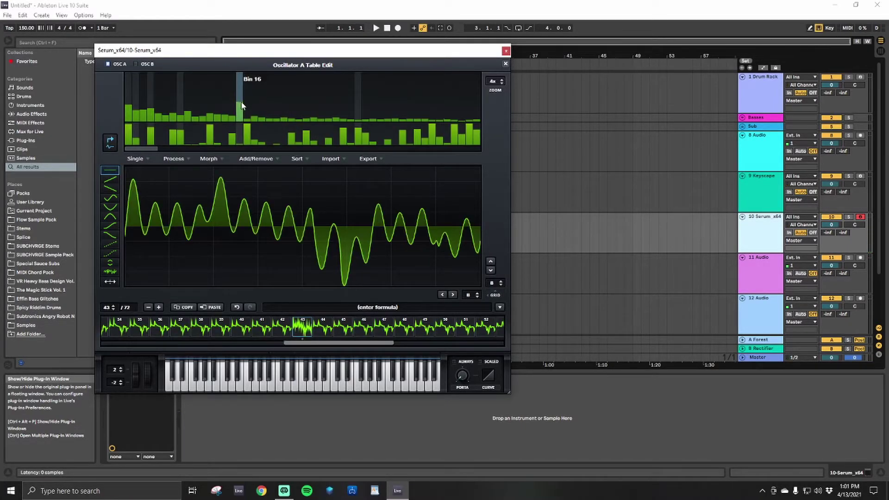
click(359, 102)
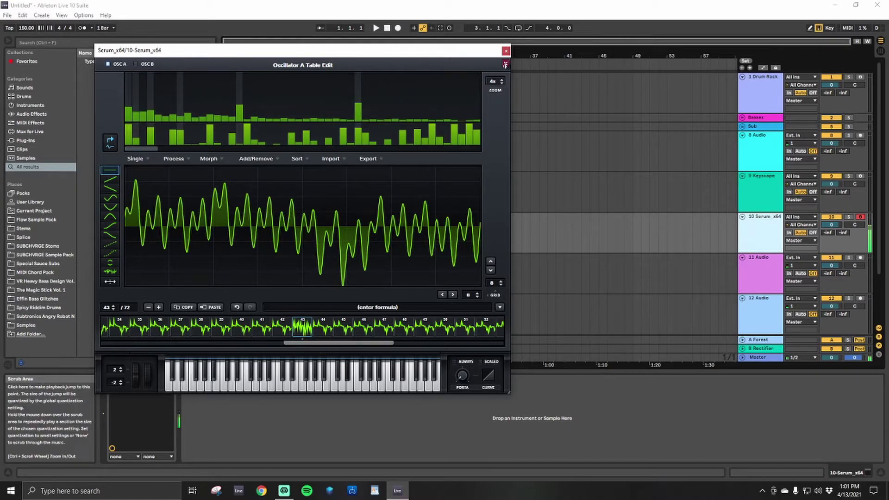
click(505, 64)
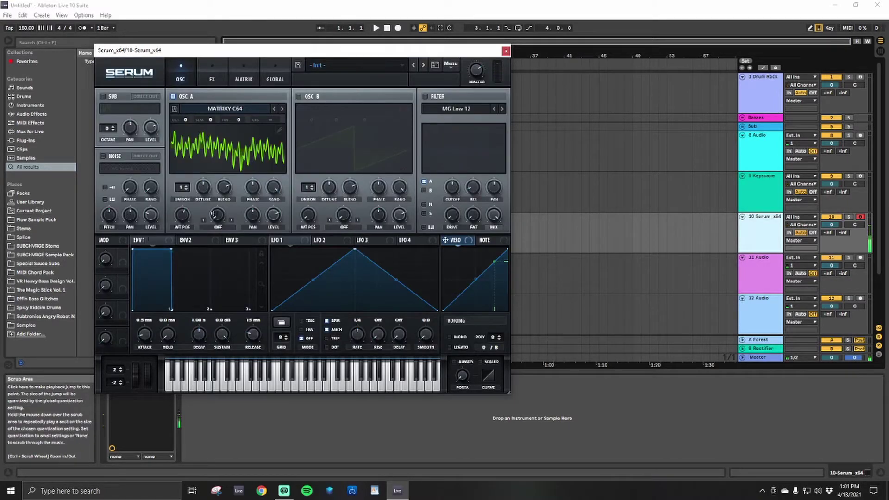
click(506, 50)
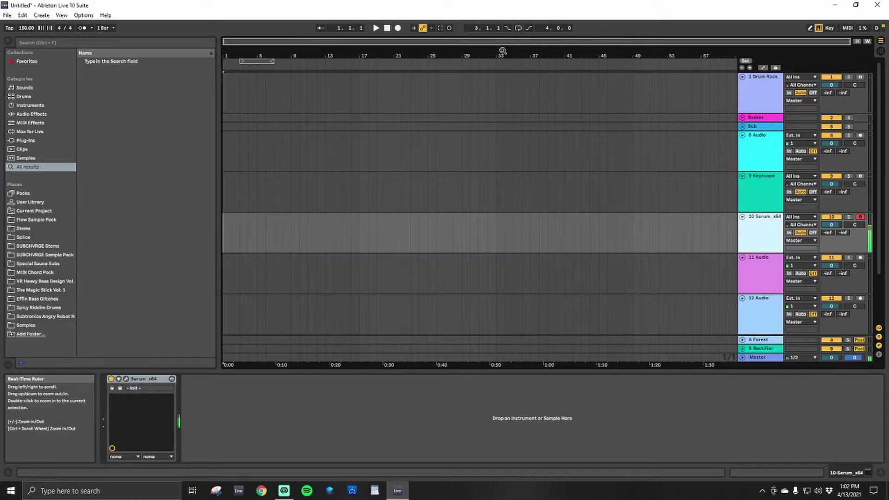
Step: Record a short MIDI phrase on the Serum track from bar 1 and move the clip to bar 17
click(398, 27)
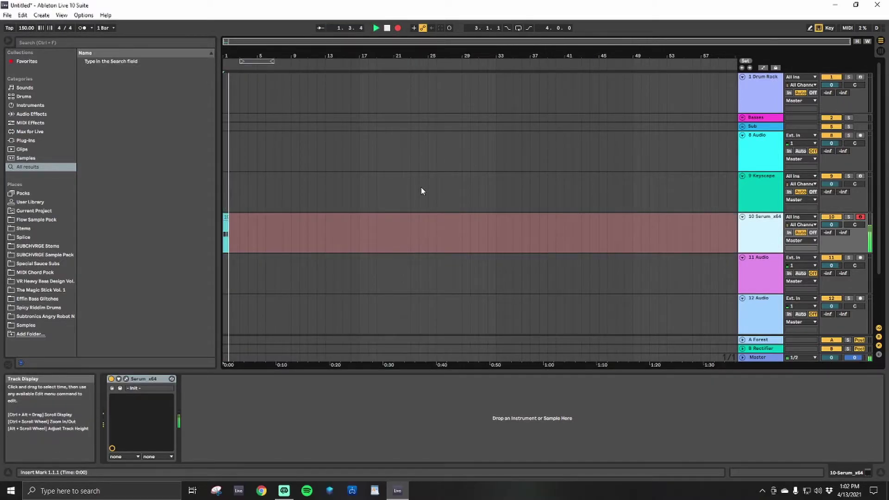
key(space)
drag(229, 222, 369, 224)
click(362, 190)
key(space)
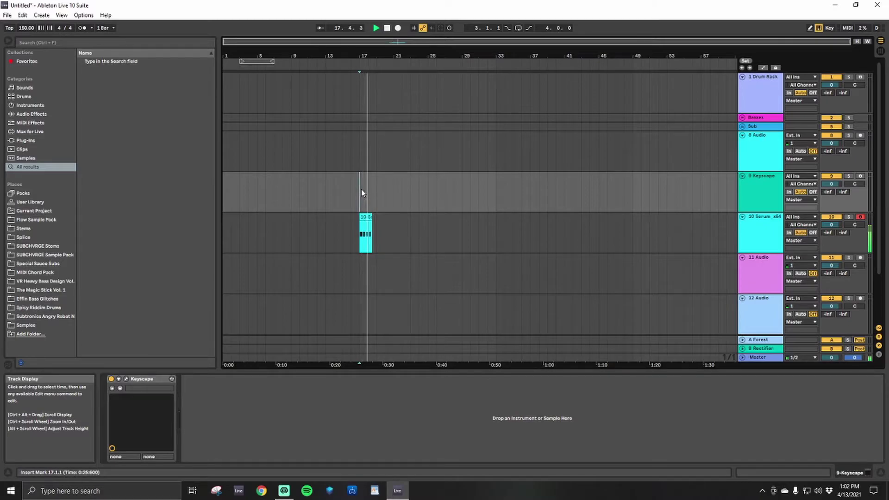
key(space)
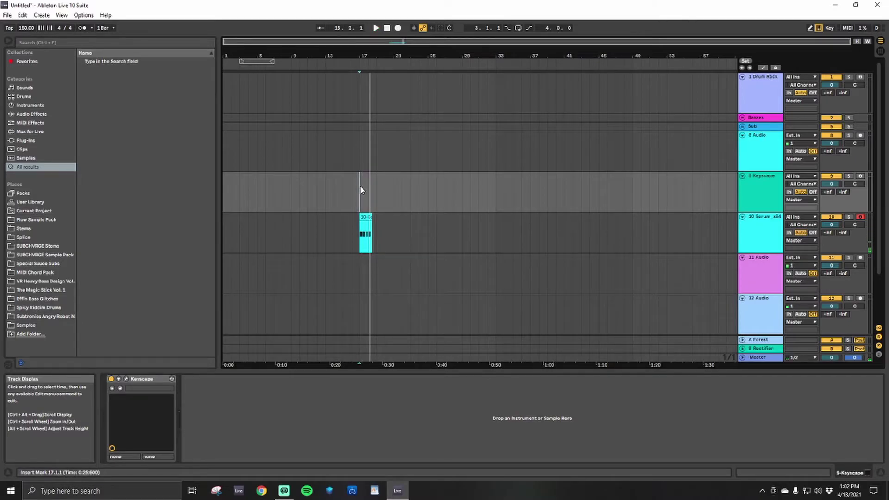
Step: Search the browser for "phatr" and add PHATRACK.adg to the Serum track
key(ctrl+f)
text(phatr)
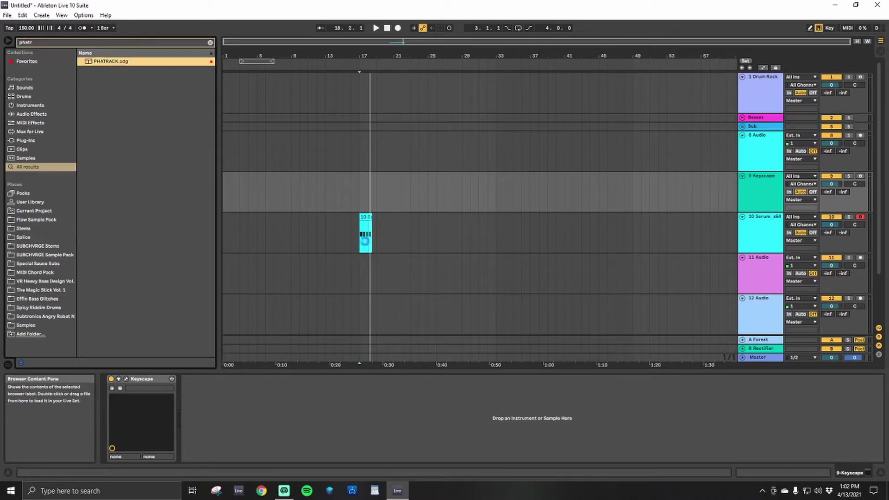
click(359, 237)
Step: Set PHATRACK's PHAT macro to 98 while the phrase plays, and collapse the rack
key(space)
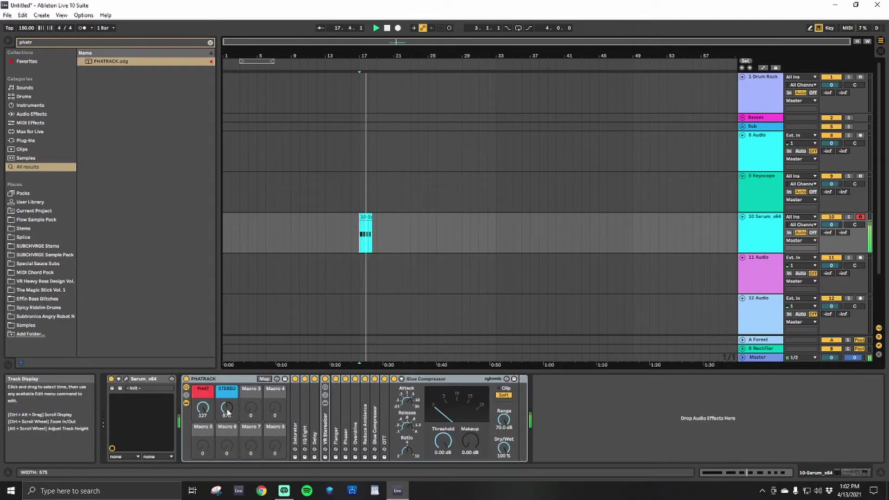
drag(203, 407, 203, 420)
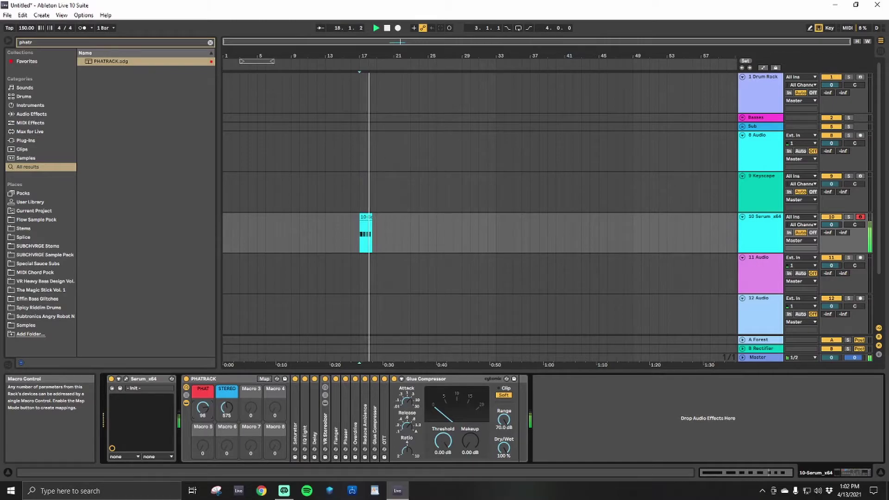
double_click(204, 378)
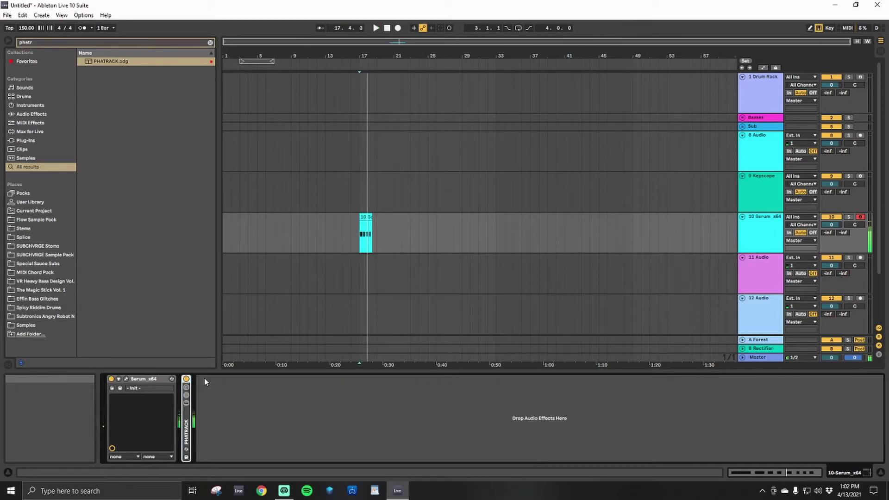
Step: Search the browser for "fre" and add Frequency Shifter to the Serum track
key(ctrl+f)
text(fre)
double_click(101, 64)
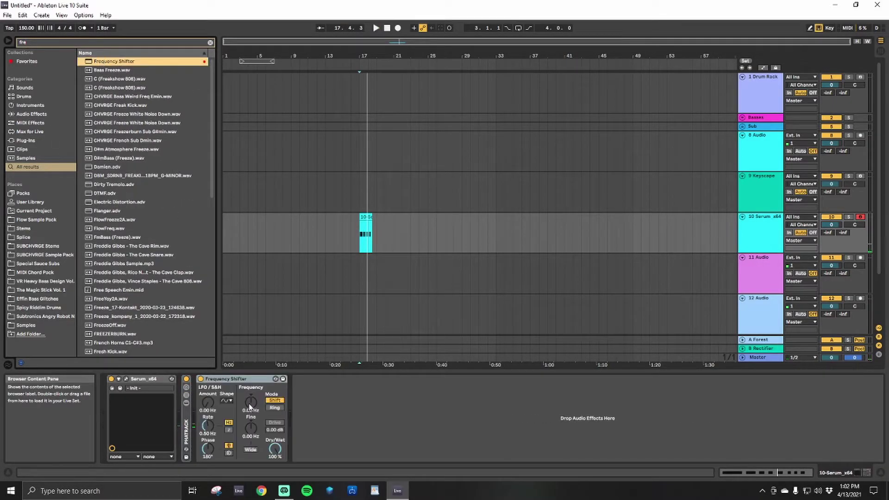
Step: Place Frequency Shifter before PHATRACK with fine at -280 Hz, LFO amount at 64.1 Hz and a synced rate of 1/48
key(space)
drag(253, 430, 253, 445)
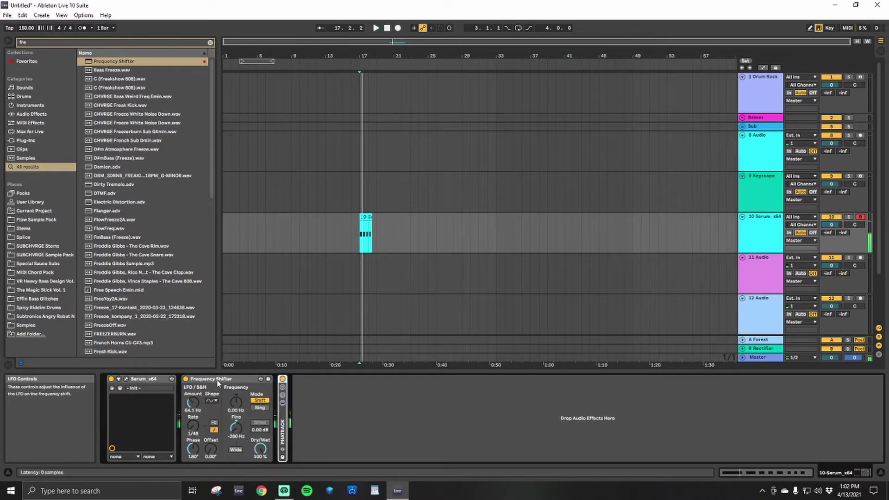
double_click(216, 380)
Step: Audition the Serum phrase through both effects and expand Frequency Shifter to review its settings
key(space)
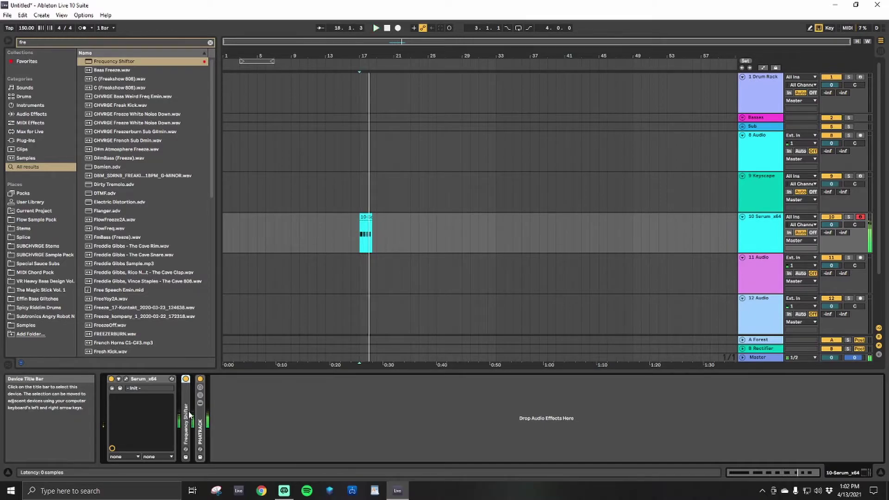
double_click(189, 414)
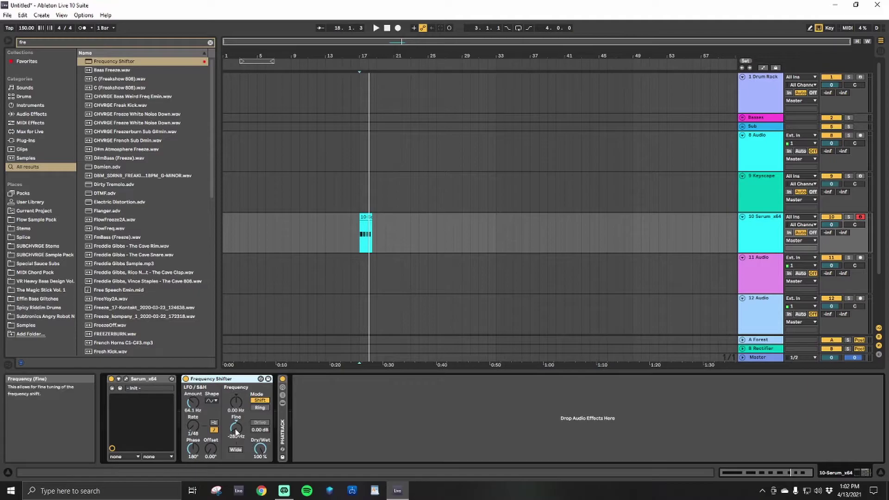
key(space)
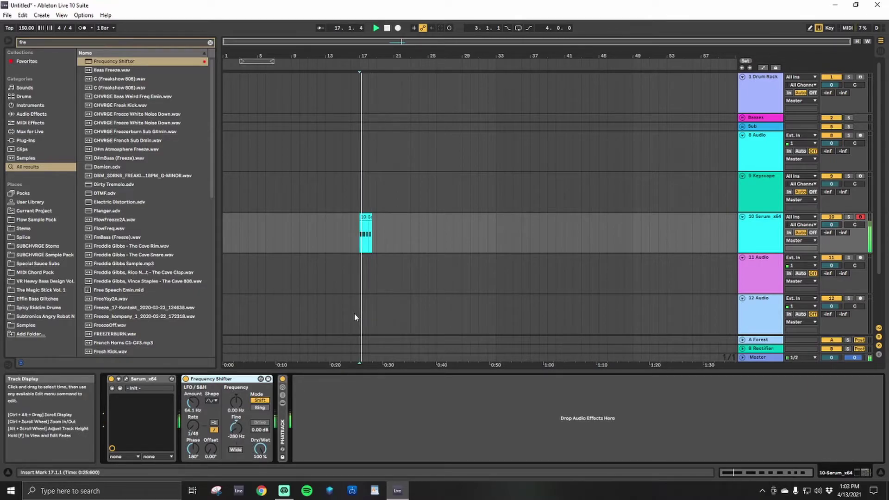
Step: Freeze and flatten the Serum track into an audio clip at bar 17
right_click(775, 237)
click(796, 290)
right_click(767, 240)
click(782, 302)
scroll(353, 234, up, 3)
scroll(353, 239, up, 3)
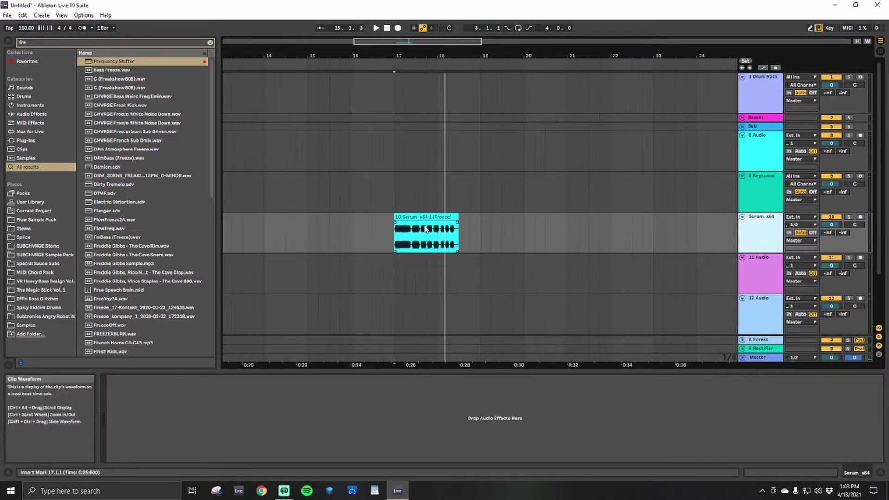
Step: Open the flattened Serum clip's sample settings and set its gain to 0.00 dB
click(425, 217)
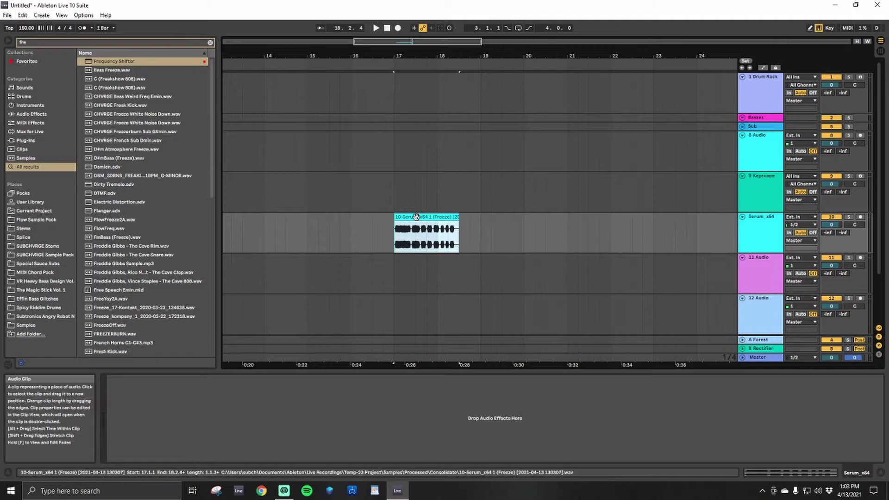
double_click(424, 218)
double_click(169, 459)
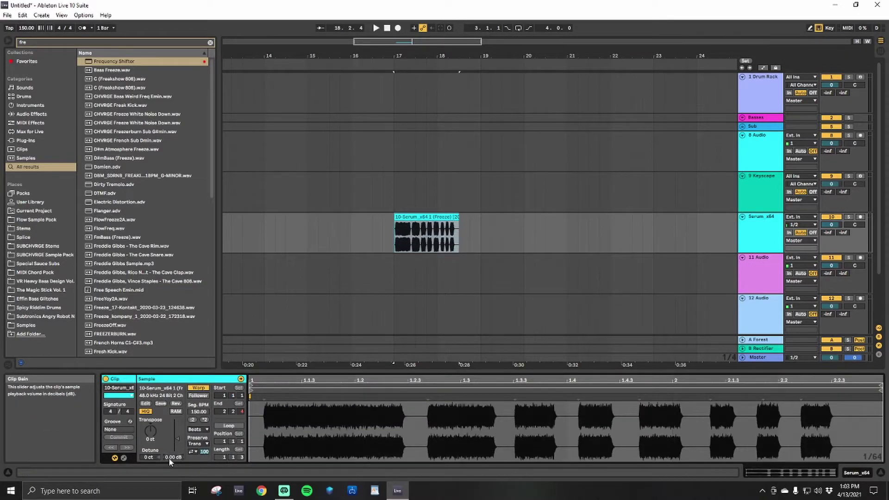
Step: Audition the flattened clip and add the Portal plug-in to the Serum_x64 track
key(space)
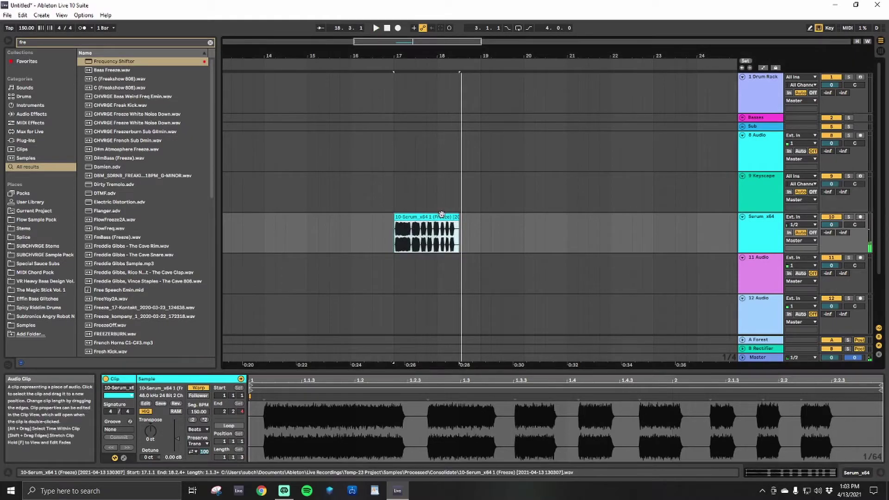
key(ctrl+f)
text(porta)
scroll(101, 180, down, 1)
click(101, 176)
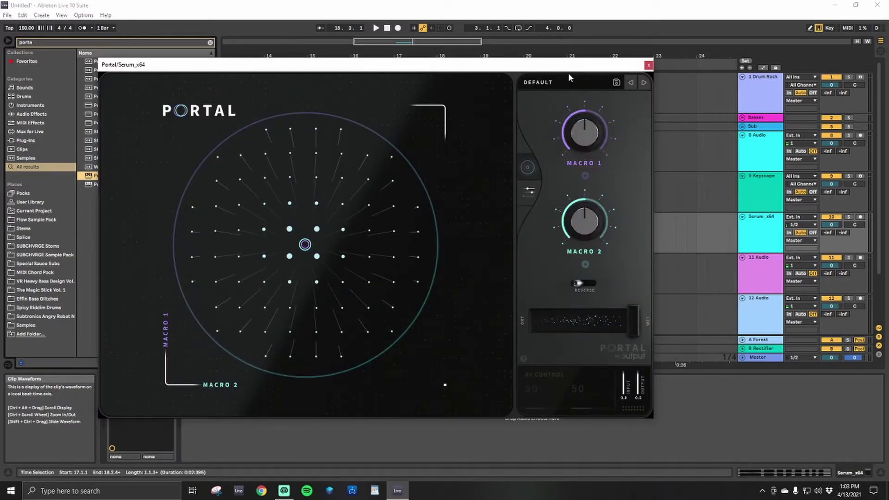
Step: Load Portal's Pitchy Perc preset from the Drums category and audition the clip through it
click(568, 80)
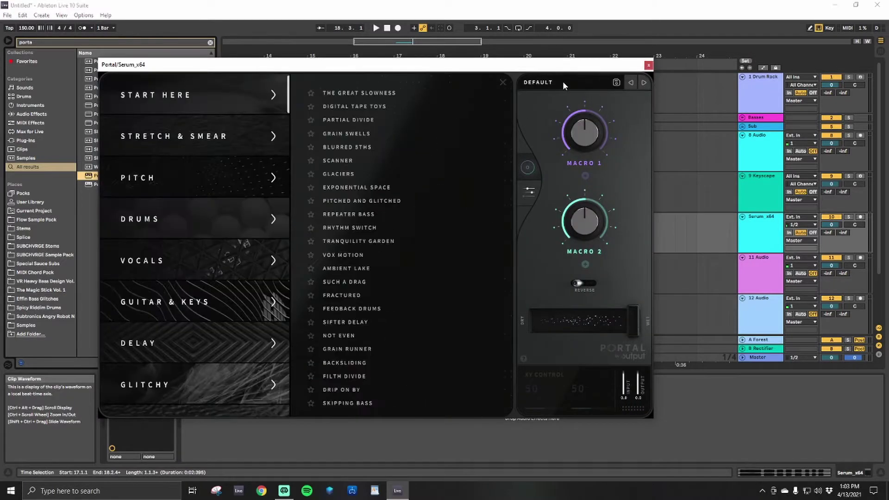
click(180, 218)
click(396, 221)
key(space)
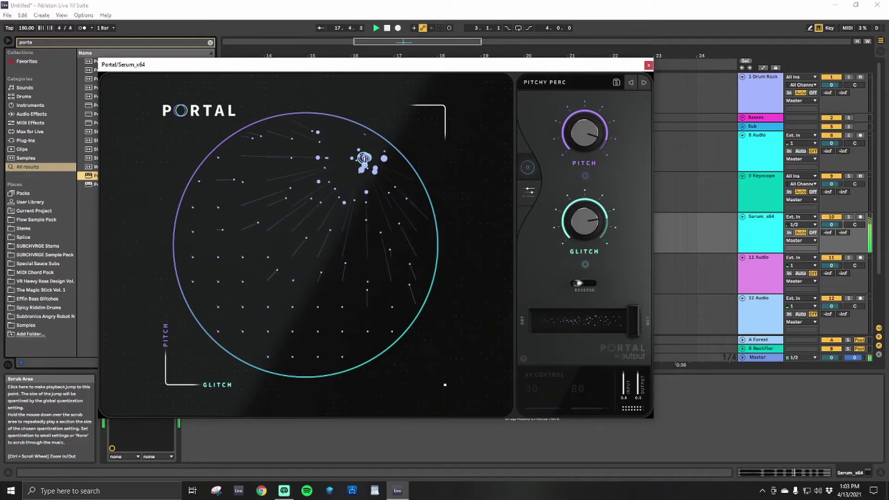
Step: Reduce Portal's Glitch macro, set its Pitch macro to 20 percent, and close the plug-in window
drag(364, 158, 294, 262)
drag(598, 227, 587, 242)
drag(589, 138, 589, 159)
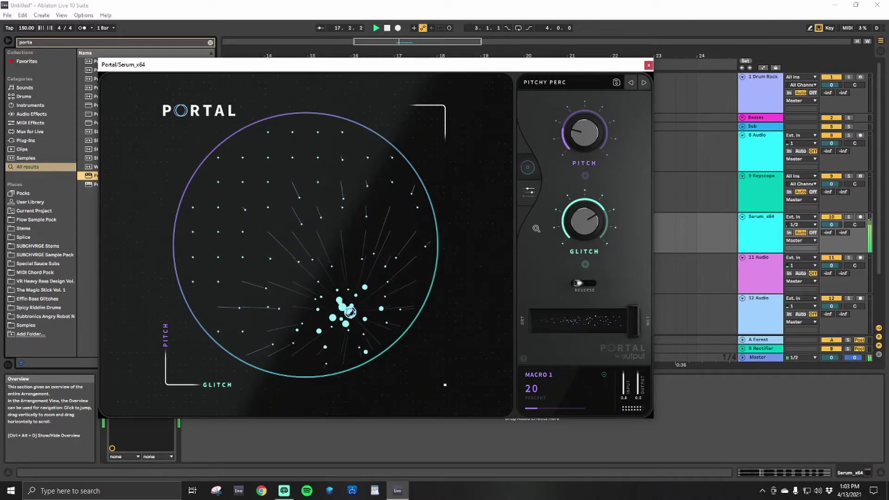
click(649, 65)
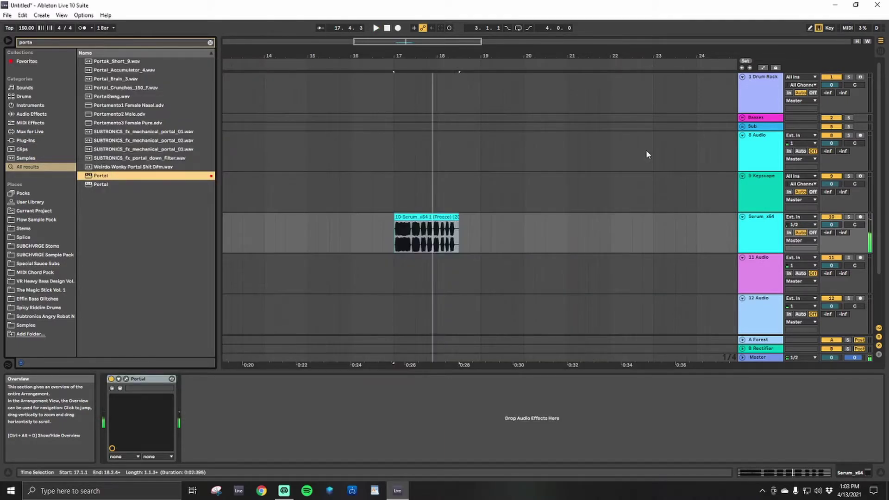
Step: Freeze and flatten the Serum_x64 track with the Portal processing
right_click(747, 237)
click(763, 292)
right_click(660, 241)
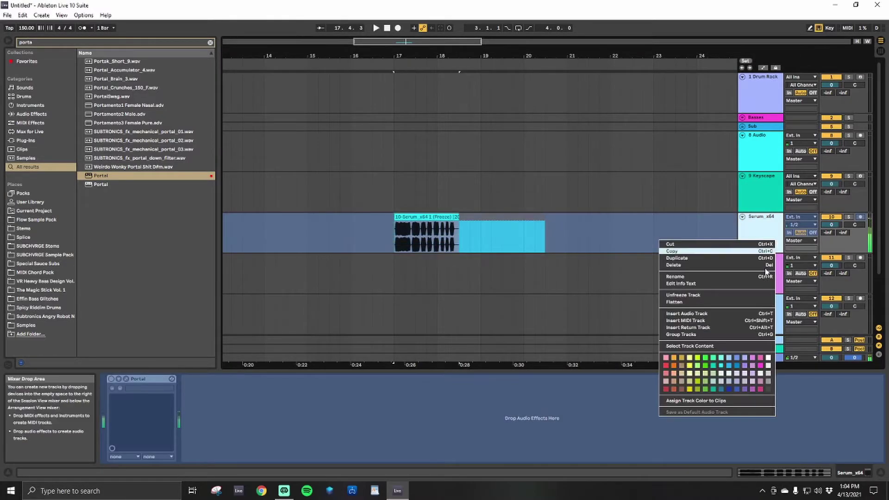
click(689, 301)
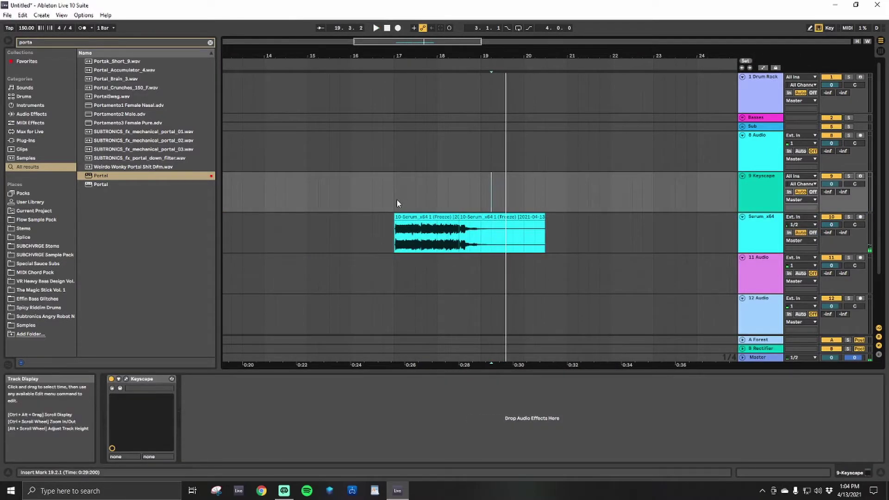
Step: Audition the flattened audio, delete its tail from 18.4.1 onward, and consolidate the rest into one clip
click(397, 199)
key(space)
drag(459, 218, 472, 245)
key(Delete)
key(space)
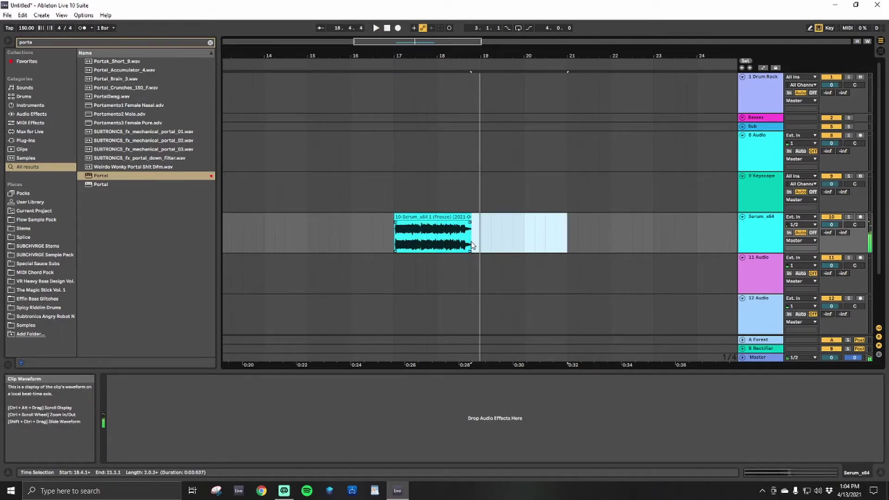
click(429, 216)
key(ctrl+j)
Step: Set the consolidated clip's gain to 0.00 dB and consolidate it again
double_click(429, 218)
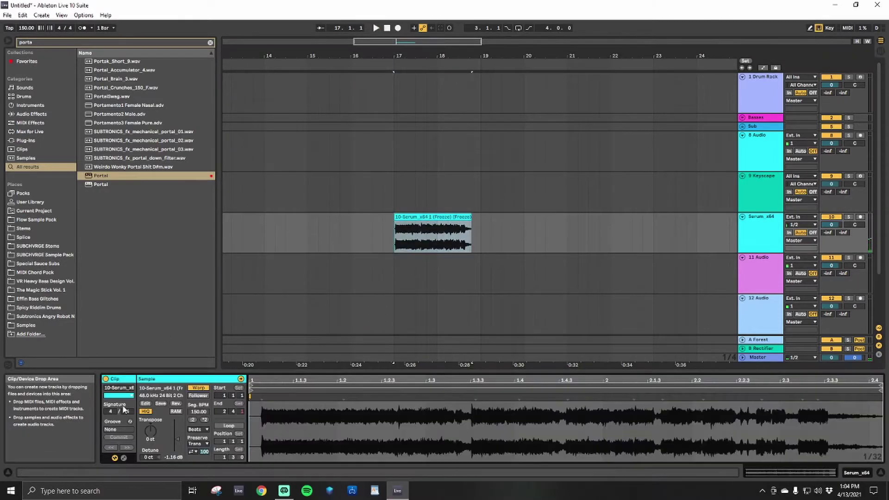
double_click(178, 439)
click(417, 218)
key(ctrl+j)
Step: Cut the clip into six slices by deleting short sections between them, and remove everything after 18.3.1
key(z)
drag(413, 246, 429, 249)
key(plus)
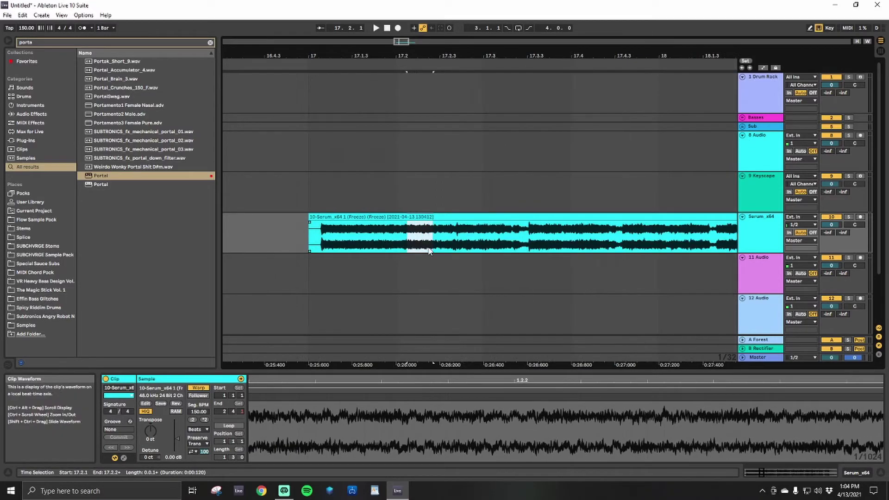
key(ctrl+e)
key(minus)
drag(503, 244, 592, 239)
key(Delete)
click(554, 238)
key(Delete)
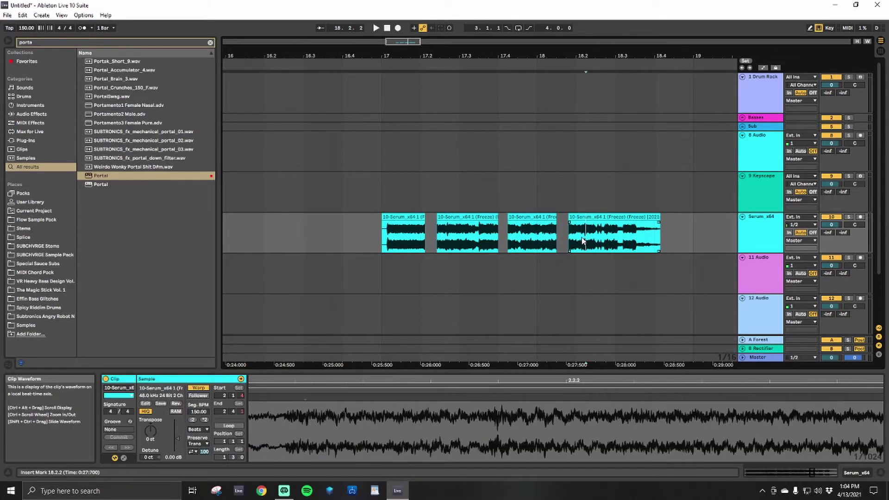
key(Delete)
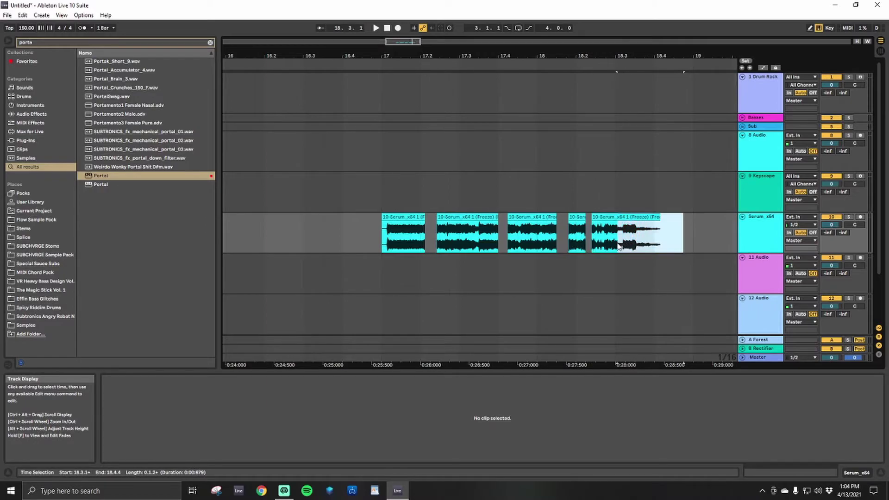
key(Delete)
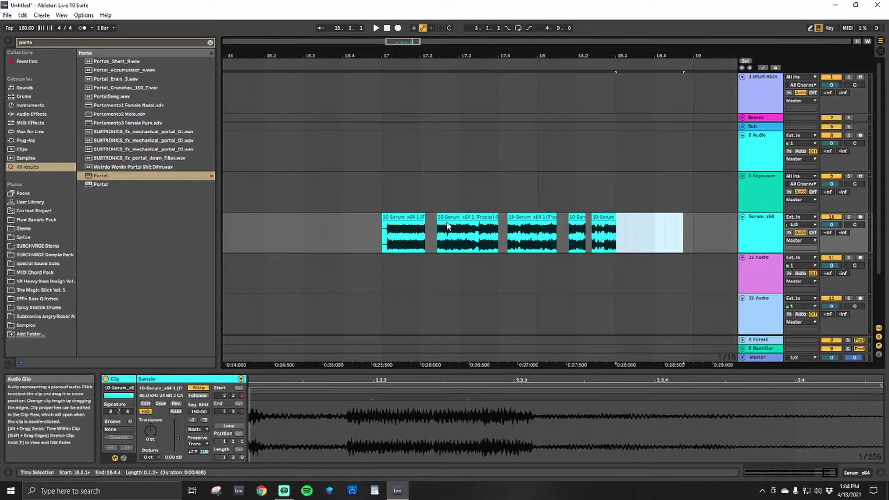
click(462, 239)
key(ctrl+e)
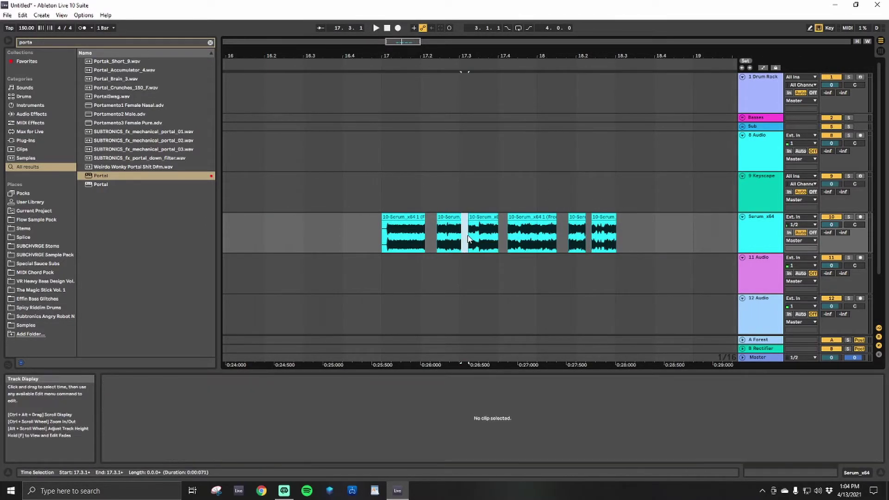
Step: Rearrange the six slices end to end in a new order starting at 16.4.1 and consolidate them into one clip
drag(481, 219, 371, 219)
drag(448, 217, 481, 224)
click(532, 225)
drag(577, 231, 350, 232)
drag(604, 232, 504, 232)
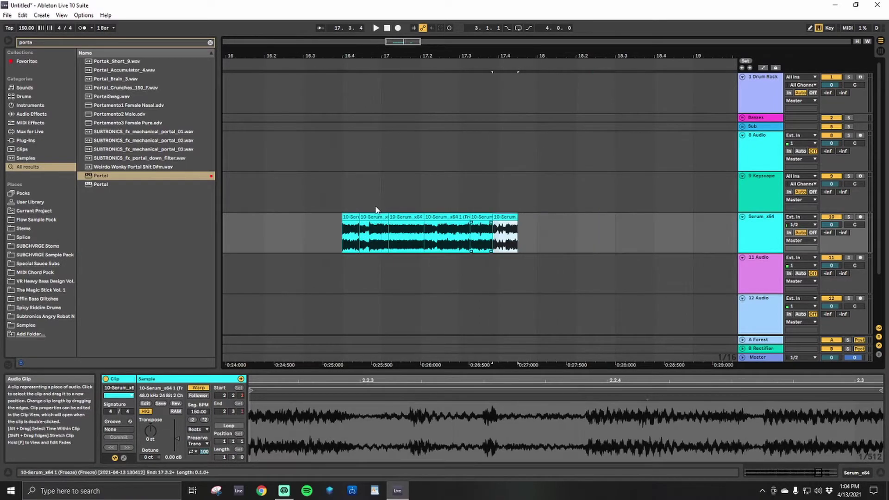
drag(342, 234, 525, 238)
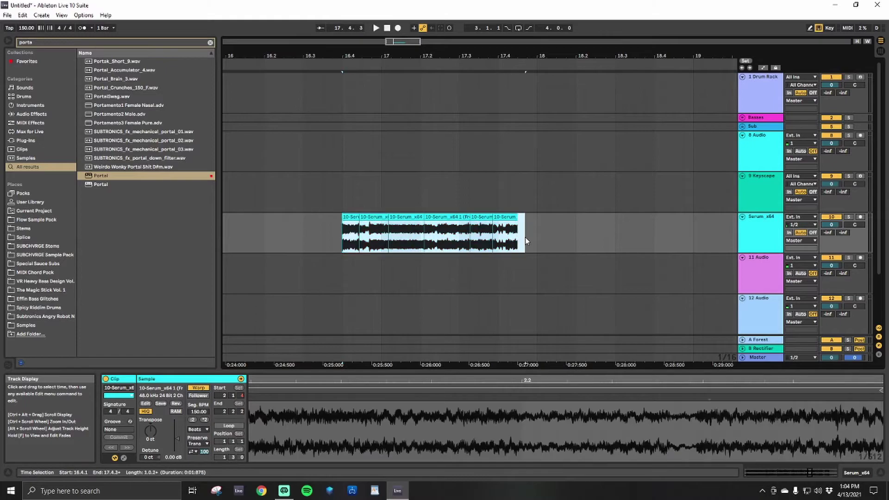
key(ctrl+j)
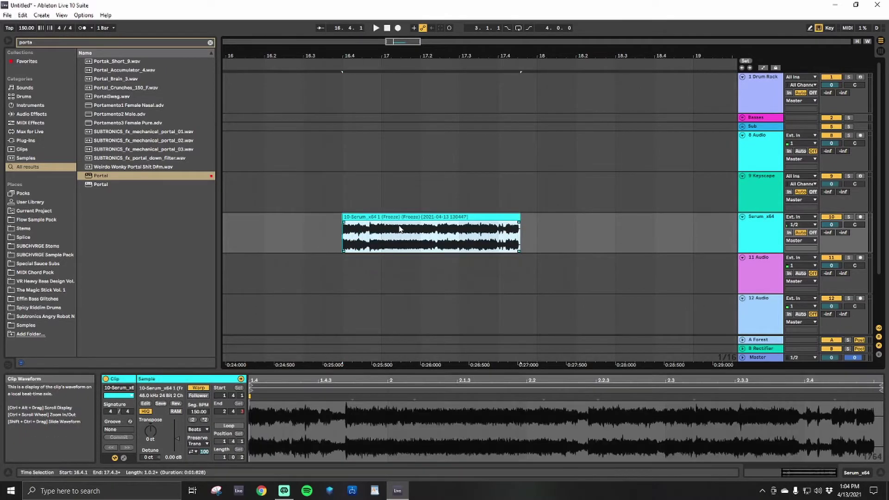
Step: Move the consolidated clip to start at 16.4.2 and audition it
drag(395, 219, 404, 219)
drag(349, 197, 305, 230)
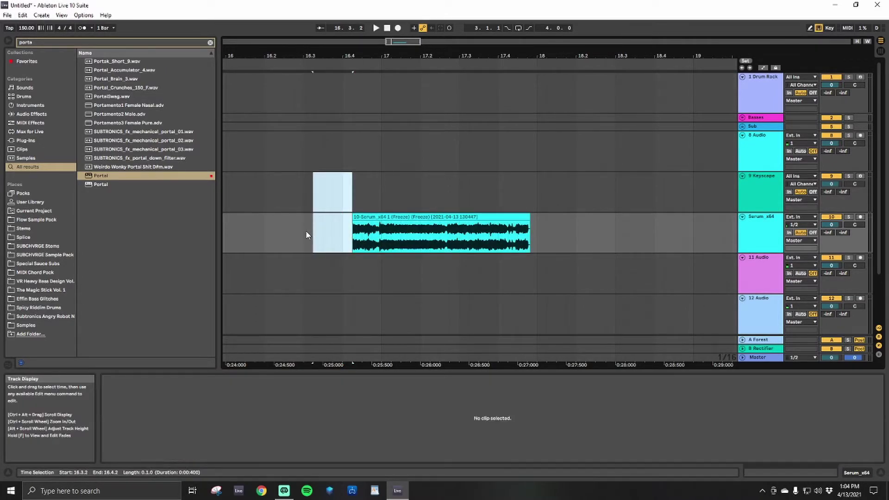
click(352, 203)
key(space)
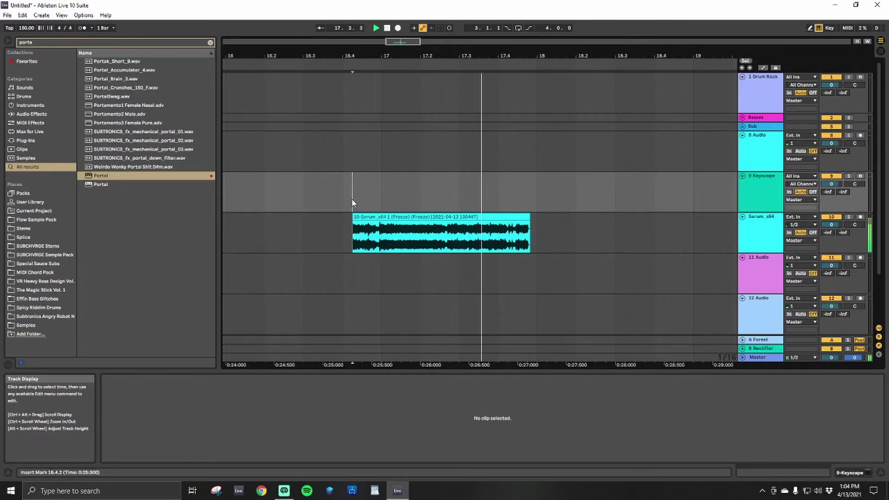
key(space)
Step: Load the SVDDEN DEATH D#min MComb preset on the Serum_x64 track and audition the clip through it
click(390, 216)
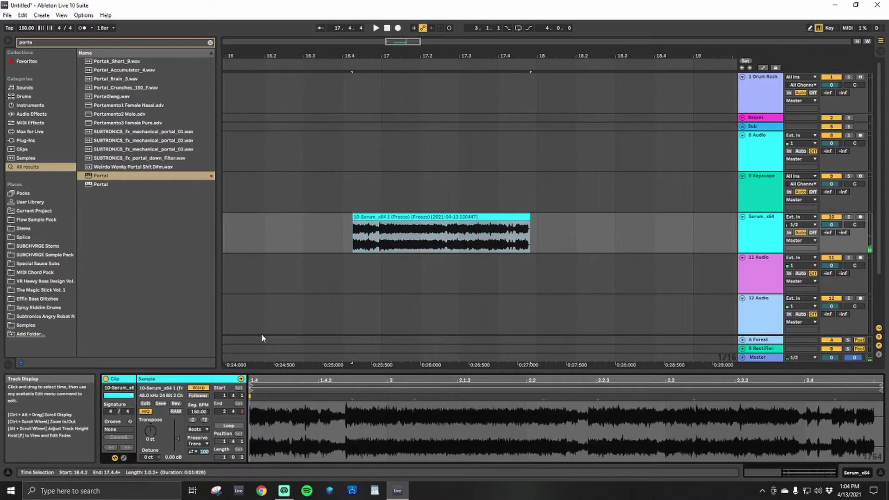
key(ctrl+f)
text(sv)
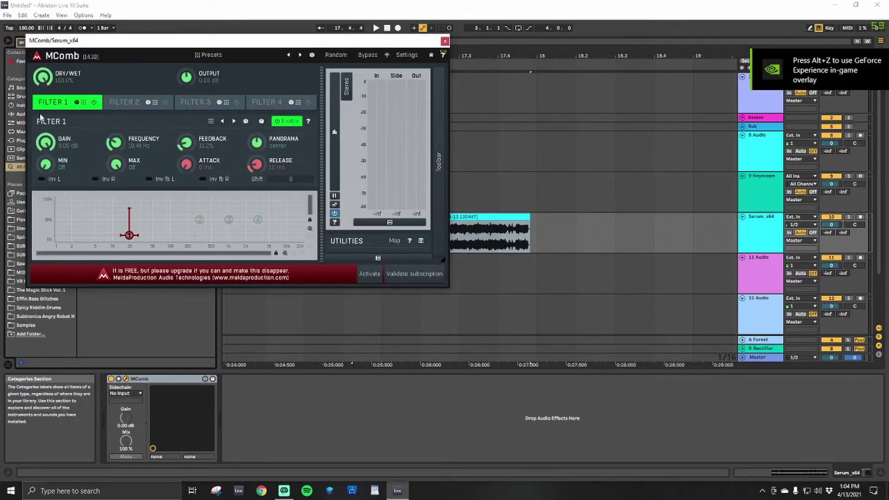
key(space)
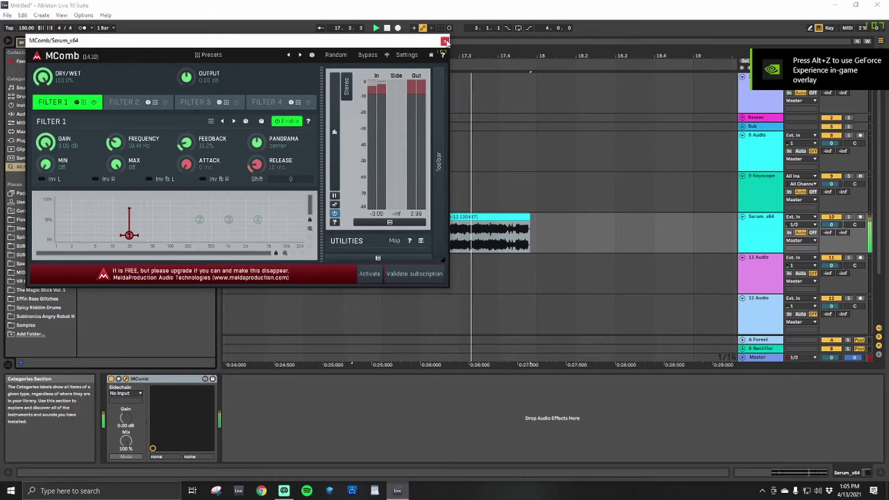
click(445, 41)
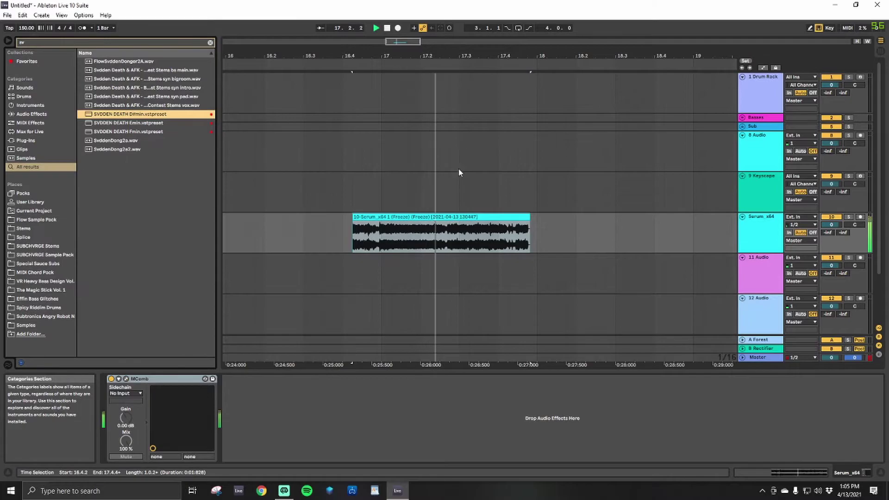
key(space)
Step: Delete the clip section from 17.1.2 to 17.2.1, close the gap with the remaining part, and audition the phrase
drag(399, 238, 425, 247)
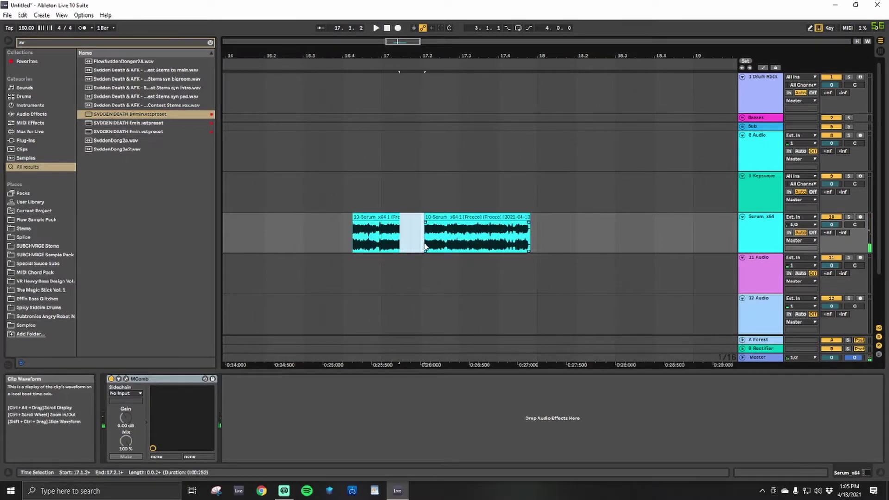
drag(438, 217, 412, 217)
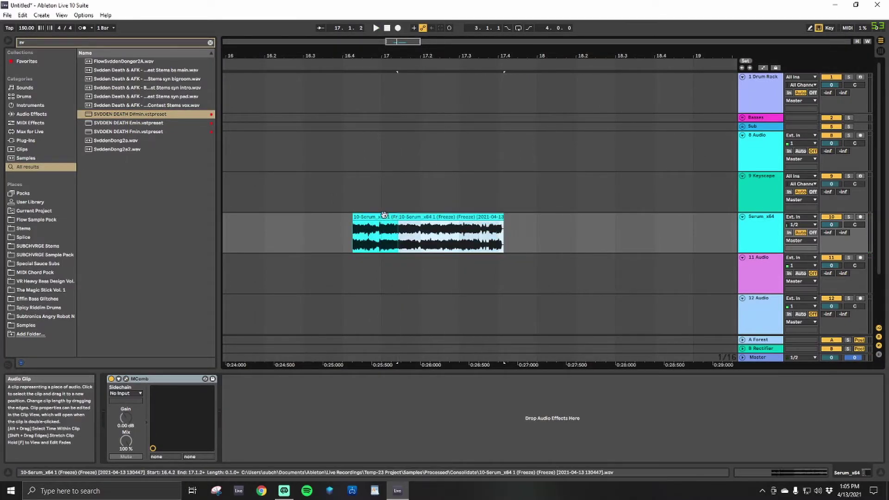
click(351, 199)
key(space)
click(349, 199)
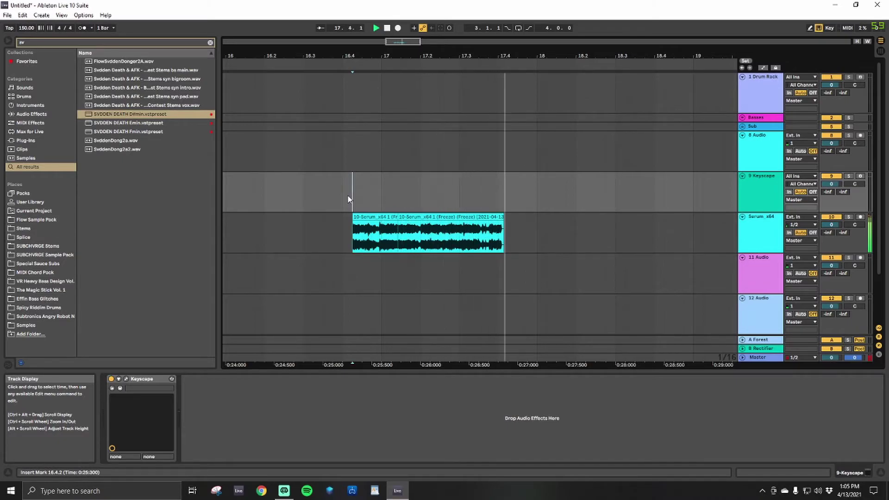
key(space)
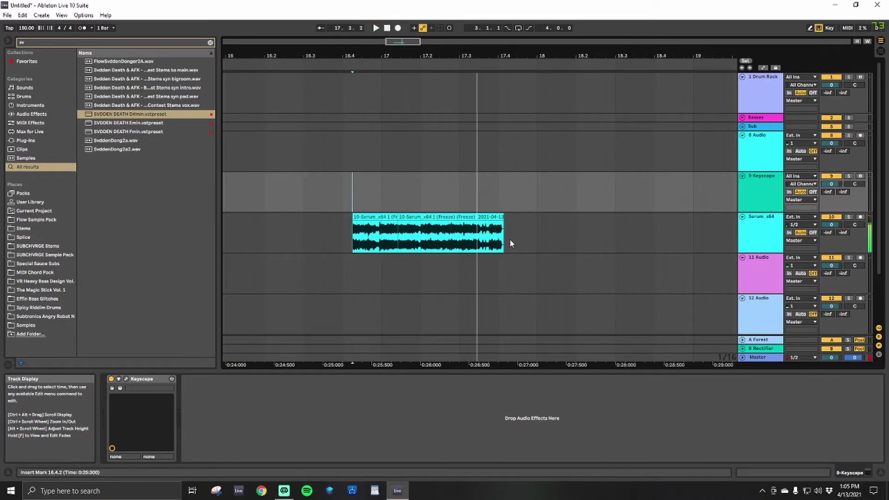
Step: Reverse the final section of the phrase from 17.3.3 to its end and audition it
click(482, 243)
key(space)
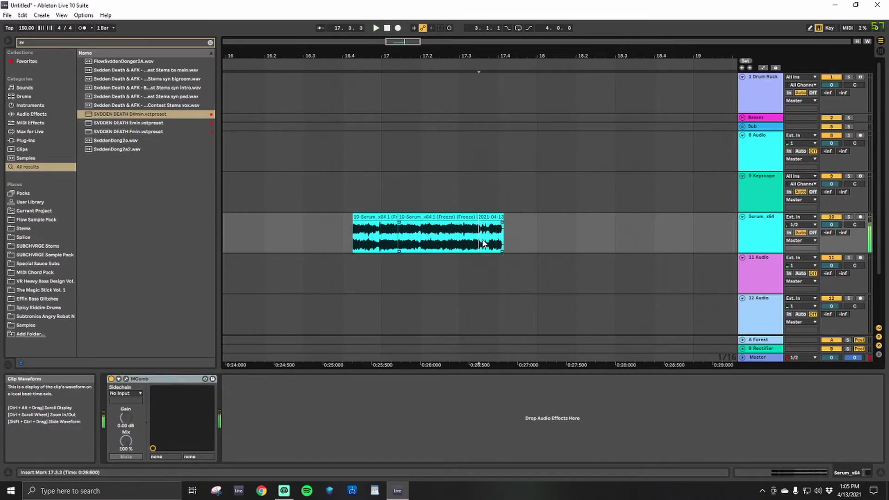
drag(503, 239, 482, 223)
key(r)
key(space)
key(space)
key(space)
key(space)
key(space)
key(space)
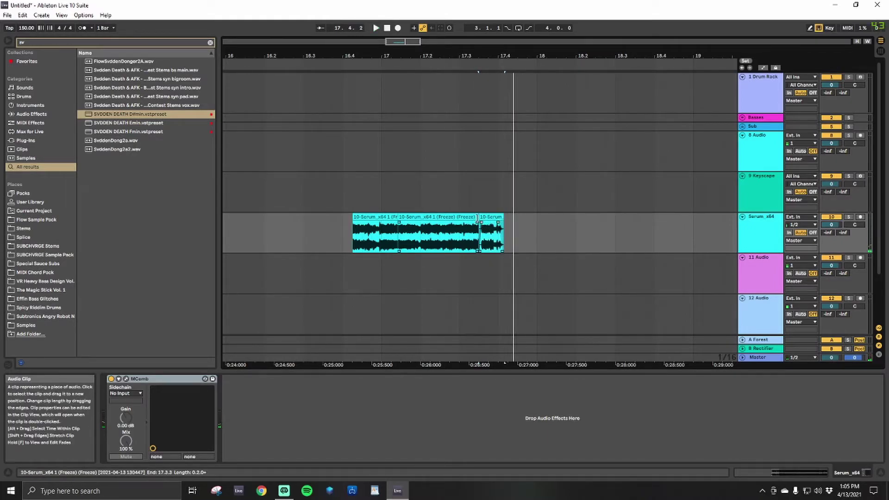
Step: Tighten the join between the reversed end slice and the clip before it, and audition the ending
click(479, 221)
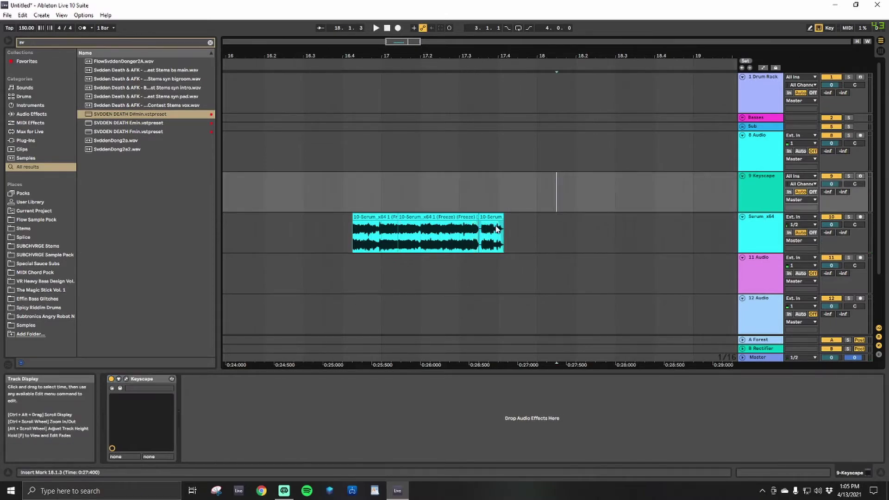
mouse_move(481, 220)
mouse_down()
mouse_move(324, 220)
mouse_move(487, 229)
mouse_up()
key(space)
click(442, 207)
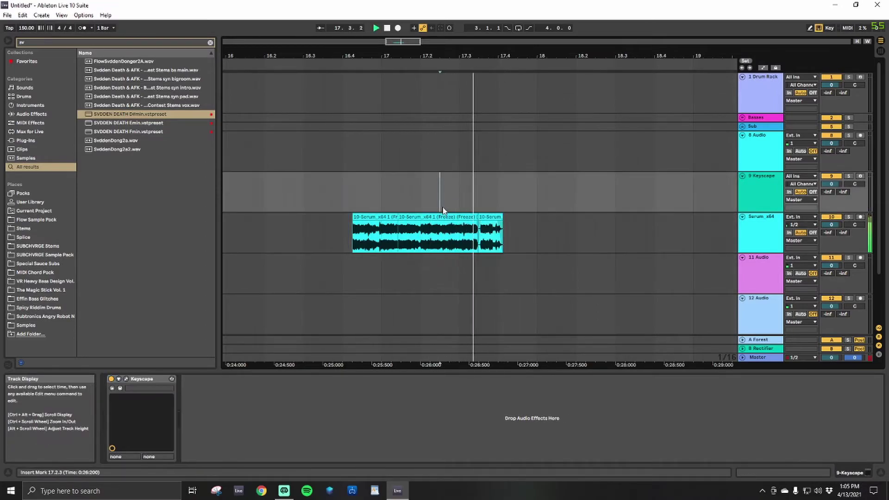
Step: Freeze and flatten the Serum_x64 track with the MComb processing
click(767, 234)
right_click(764, 227)
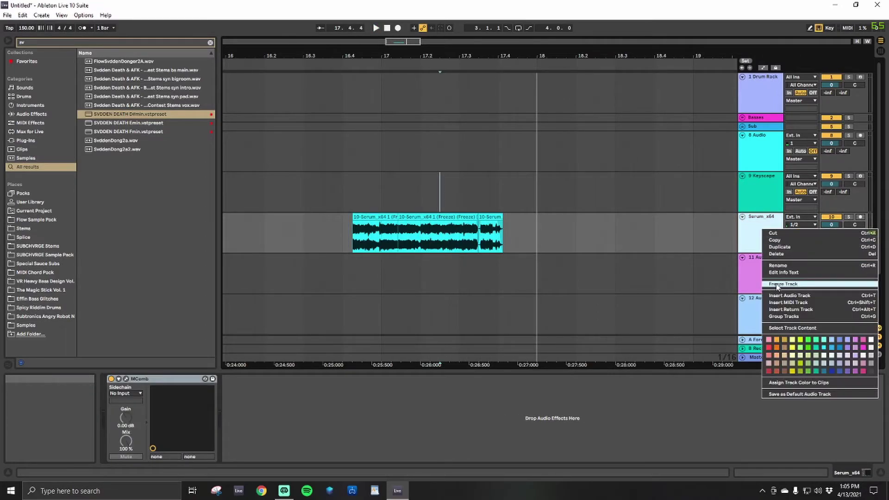
click(787, 287)
right_click(762, 223)
click(785, 292)
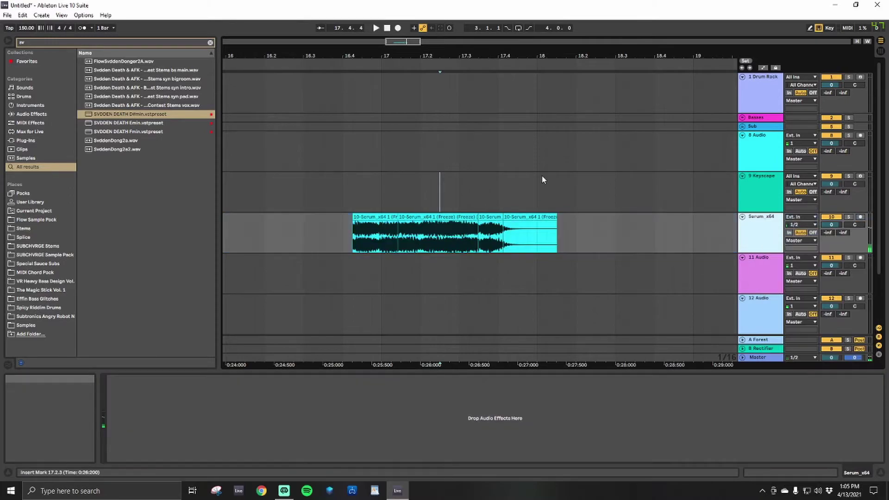
Step: Trim the flattened audio's tail to about 17.4.2, add a short fade-in, and consolidate the pieces into one clip
click(540, 176)
drag(635, 233, 512, 223)
drag(355, 223, 356, 222)
click(368, 217)
key(ctrl+j)
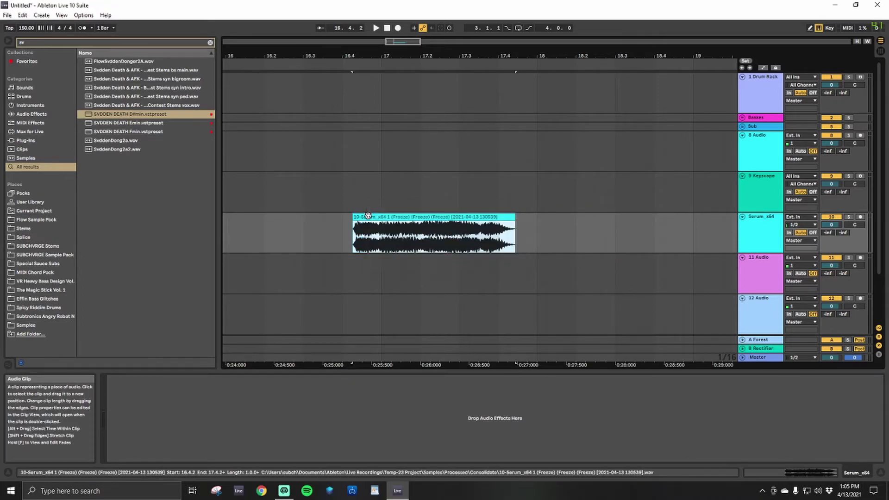
Step: Reset the consolidated Serum clip's gain to 0.00 dB, audition it, and consolidate it again
double_click(368, 217)
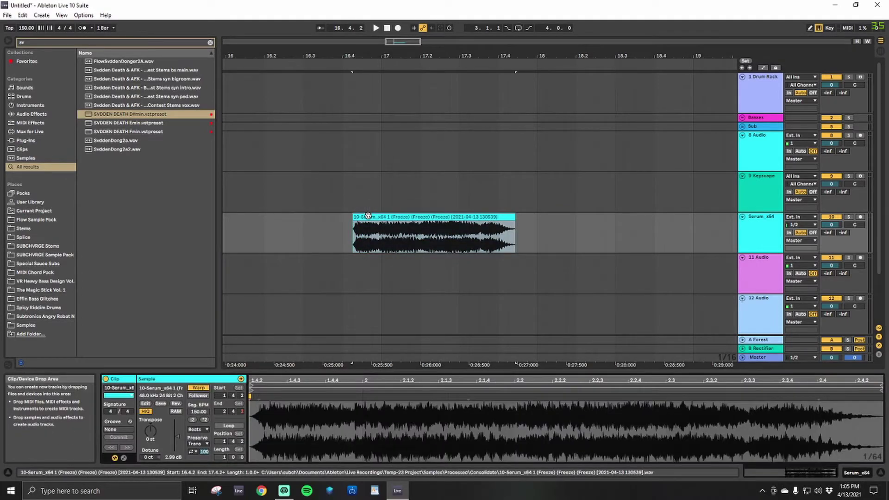
double_click(173, 458)
key(space)
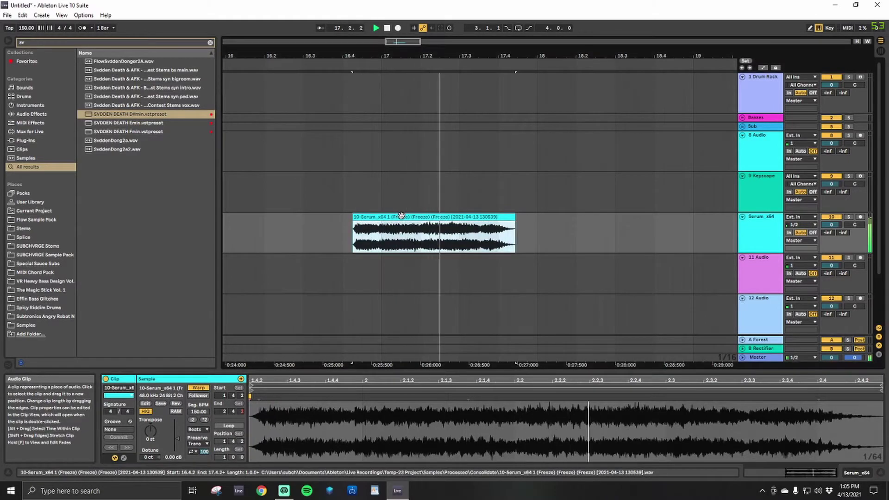
key(ctrl+j)
key(Return)
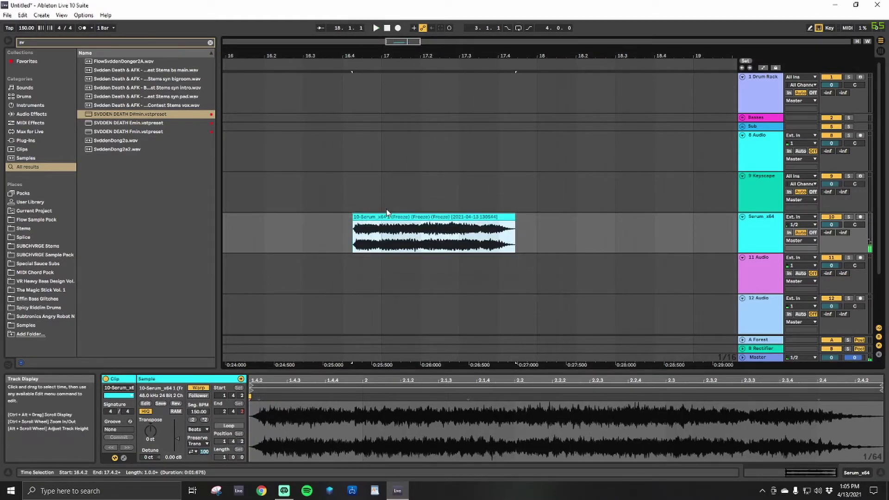
Step: Add the OTT preset to the Serum_x64 track and set its output to 9.75 dB and time to 1000%, auditioning the result
key(ctrl+f)
text(ott)
drag(100, 131, 379, 243)
key(space)
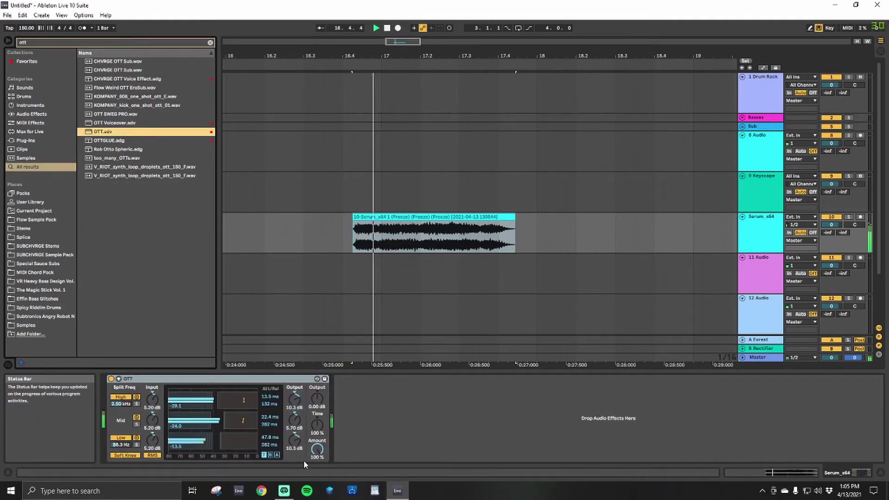
key(space)
key(space)
drag(318, 399, 317, 379)
key(space)
key(space)
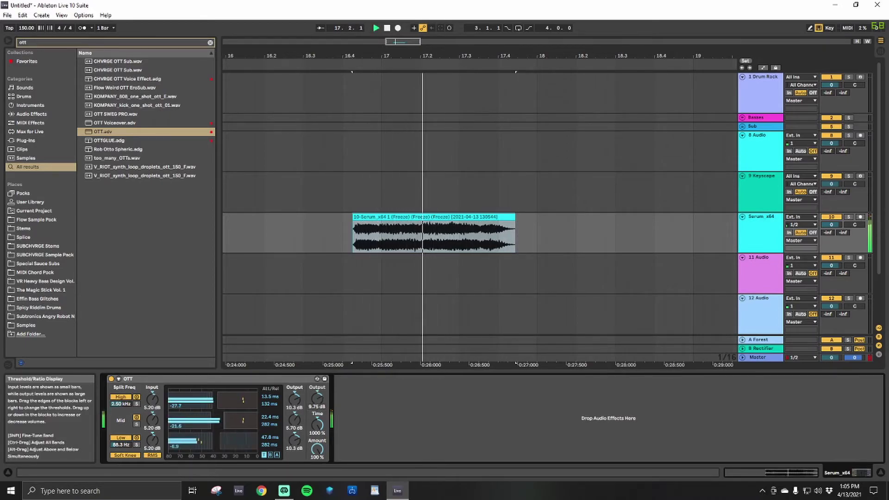
Step: Audition the OTT compression repeatedly and reduce its amount to 73%
key(space)
key(space)
key(space)
key(space)
key(space)
key(space)
key(space)
key(space)
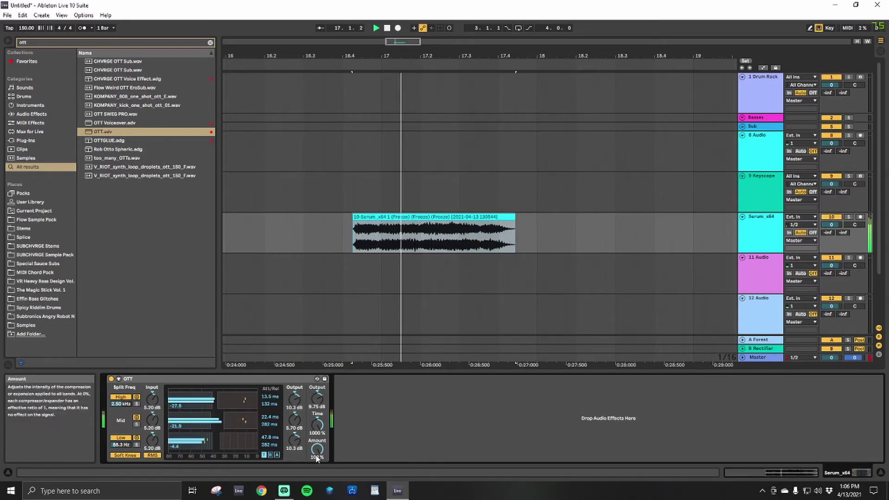
drag(316, 456, 317, 453)
key(space)
key(space)
Step: Add an Auto Filter after OTT, sweep its cutoff up to 19.9 kHz during playback, and change the filter type to band-pass
key(ctrl+f)
text(aut)
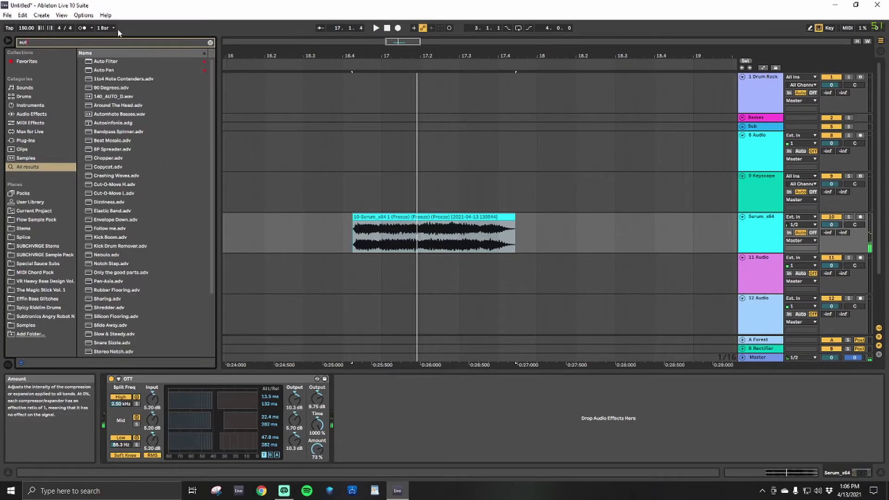
key(Return)
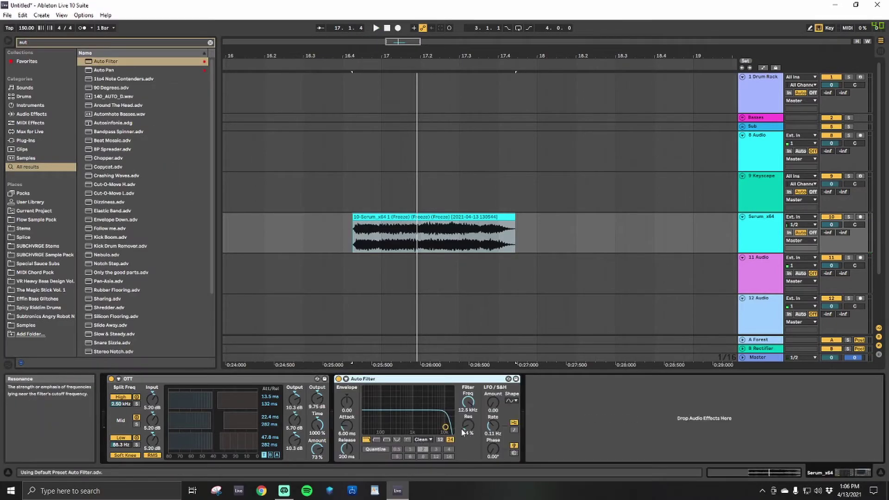
key(space)
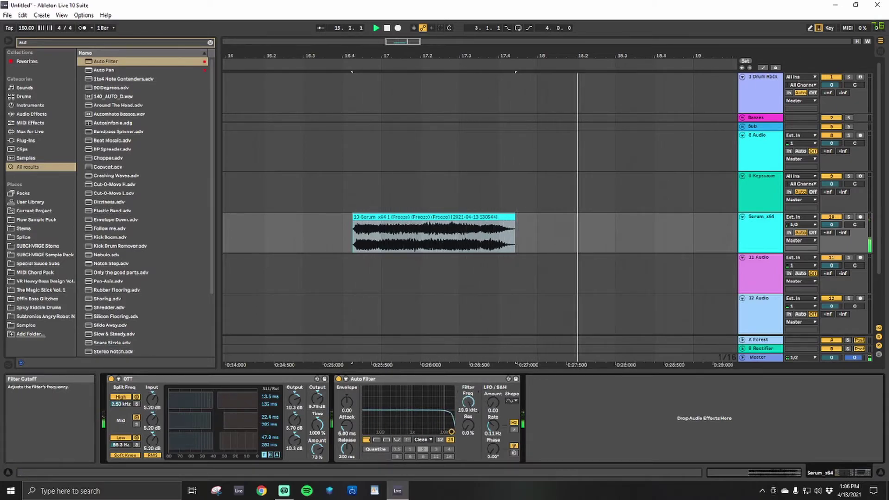
click(387, 440)
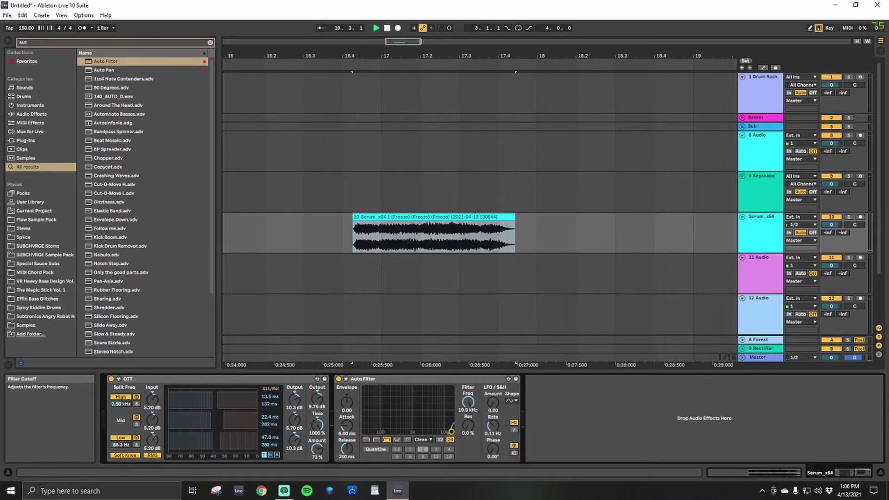
Step: Set the band-pass filter's frequency to about 211 Hz and resonance to 45% while auditioning the clip
key(space)
drag(408, 434, 393, 415)
key(space)
key(space)
key(space)
key(space)
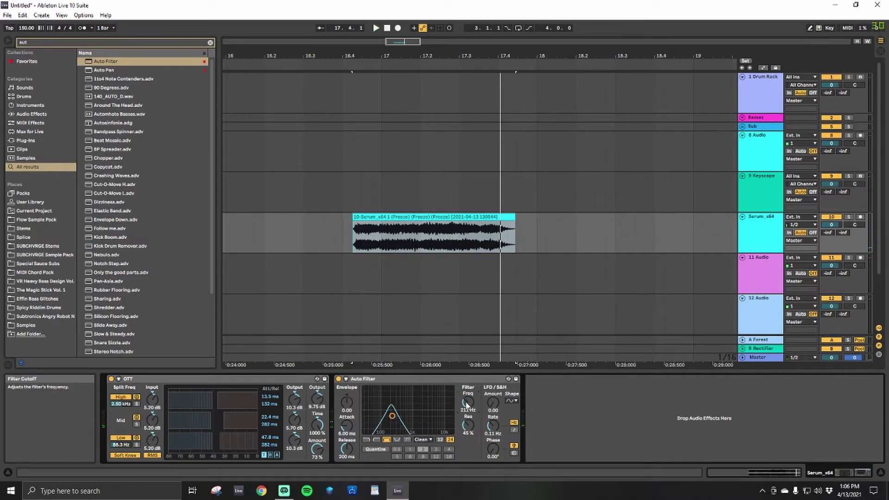
Step: Draw two rising and falling Auto Filter frequency peaks from a 211 Hz baseline at the start of the clip
key(a)
click(354, 242)
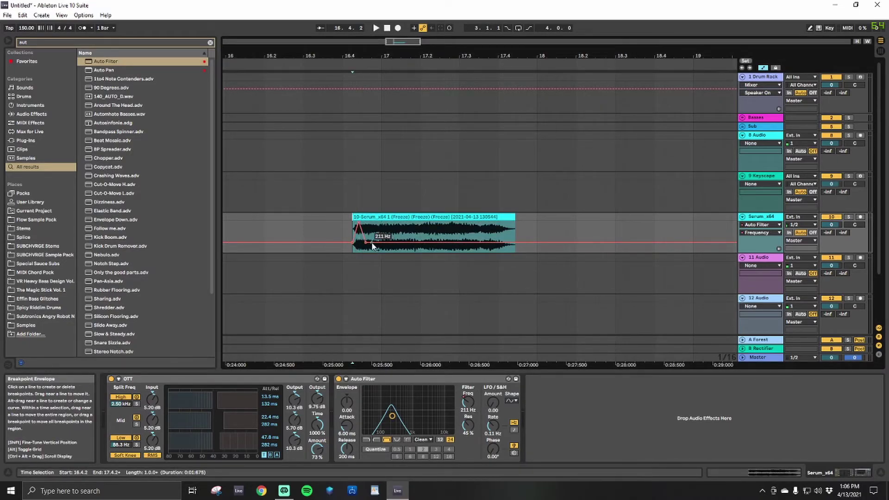
scroll(374, 243, up, 4)
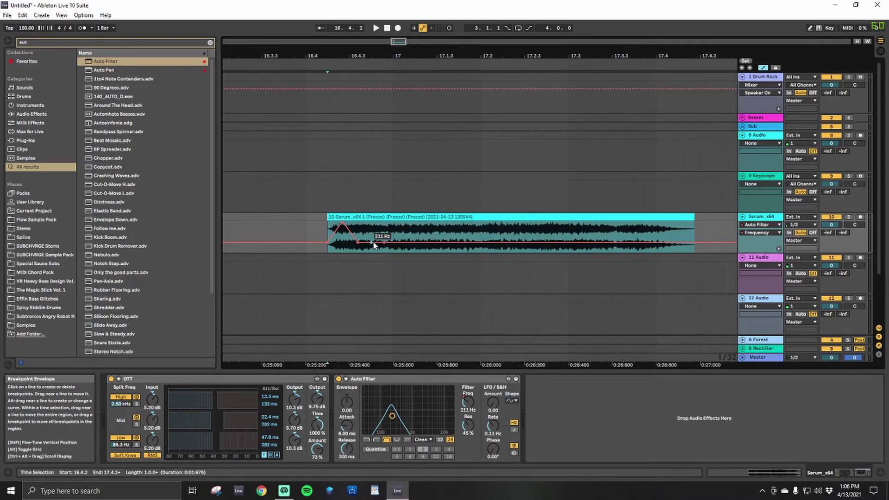
drag(383, 243, 384, 222)
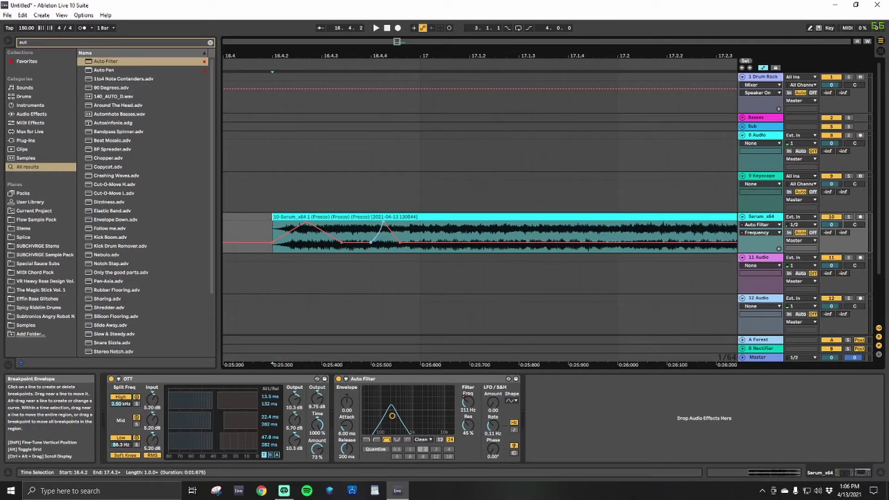
Step: Duplicate the curved two-peak frequency automation from 16.4.2 across the rest of the clip and audition it
drag(337, 239, 404, 231)
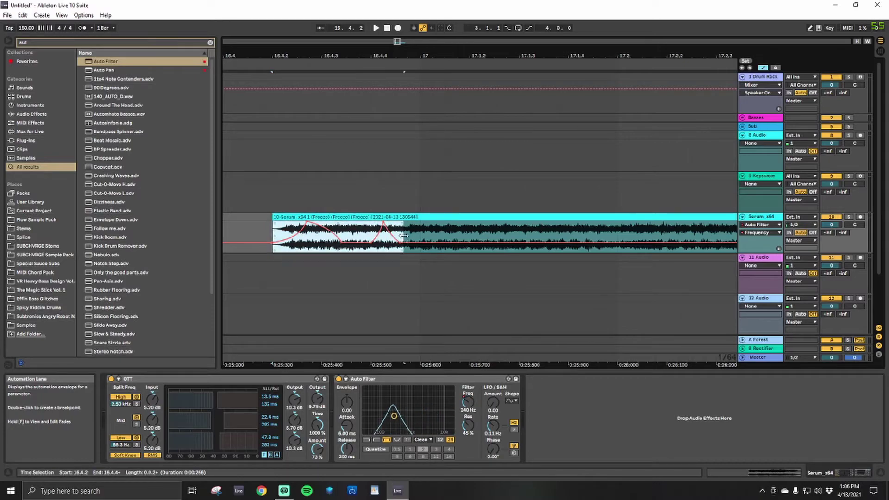
key(ctrl+d)
key(ctrl+d)
key(ctrl+d)
key(ctrl+d)
drag(399, 51, 397, 26)
key(ctrl+d)
click(276, 199)
key(space)
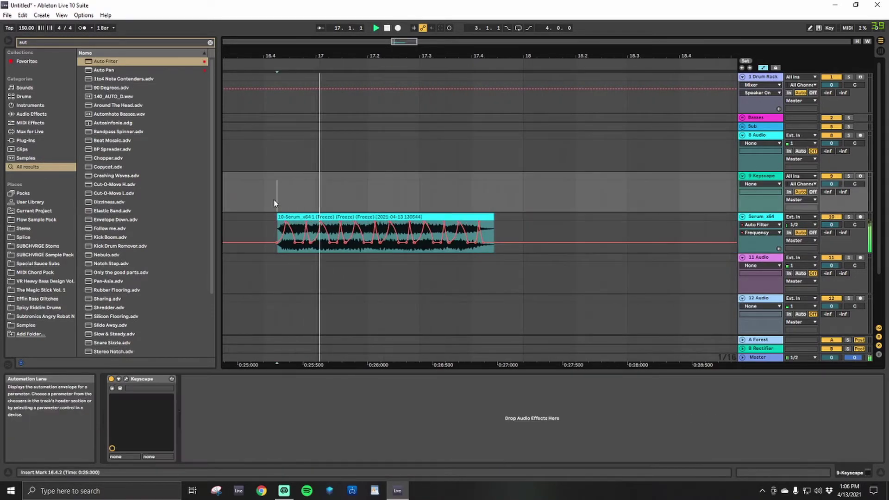
key(space)
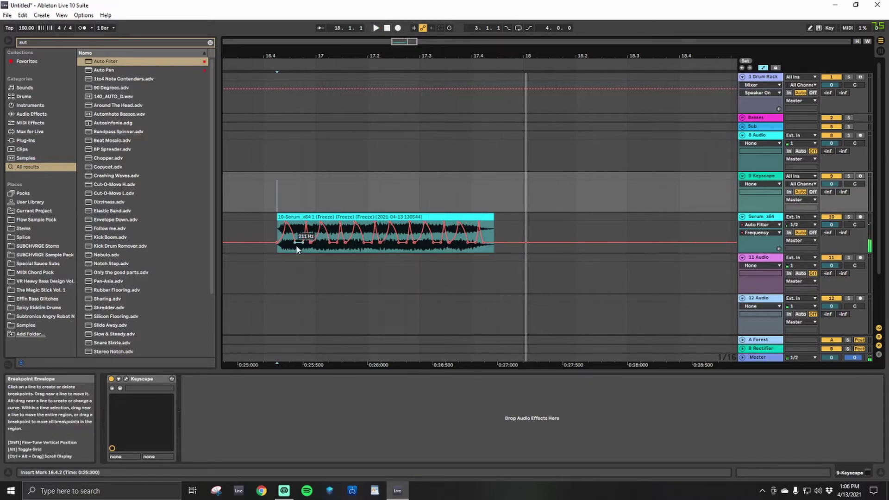
Step: Raise the frequency automation's baseline to about 366 Hz and set the filter resonance to 67%, auditioning the sweep
drag(277, 250, 496, 251)
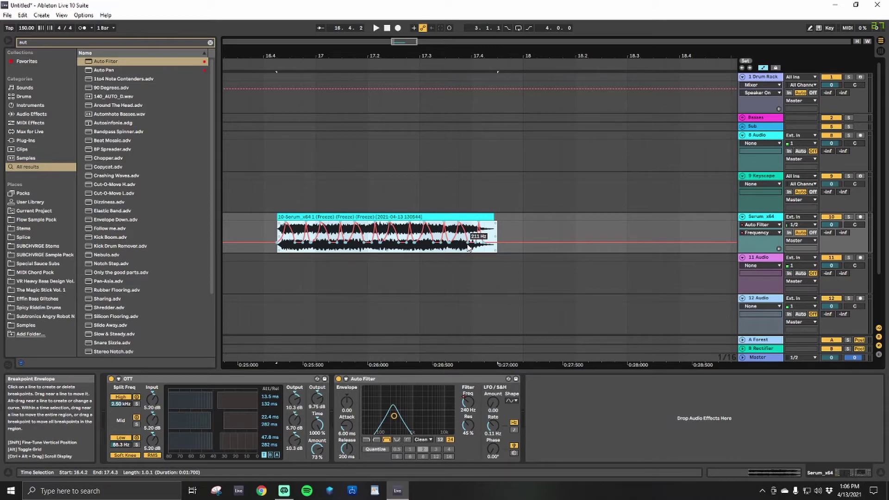
drag(482, 241, 482, 240)
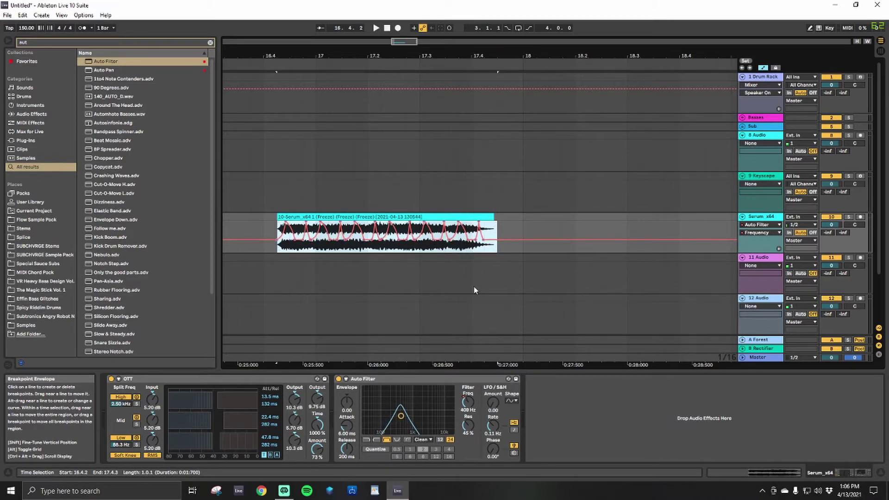
drag(468, 425, 468, 419)
key(space)
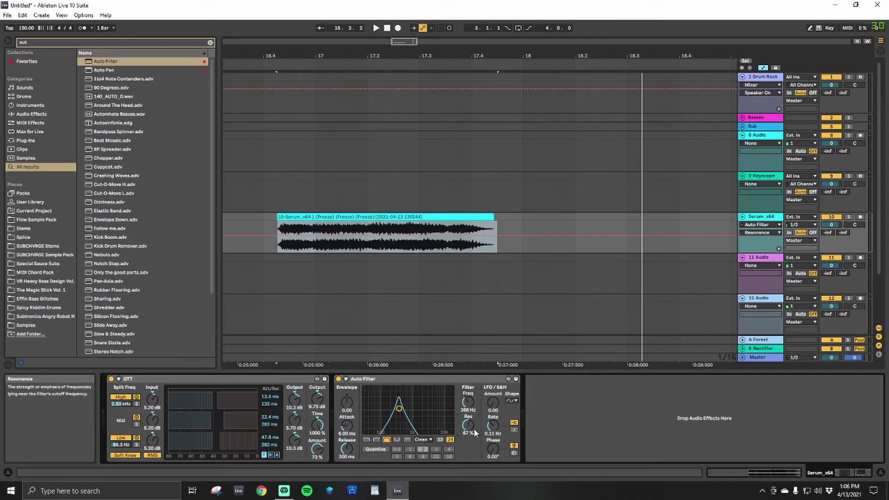
Step: Change the Auto Filter slope to 12 dB and raise its resonance to 69%, auditioning the sweeps
click(441, 440)
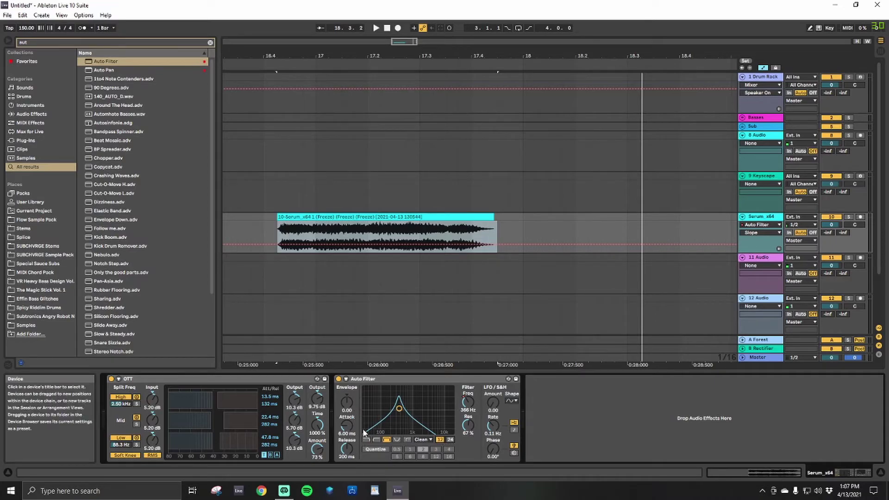
key(space)
drag(399, 408, 467, 427)
key(space)
key(space)
Step: Remove the second frequency peak and give the following peak a longer curved fall to about 17.1.3, then audition
click(467, 402)
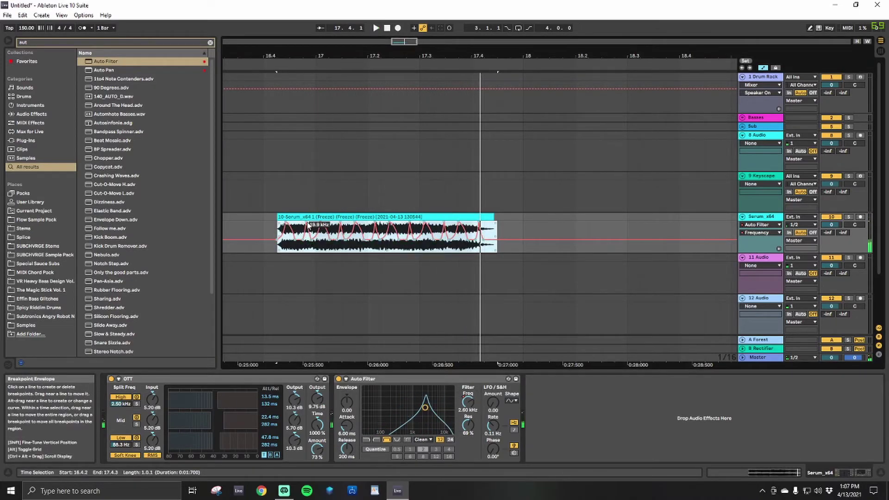
click(327, 239)
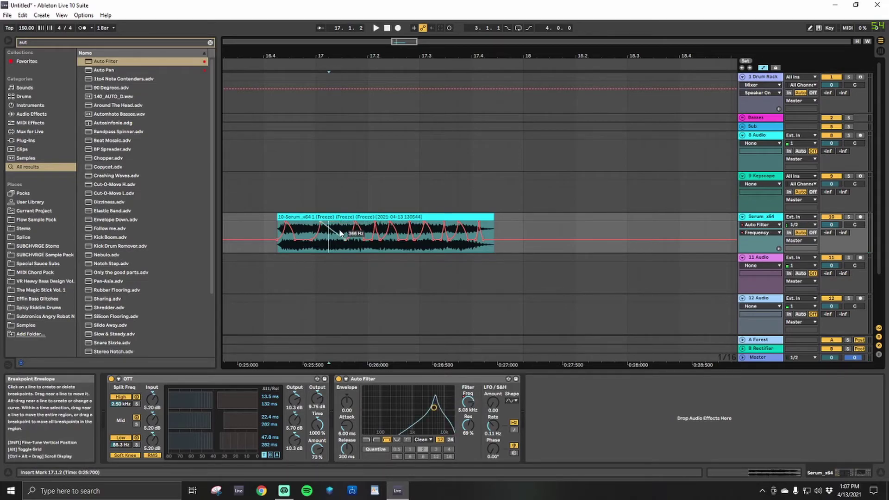
click(277, 249)
key(space)
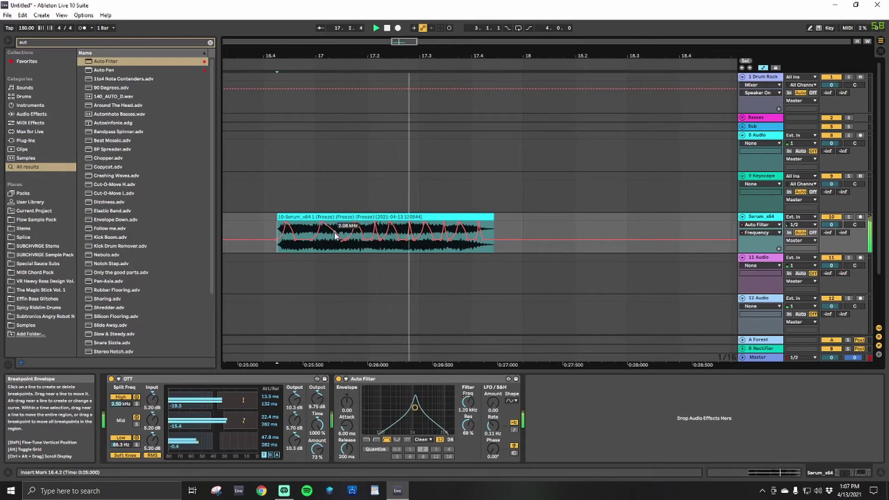
key(space)
Step: Duplicate the reshaped frequency automation from 16.4.2 to 17.1.3 twice along the clip, hide the automation, and audition
drag(277, 250, 341, 249)
key(ctrl+d)
key(ctrl+d)
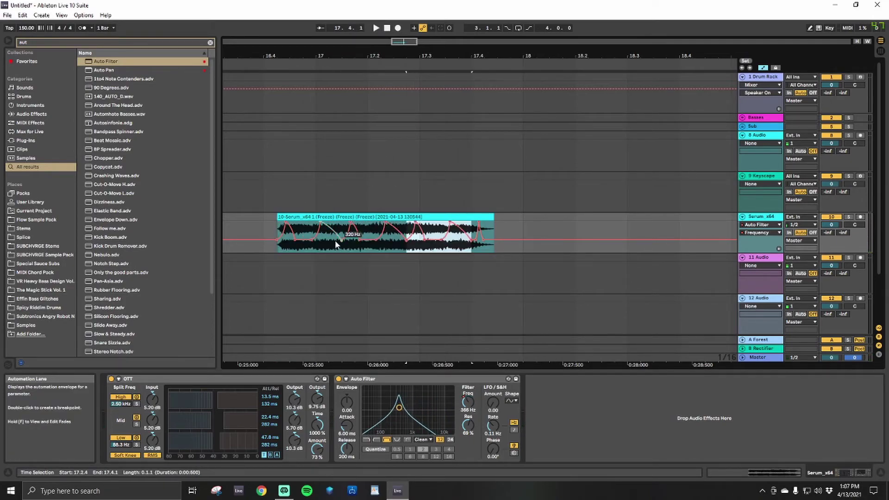
click(277, 199)
key(space)
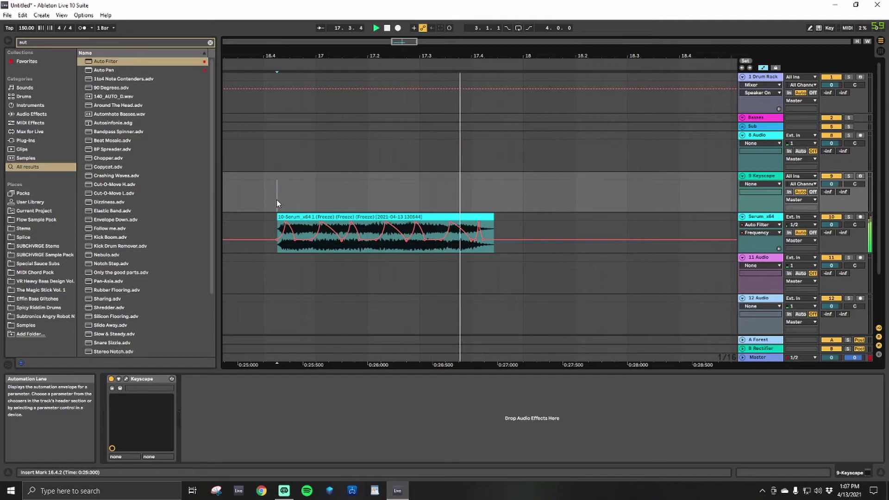
key(a)
key(space)
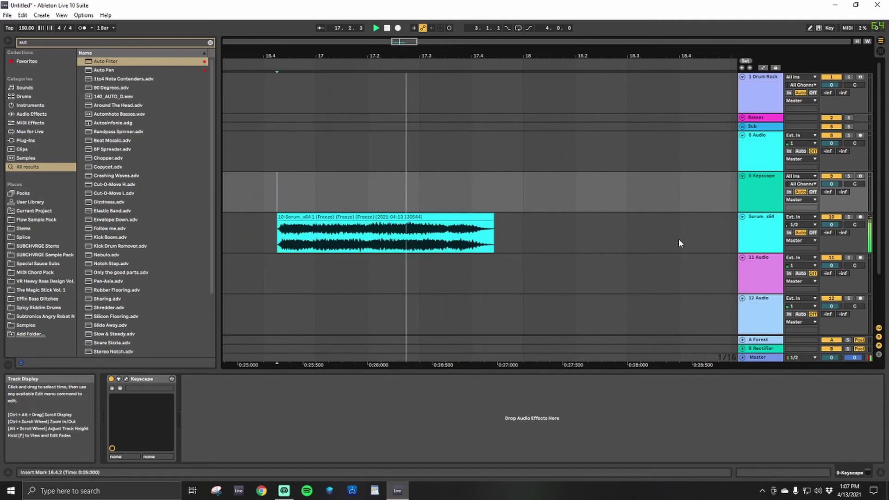
key(space)
Step: Freeze and flatten the Serum_x64 track with the OTT and Auto Filter processing
right_click(761, 233)
click(778, 288)
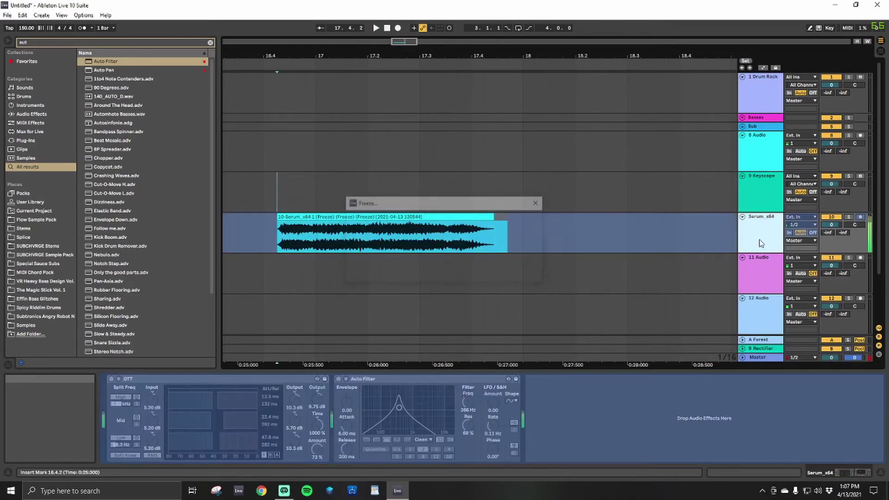
right_click(778, 244)
click(783, 293)
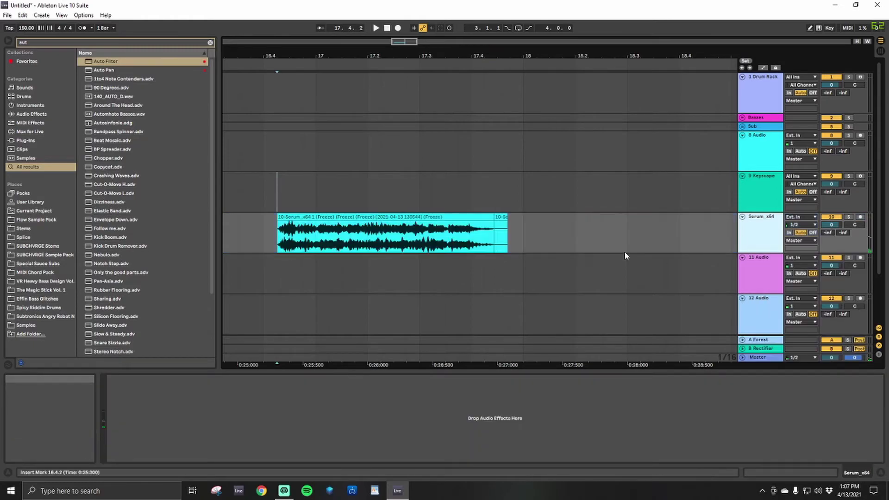
Step: Merge the flattened pieces into one clip, cut off the tail just after 17.4.2, and audition it from the start
click(446, 192)
click(484, 217)
drag(494, 218, 517, 222)
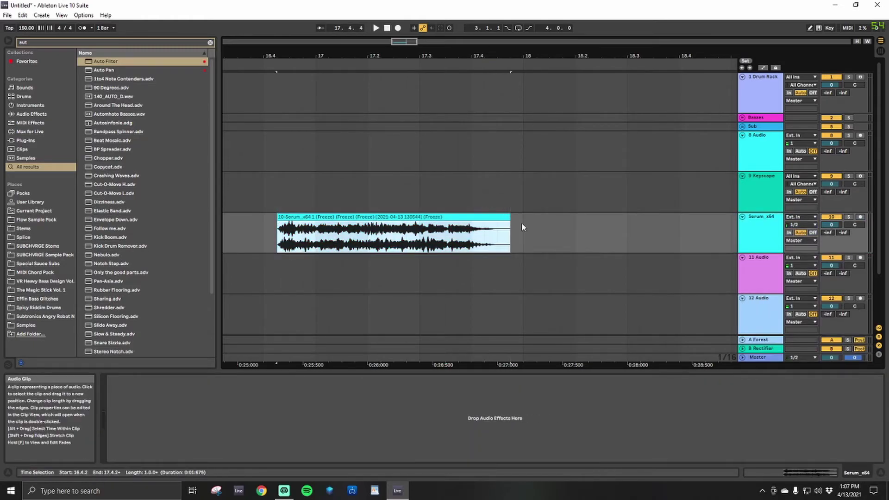
drag(563, 240, 492, 245)
key(Delete)
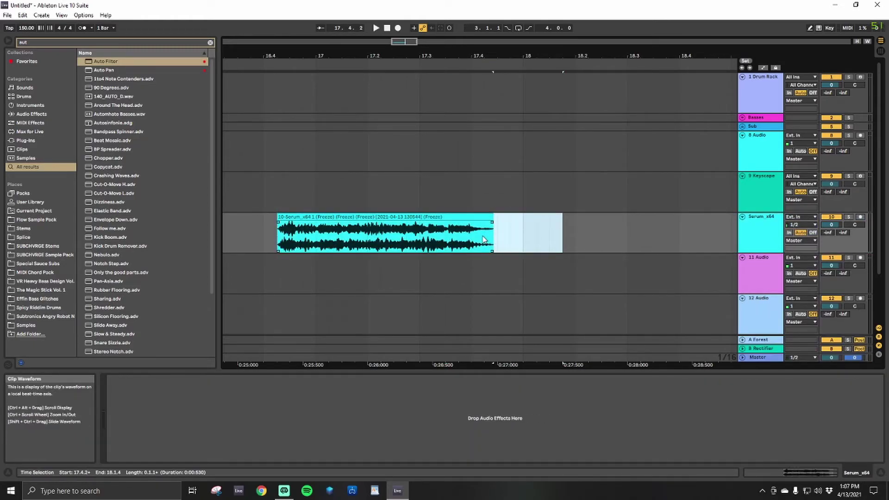
click(277, 198)
key(space)
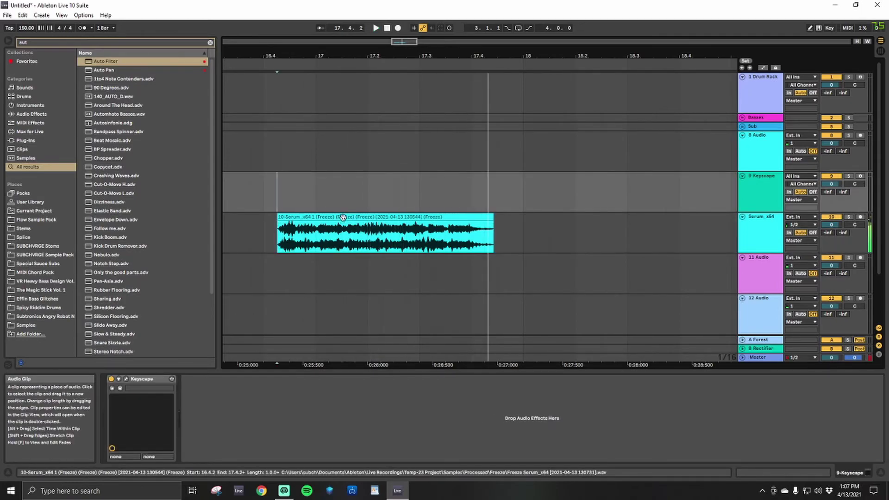
key(space)
Step: Set the clip's segment BPM to 105.80 and its transposition to -1 st, auditioning the changes
double_click(343, 217)
click(260, 239)
double_click(302, 218)
drag(194, 413, 194, 446)
key(space)
key(space)
key(space)
drag(195, 411, 195, 398)
key(space)
key(space)
key(space)
Step: Freeze and flatten the Serum_x64 track with the sped-up, transposed clip
key(space)
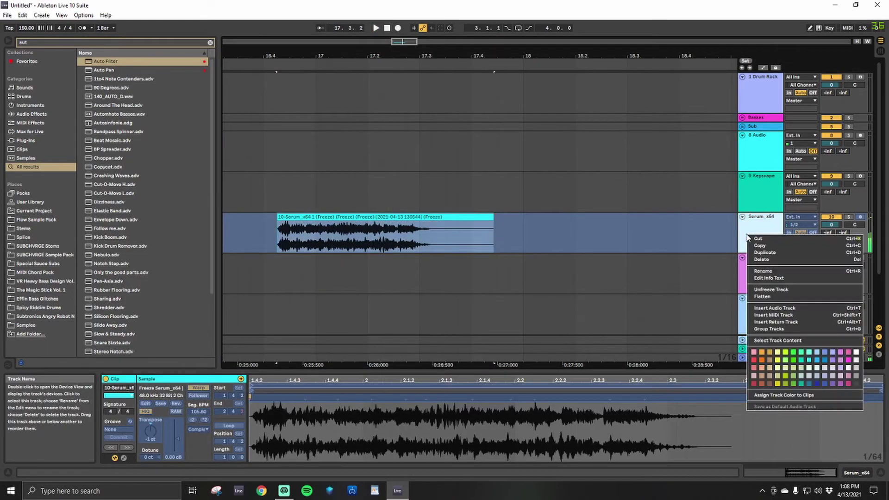
click(767, 297)
click(279, 249)
Step: Add a Glue Compressor to the Serum_x64 track and set its threshold to -4.13 dB, auditioning the sound
key(ctrl+f)
text(glue)
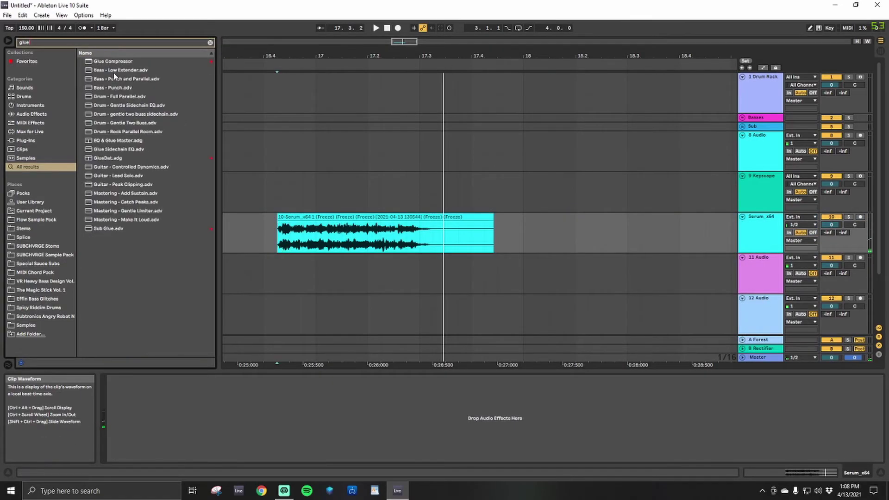
drag(110, 63, 278, 240)
drag(121, 427, 159, 447)
key(space)
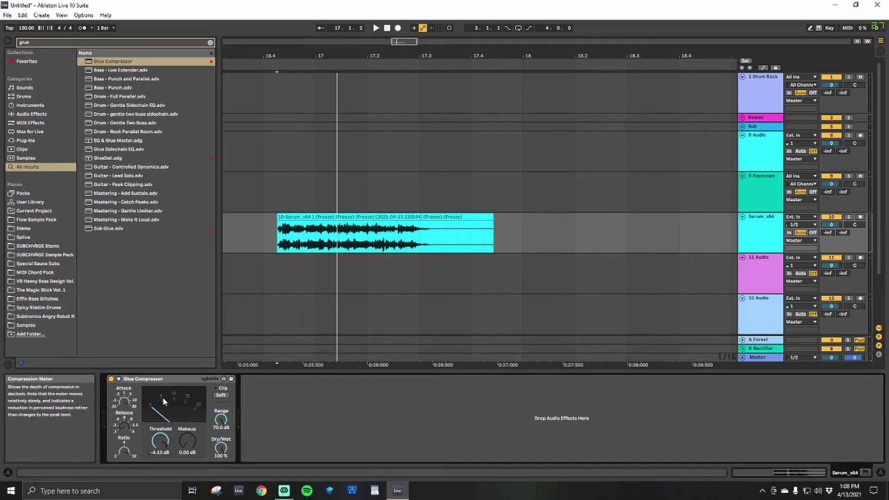
Step: Set the Glue Compressor's threshold to -21.0 dB and turn on its Soft clip, auditioning the changes
key(space)
drag(161, 439, 161, 472)
key(space)
key(space)
key(space)
key(space)
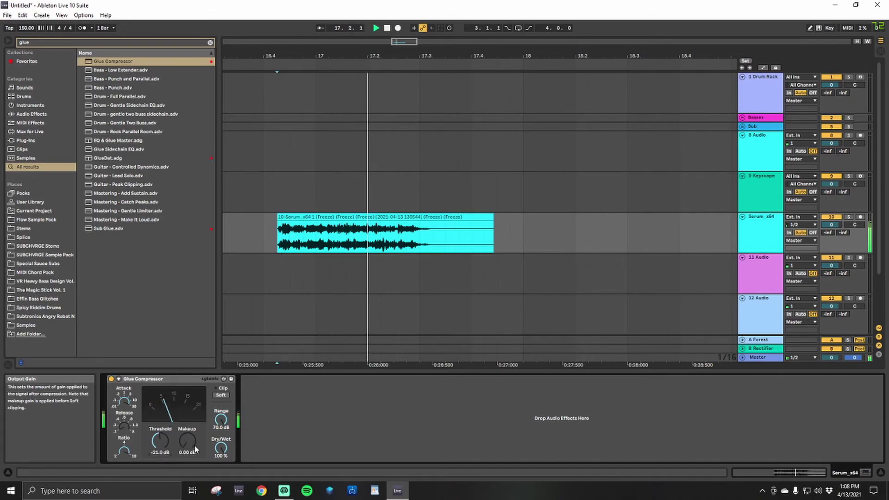
key(space)
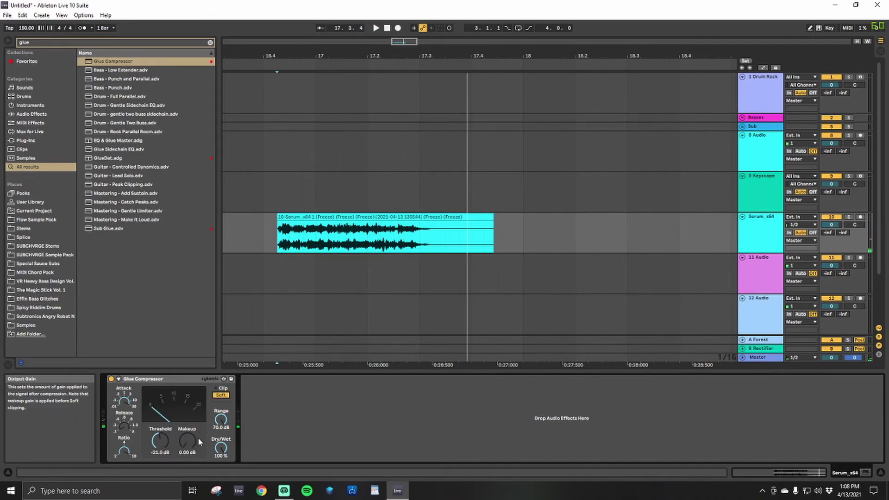
Step: Raise the Glue Compressor's makeup gain to 7.02 dB, auditioning the bass repeatedly
key(space)
drag(187, 441, 187, 423)
key(space)
key(space)
key(space)
key(space)
key(space)
key(space)
key(space)
key(space)
key(space)
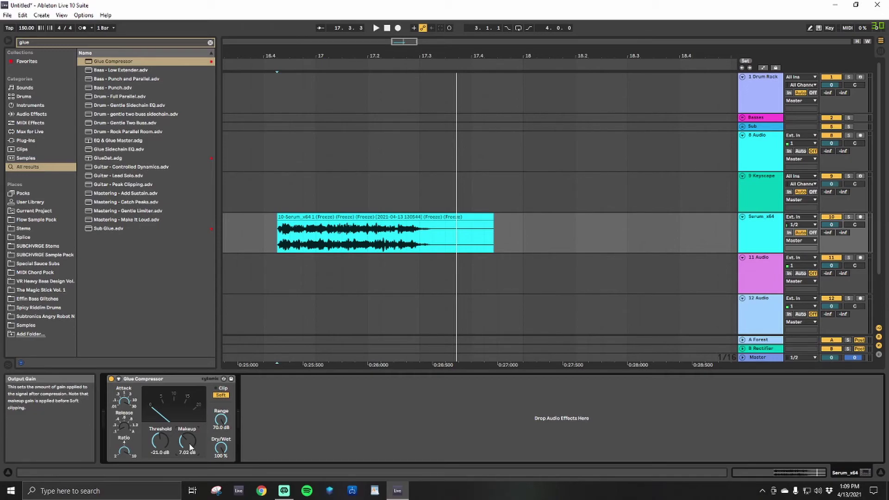
Step: Compare the bass with the Glue Compressor bypassed and re-enabled during playback
key(space)
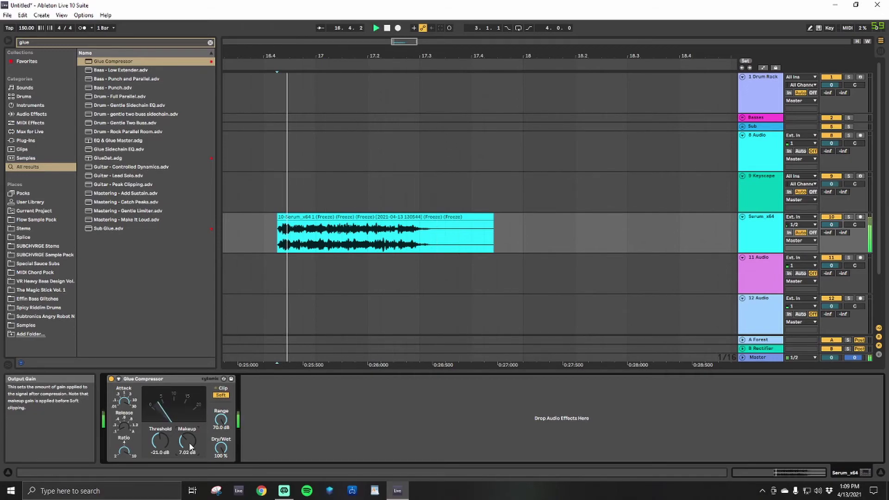
click(111, 379)
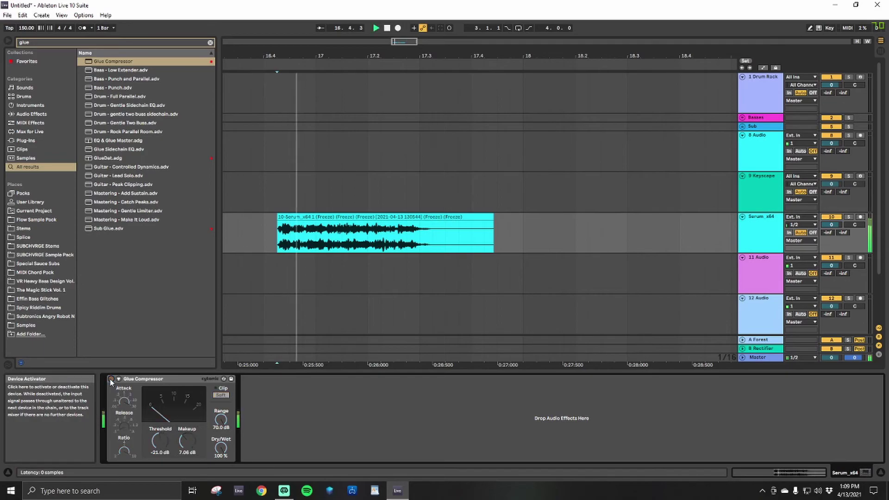
click(111, 379)
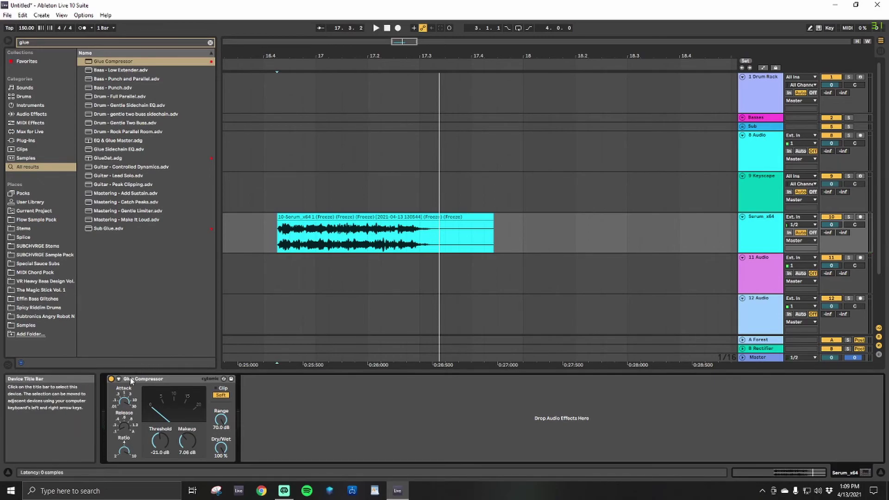
Step: Freeze and flatten the Serum_x64 track with the Glue Compressor applied
click(762, 234)
right_click(762, 234)
click(788, 288)
right_click(761, 227)
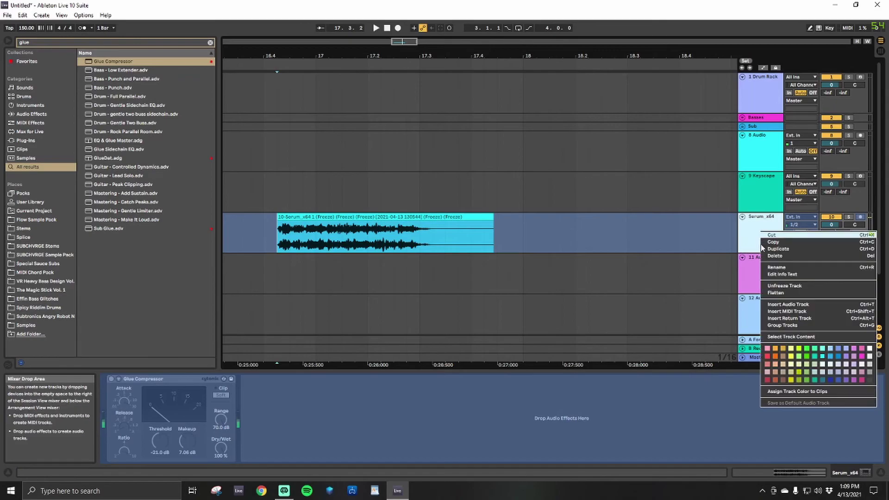
click(773, 295)
Step: Consolidate the flattened Serum_x64 audio into one clip from 16.4.2 to 17.4.2 and audition it
click(416, 218)
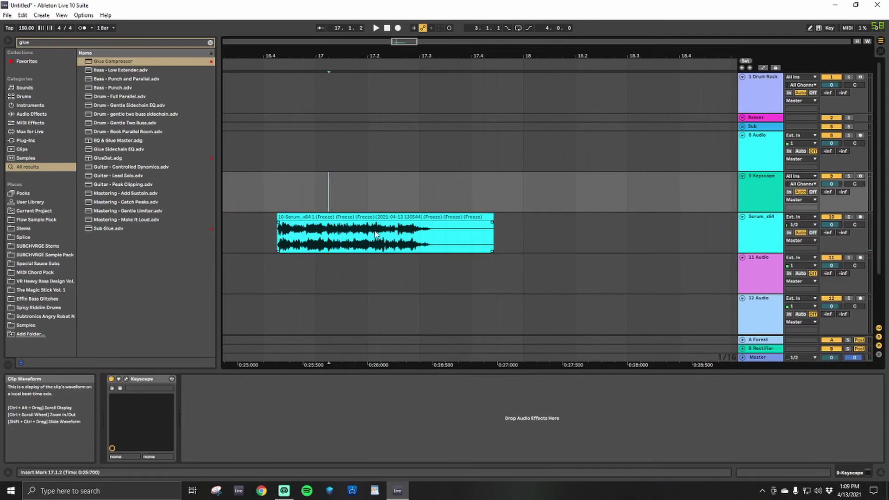
double_click(416, 218)
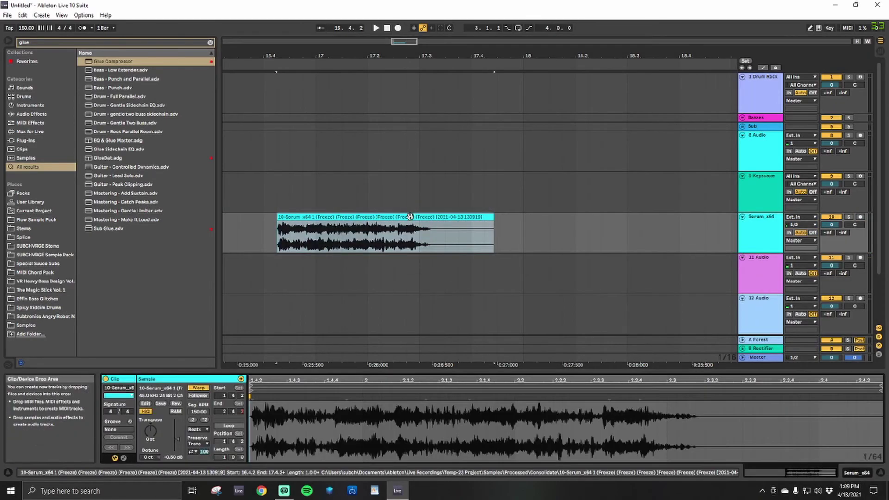
key(space)
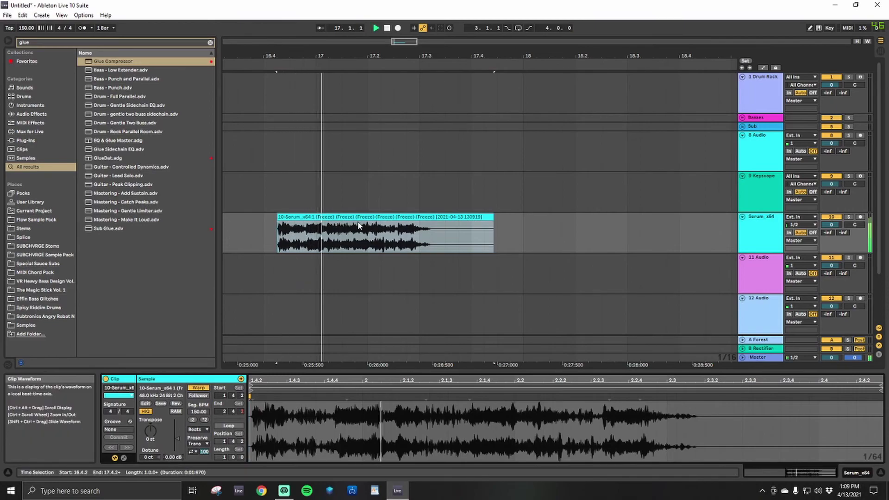
key(space)
Step: Delete the clip's tail from 17.3.2 onward and audition the shortened clip from 16.4.2
drag(537, 246, 450, 246)
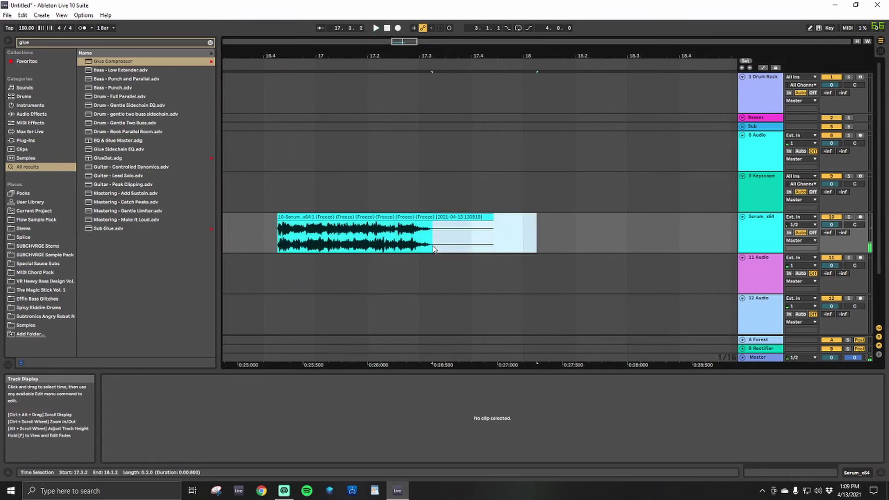
key(Delete)
click(277, 195)
key(space)
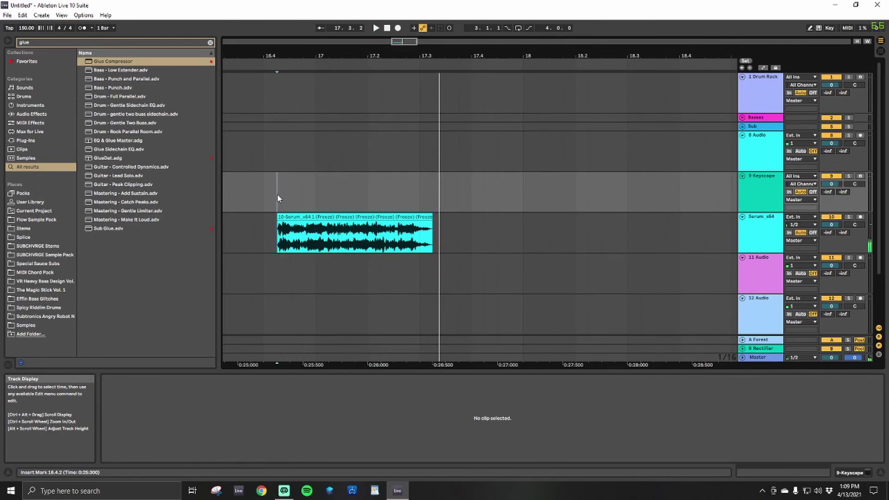
Step: Find the OTT.adv preset in the browser and add it to the Serum_x64 track
key(ctrl+f)
text(ott)
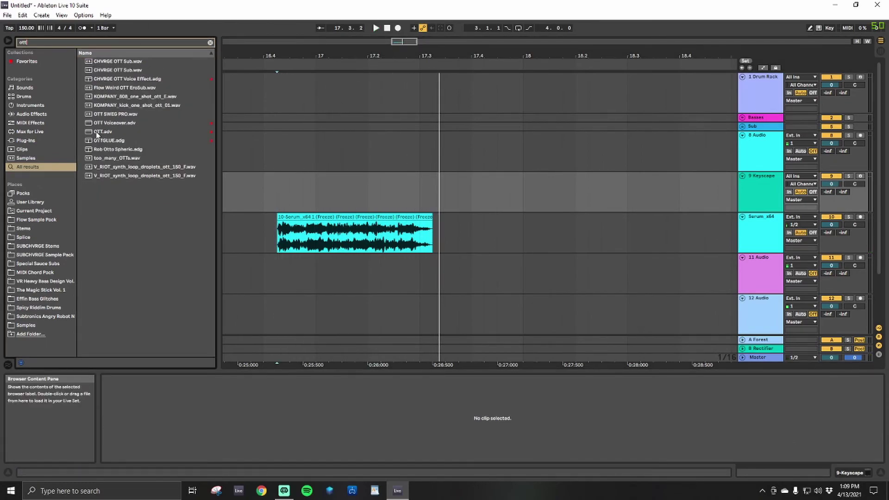
click(96, 131)
drag(318, 238, 319, 238)
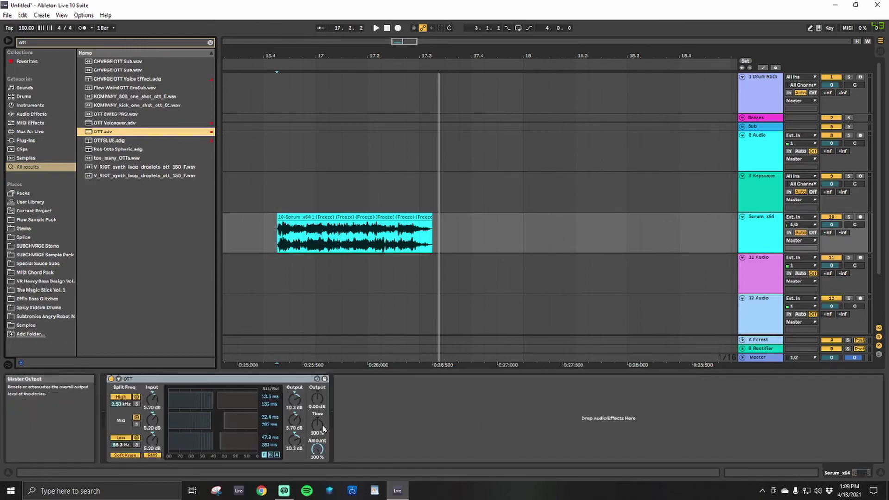
Step: Set OTT's Time to 1000% and its Output to 12.4 dB, auditioning the bass
key(space)
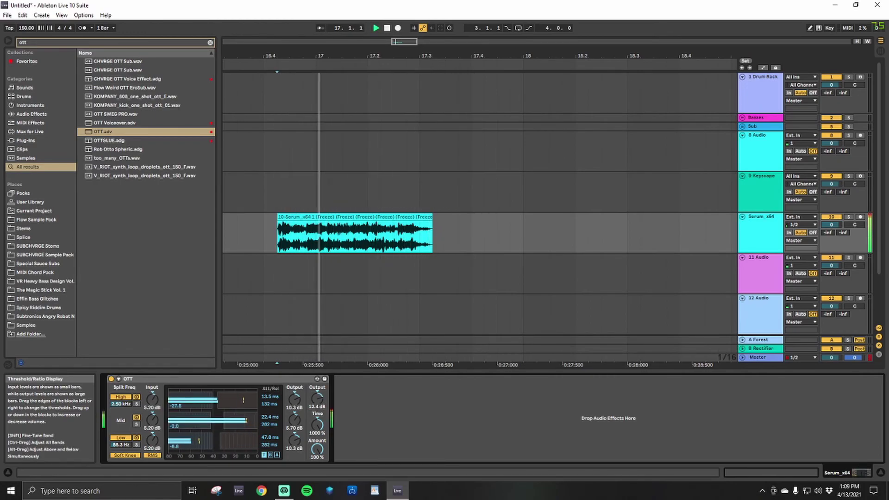
key(space)
key(space)
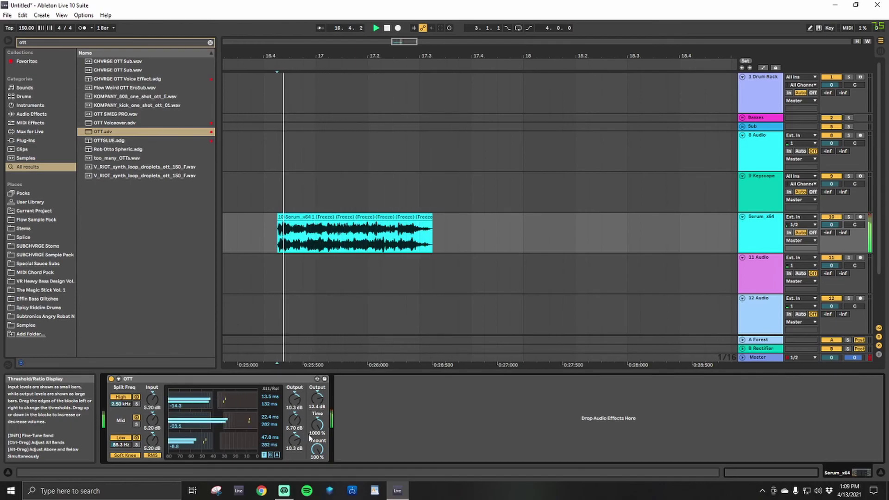
Step: Reduce OTT's Amount to 70% and its Output to 8.89 dB, auditioning the changes
drag(320, 446, 320, 452)
key(space)
key(space)
drag(318, 399, 318, 406)
key(space)
key(space)
drag(321, 449, 324, 455)
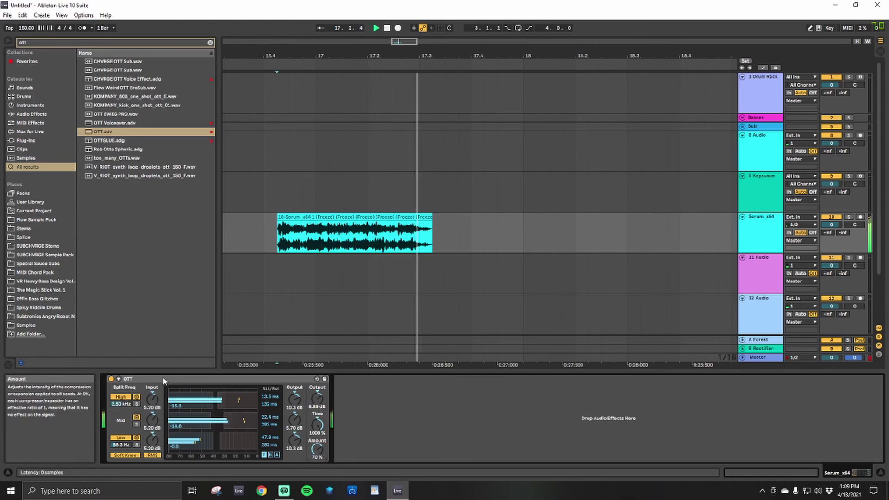
Step: Freeze and flatten the Serum_x64 track with OTT applied
right_click(760, 235)
click(780, 290)
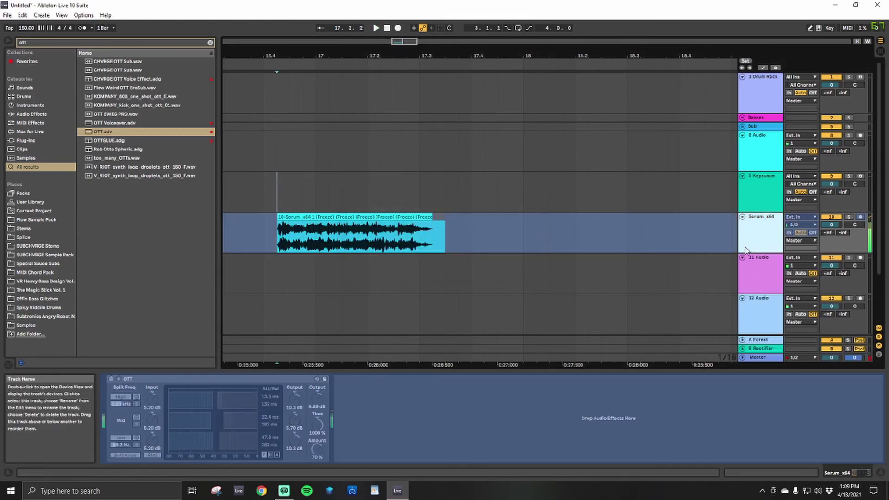
right_click(760, 234)
click(784, 297)
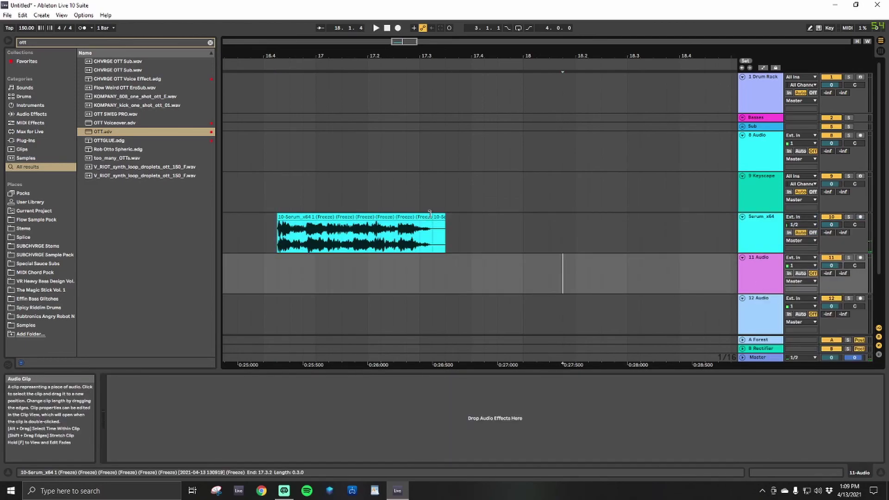
Step: Consolidate the flattened pieces into one clip from 16.4.2 to 17.3.4, clear the browser search and audition the clip from its start
click(443, 227)
key(ctrl+j)
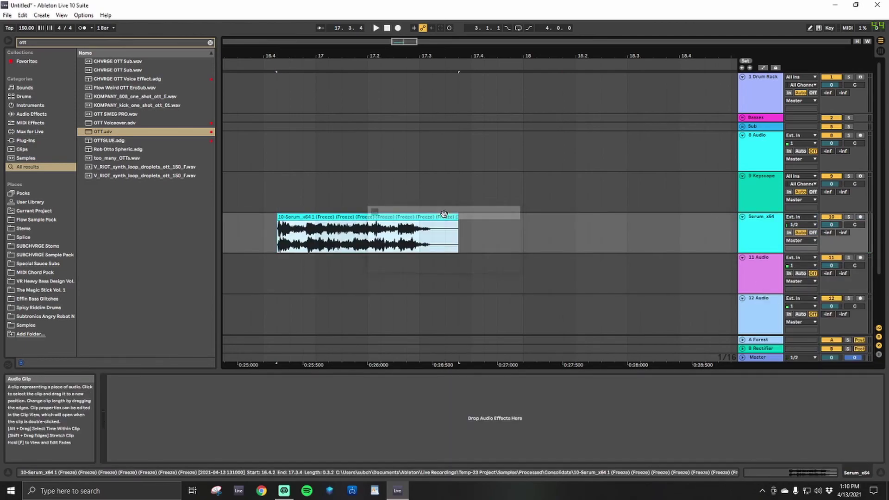
click(391, 226)
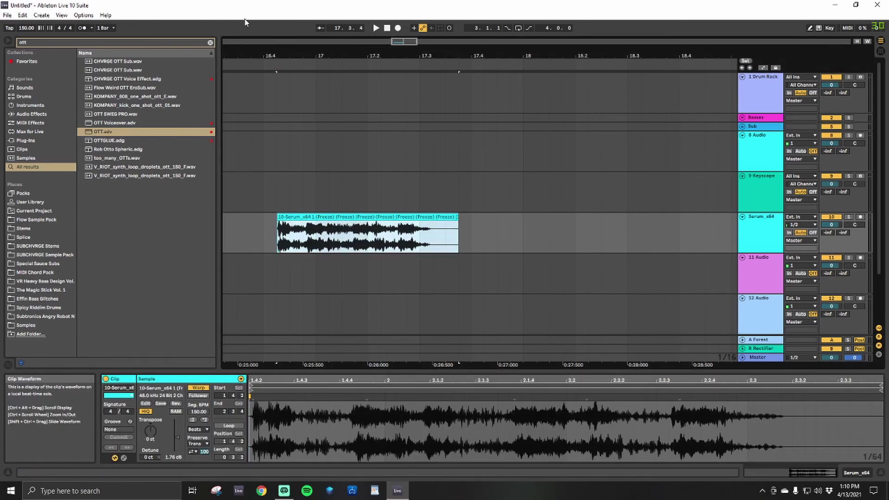
key(Escape)
click(277, 244)
key(space)
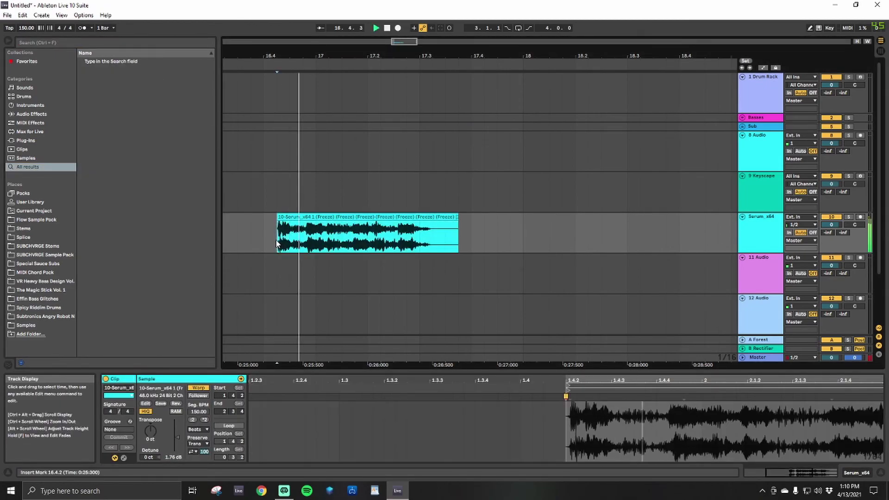